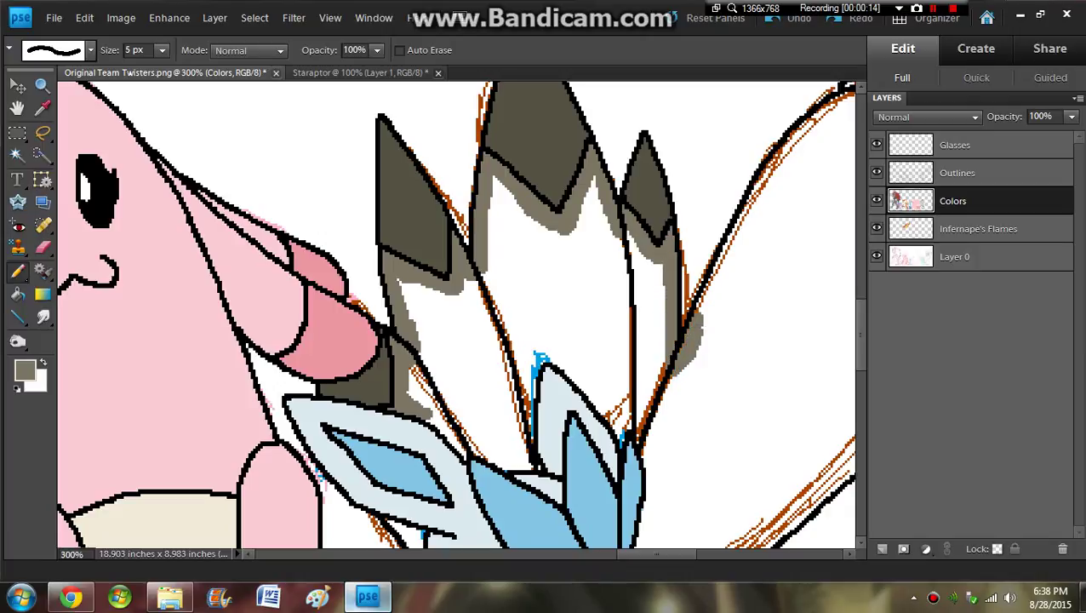
Step: Pencil a 5 px taupe border inside the tall curved outline right of the feather tips, up to its upper end
{"action": "left_click_drag", "start_coordinate": [703, 292], "coordinate": [759, 214]}
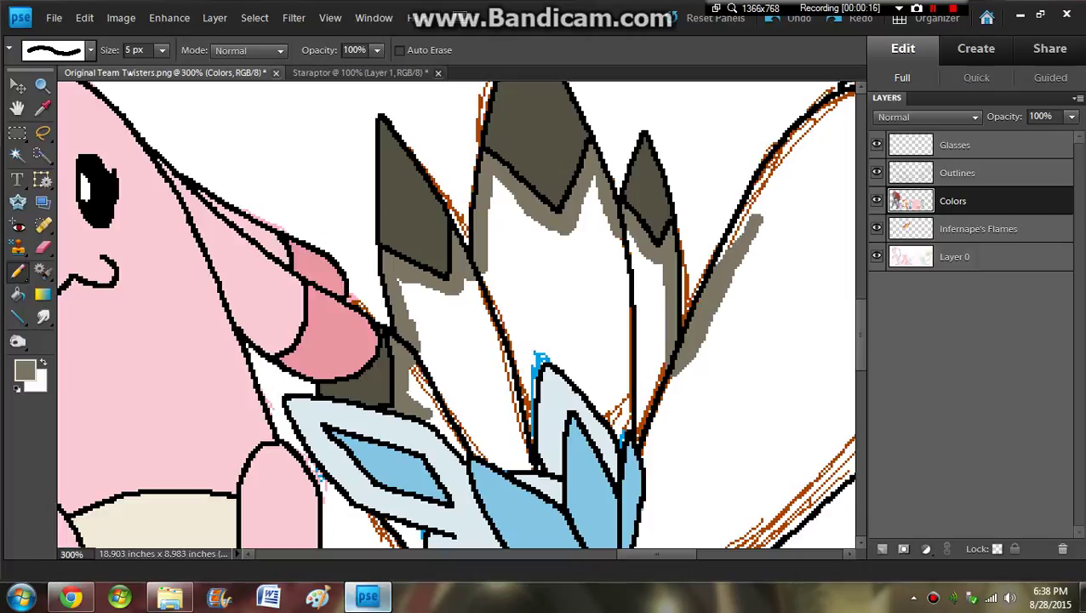
{"action": "mouse_move", "coordinate": [720, 256]}
{"action": "left_mouse_down"}
{"action": "mouse_move", "coordinate": [786, 153]}
{"action": "mouse_move", "coordinate": [765, 165]}
{"action": "mouse_move", "coordinate": [800, 135]}
{"action": "left_mouse_up"}
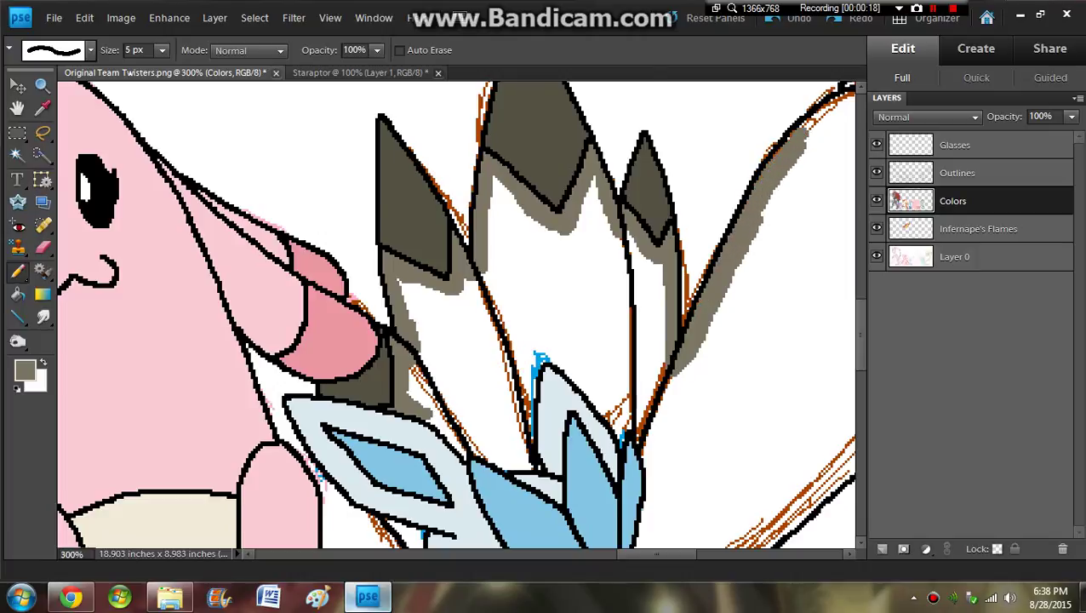
{"action": "key", "text": "F1"}
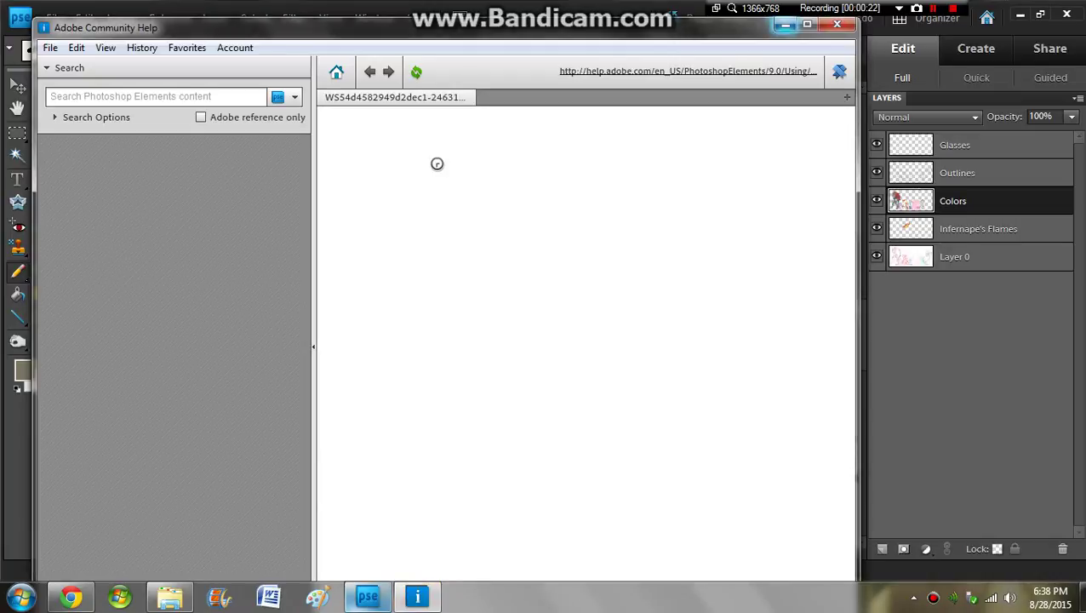
{"action": "left_click", "coordinate": [785, 25]}
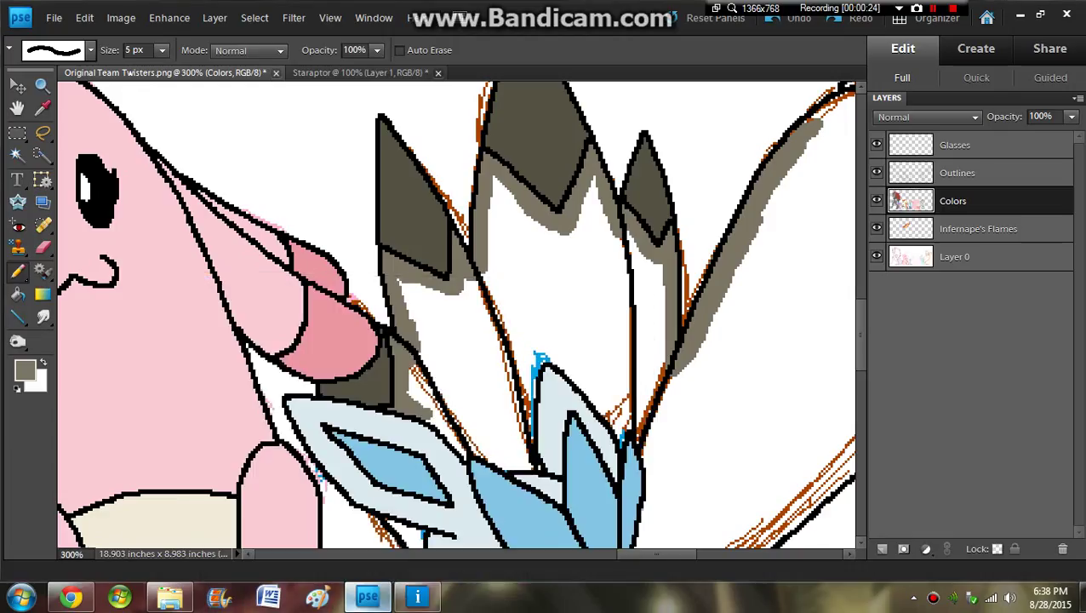
{"action": "left_click_drag", "start_coordinate": [809, 120], "coordinate": [846, 98]}
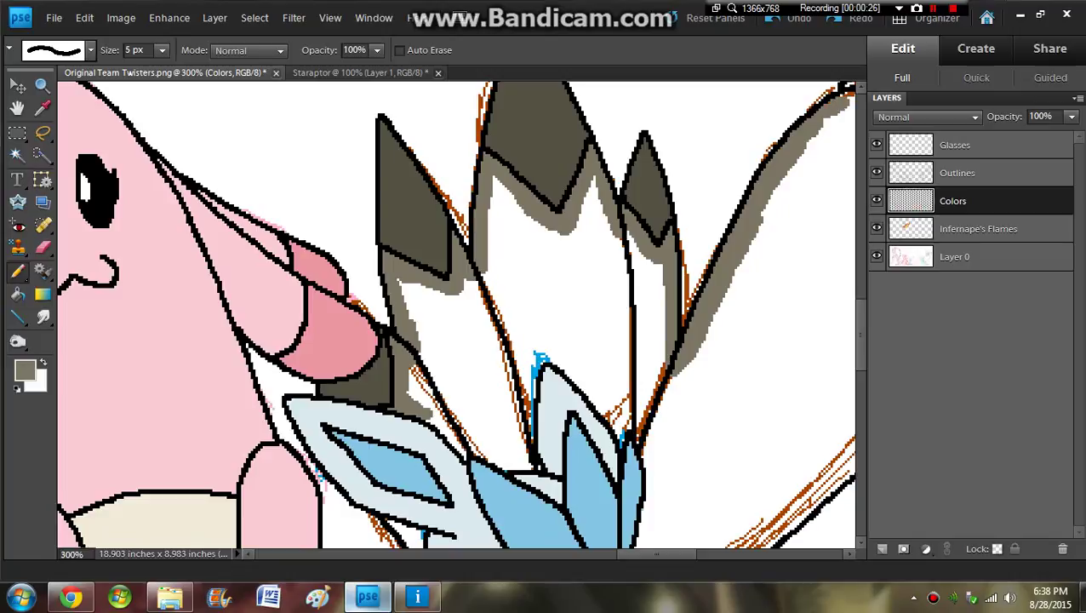
Step: Edge the brown body area in taupe around the blue character's ears and crest, the gap below its ear, and the side of its head
{"action": "mouse_move", "coordinate": [427, 407]}
{"action": "left_mouse_down"}
{"action": "mouse_move", "coordinate": [455, 438]}
{"action": "mouse_move", "coordinate": [526, 463]}
{"action": "mouse_move", "coordinate": [523, 379]}
{"action": "mouse_move", "coordinate": [544, 350]}
{"action": "mouse_move", "coordinate": [609, 405]}
{"action": "mouse_move", "coordinate": [619, 429]}
{"action": "left_mouse_up"}
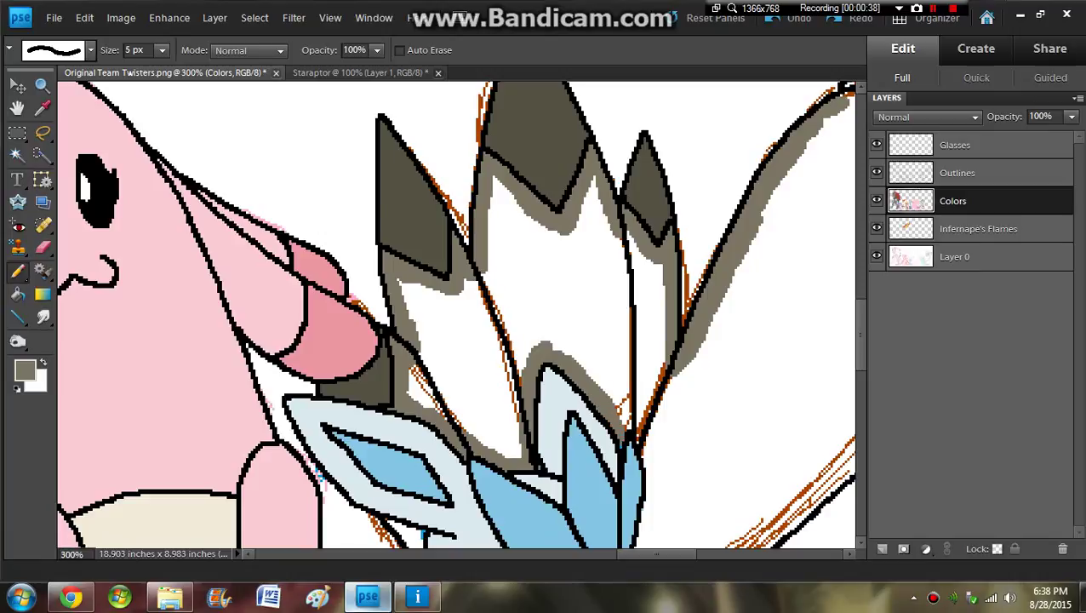
{"action": "left_click_drag", "start_coordinate": [623, 415], "coordinate": [653, 468]}
{"action": "scroll", "coordinate": [455, 315], "scroll_direction": "down", "scroll_amount": 3}
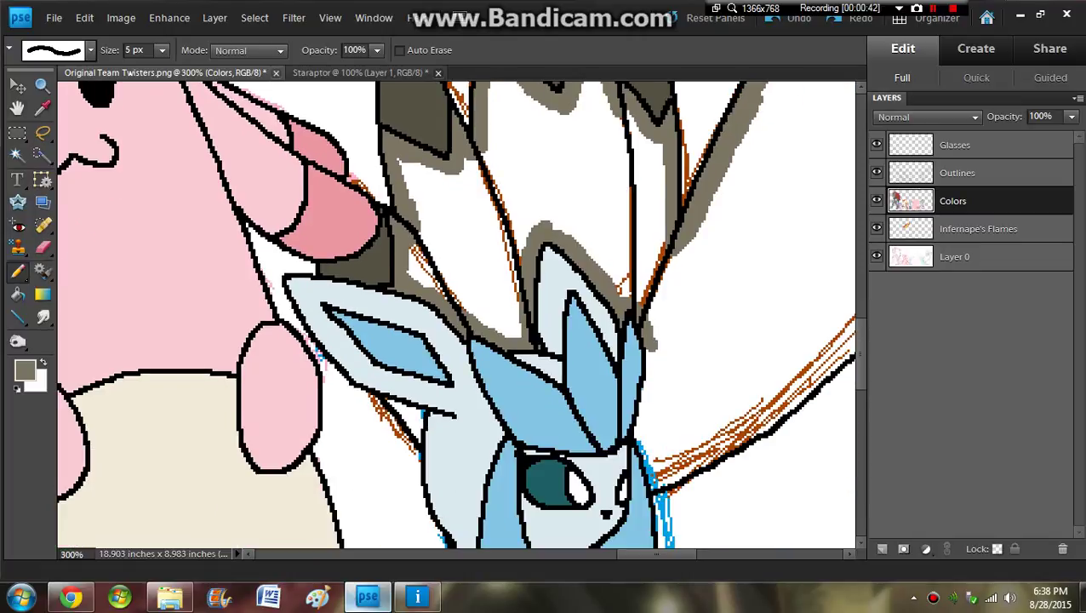
{"action": "left_click_drag", "start_coordinate": [407, 410], "coordinate": [418, 439]}
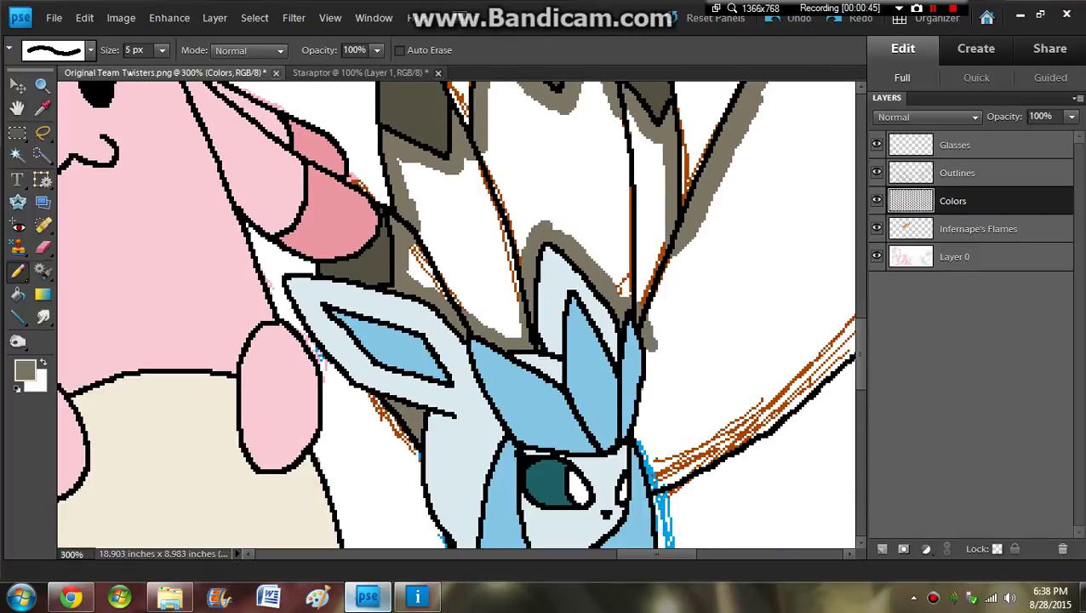
{"action": "scroll", "coordinate": [456, 315], "scroll_direction": "right", "scroll_amount": 3}
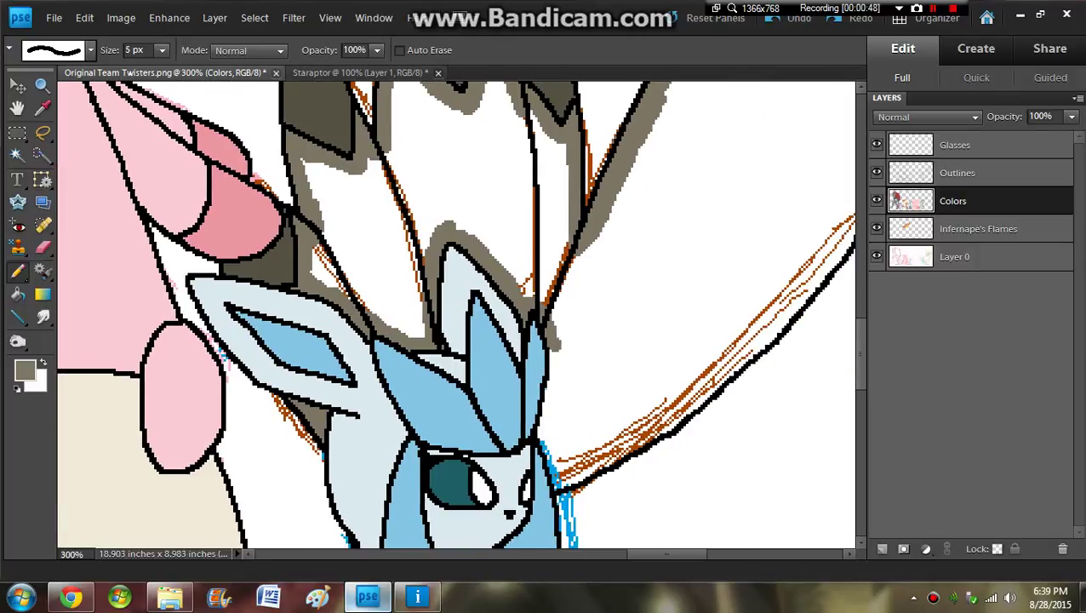
{"action": "mouse_move", "coordinate": [557, 344]}
{"action": "left_mouse_down"}
{"action": "mouse_move", "coordinate": [550, 443]}
{"action": "mouse_move", "coordinate": [562, 494]}
{"action": "left_mouse_up"}
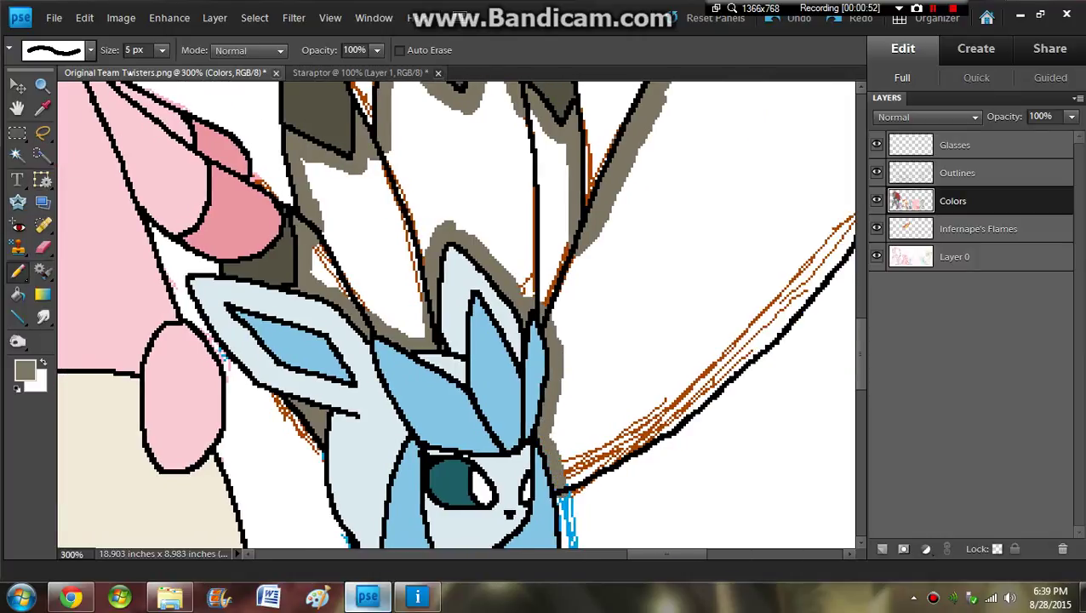
Step: Continue the taupe edging beside the blue character's face, including the gap under its chin and the jagged fur edge
{"action": "left_click", "coordinate": [361, 72]}
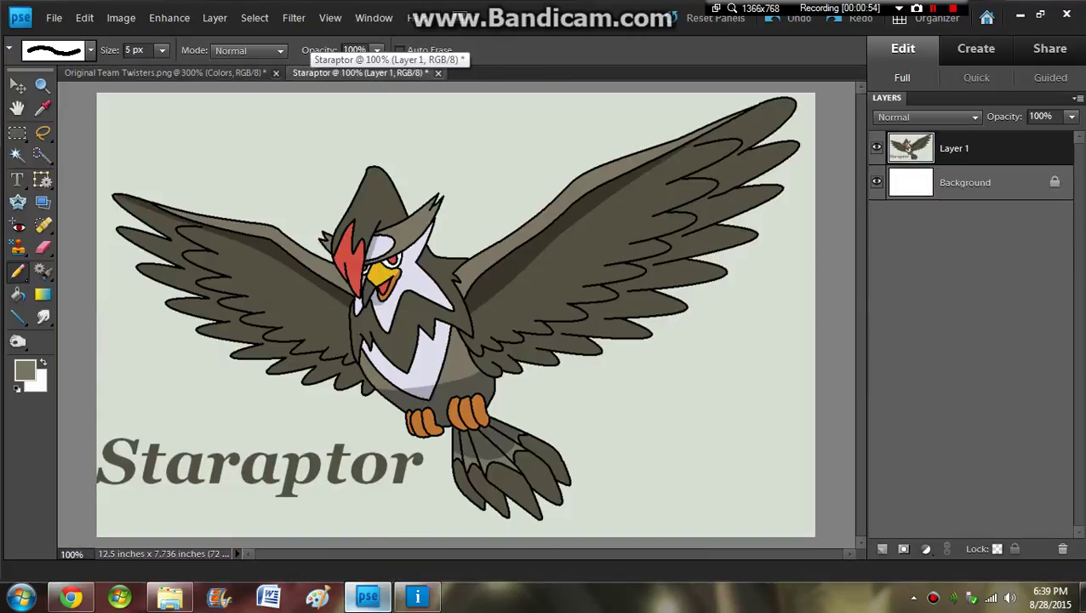
{"action": "left_click", "coordinate": [166, 72]}
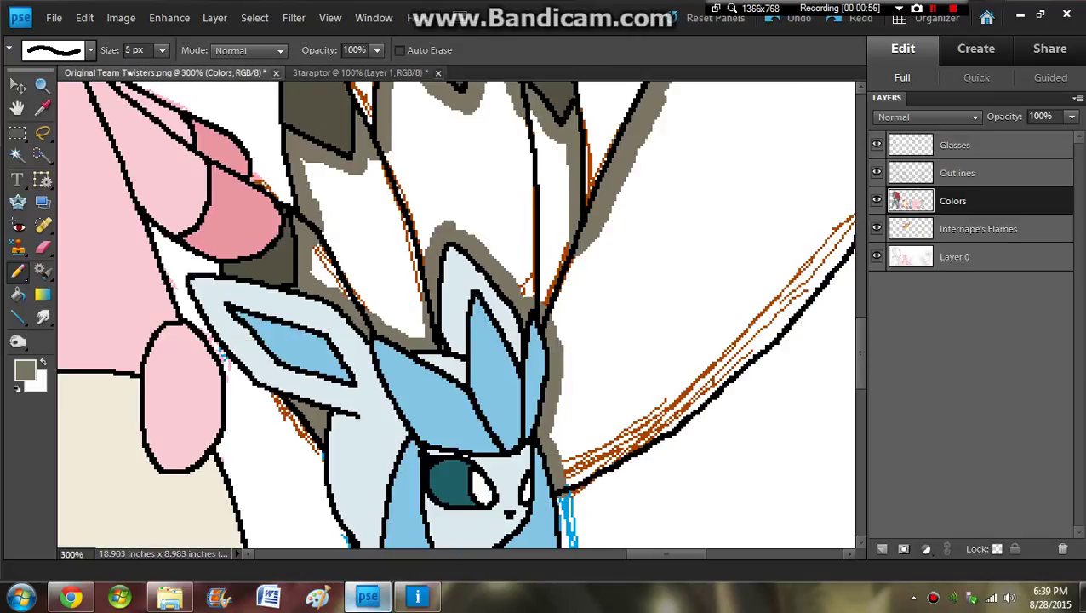
{"action": "left_click_drag", "start_coordinate": [564, 481], "coordinate": [672, 421]}
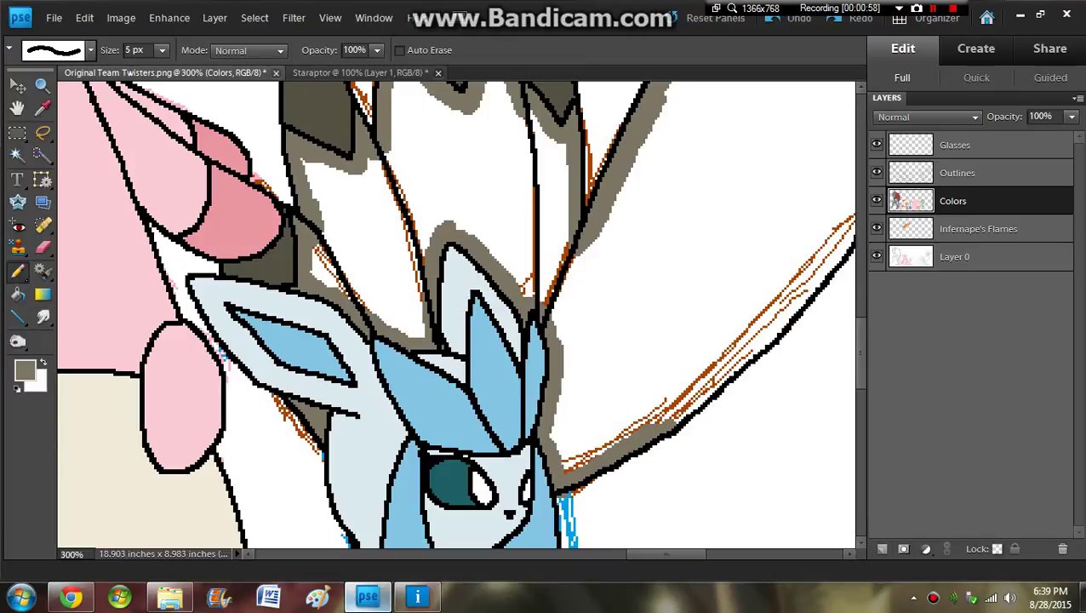
{"action": "scroll", "coordinate": [455, 313], "scroll_direction": "down", "scroll_amount": 5}
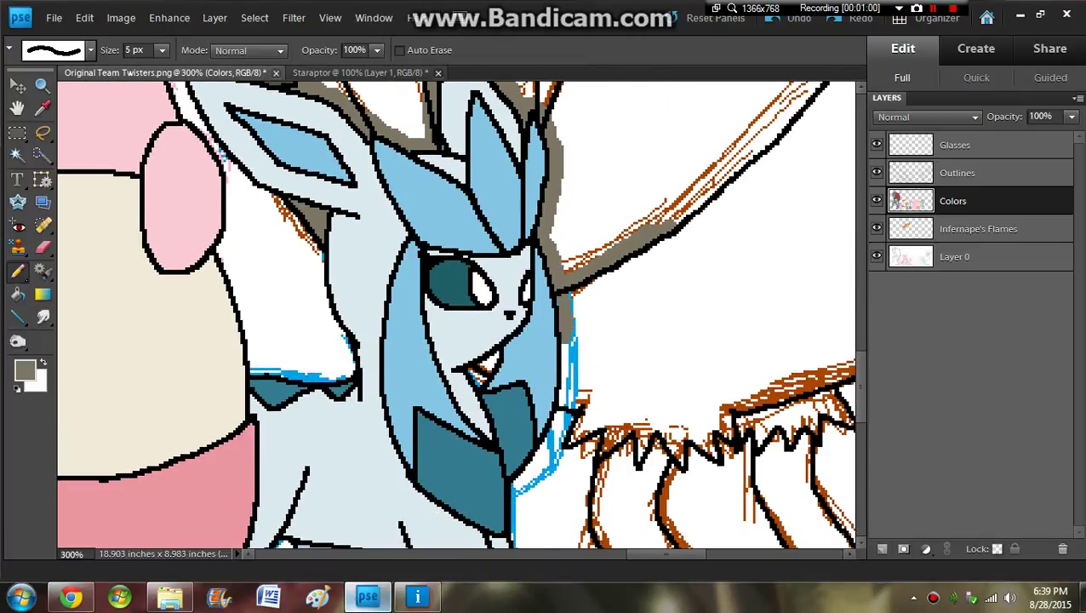
{"action": "left_click_drag", "start_coordinate": [485, 367], "coordinate": [495, 353]}
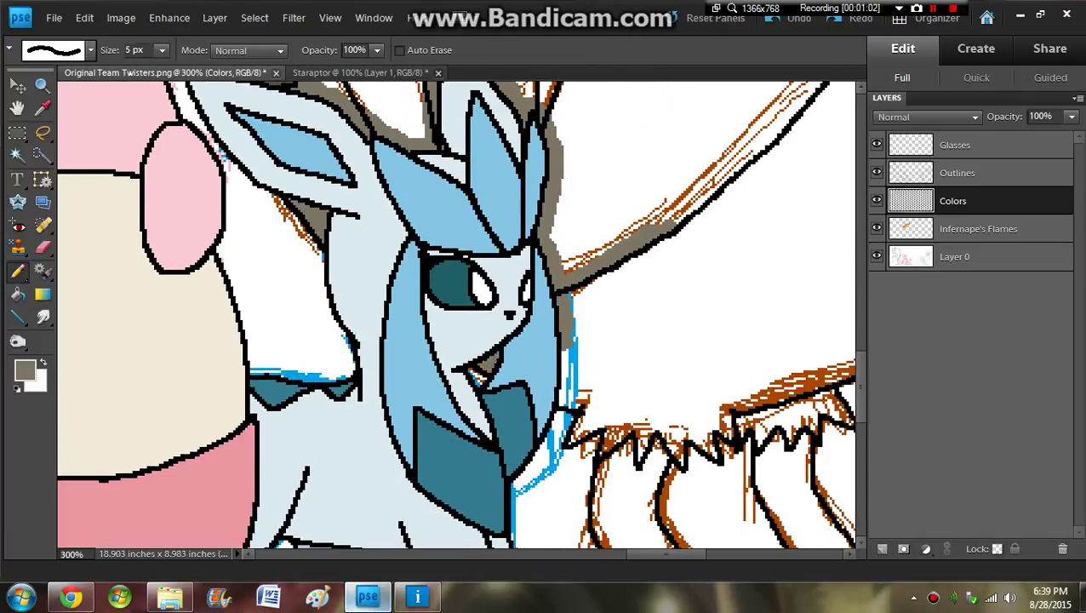
{"action": "mouse_move", "coordinate": [565, 347]}
{"action": "left_mouse_down"}
{"action": "mouse_move", "coordinate": [568, 405]}
{"action": "mouse_move", "coordinate": [594, 417]}
{"action": "mouse_move", "coordinate": [572, 437]}
{"action": "mouse_move", "coordinate": [609, 421]}
{"action": "mouse_move", "coordinate": [604, 446]}
{"action": "mouse_move", "coordinate": [645, 426]}
{"action": "mouse_move", "coordinate": [677, 441]}
{"action": "mouse_move", "coordinate": [678, 455]}
{"action": "mouse_move", "coordinate": [697, 434]}
{"action": "mouse_move", "coordinate": [710, 450]}
{"action": "mouse_move", "coordinate": [730, 399]}
{"action": "mouse_move", "coordinate": [851, 368]}
{"action": "left_mouse_up"}
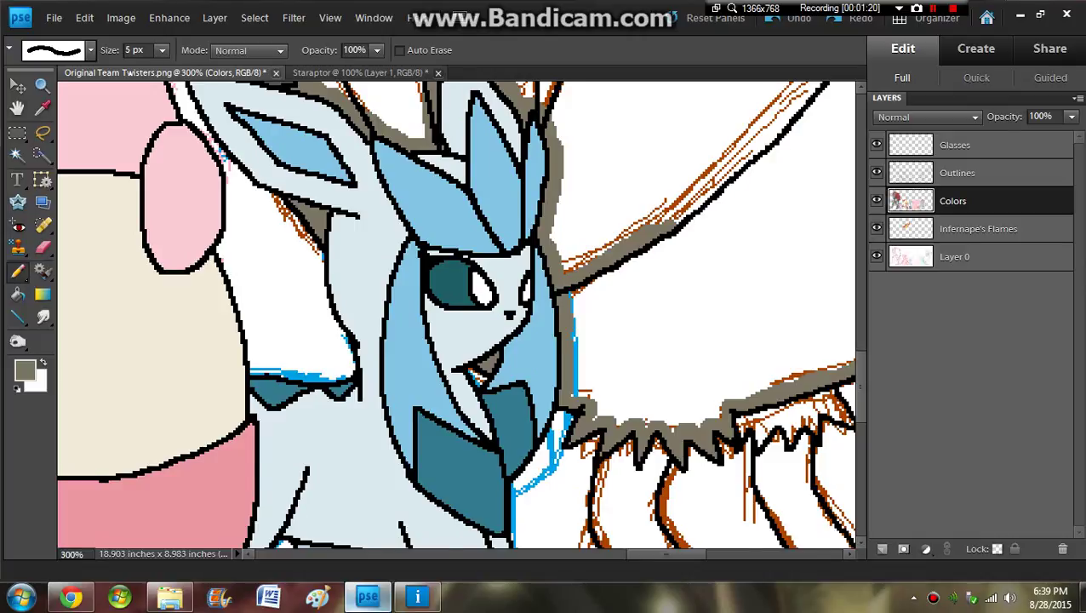
Step: Extend the taupe edging up the long lower curve, around its corner, and along the outline beneath the first neck tuft
{"action": "scroll", "coordinate": [455, 319], "scroll_direction": "right", "scroll_amount": 4}
{"action": "left_click_drag", "start_coordinate": [669, 365], "coordinate": [842, 288]}
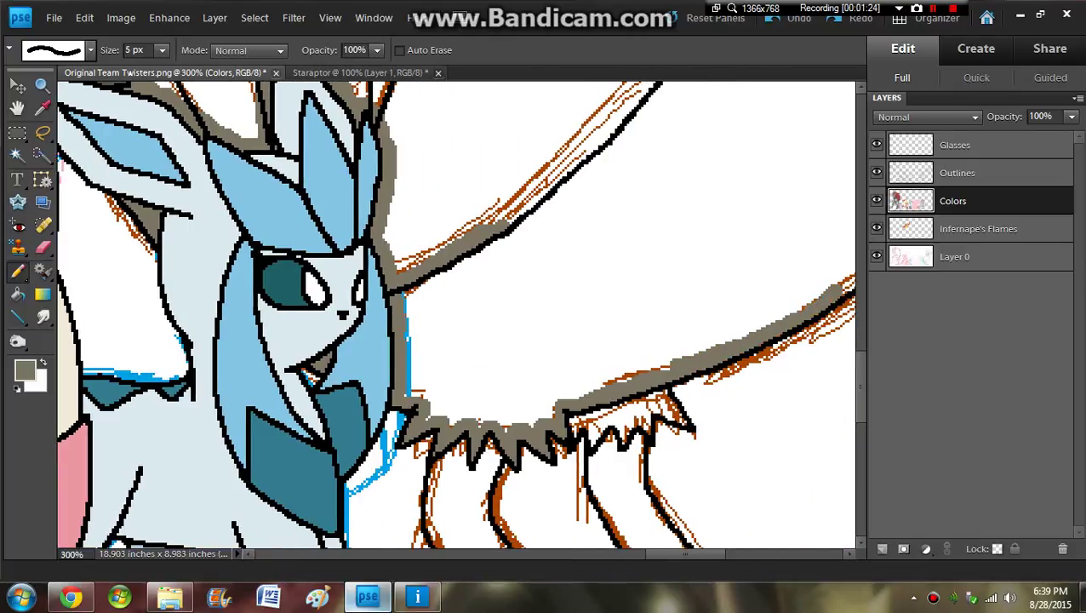
{"action": "scroll", "coordinate": [455, 315], "scroll_direction": "up", "scroll_amount": 3}
{"action": "left_click", "coordinate": [634, 554]}
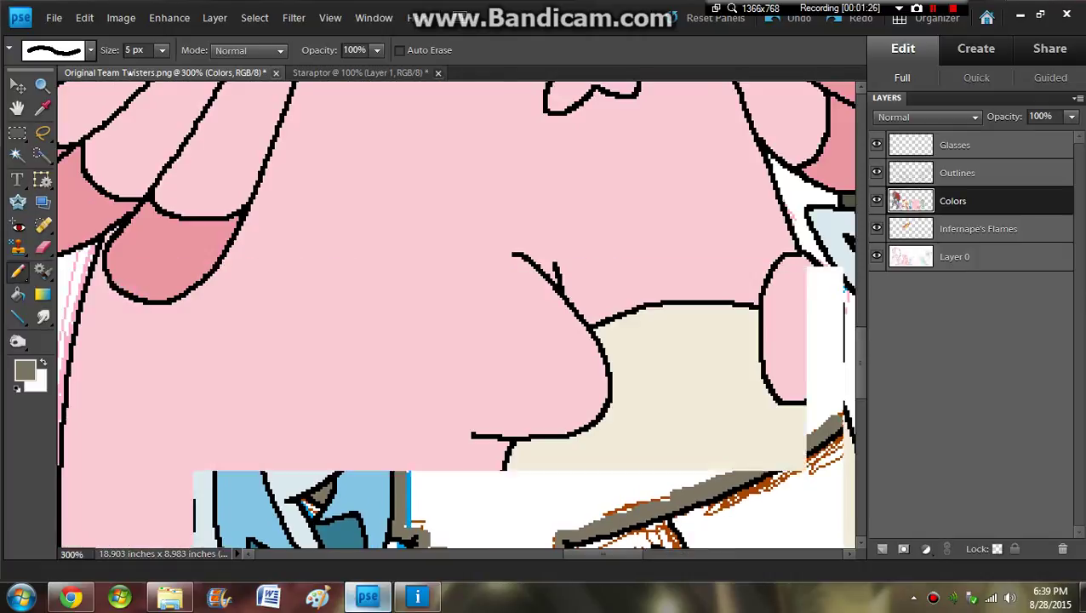
{"action": "left_click_drag", "start_coordinate": [634, 554], "coordinate": [760, 554]}
{"action": "scroll", "coordinate": [455, 315], "scroll_direction": "left", "scroll_amount": 5}
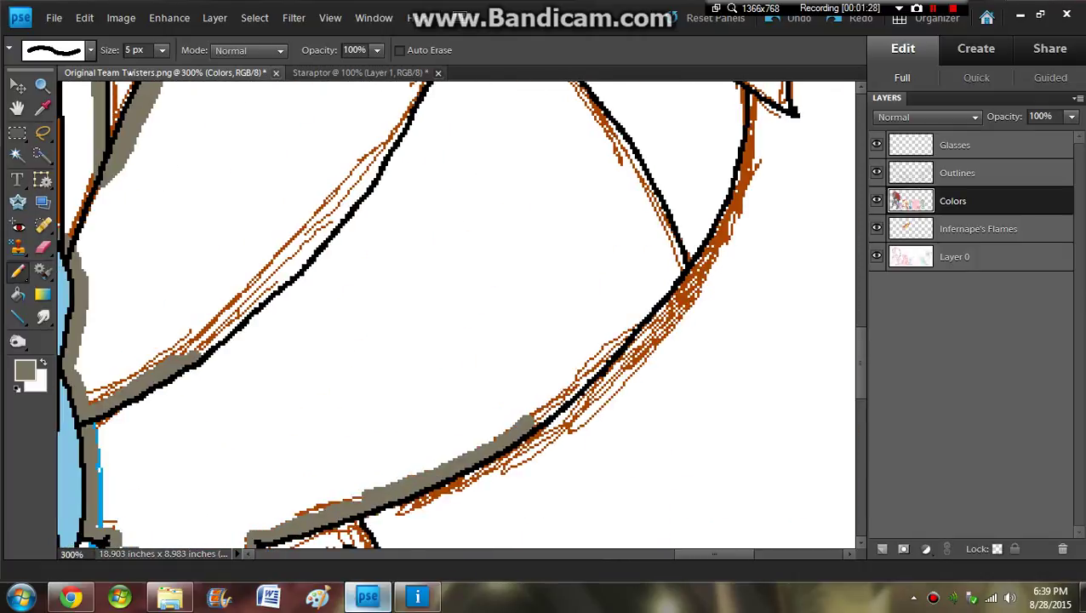
{"action": "mouse_move", "coordinate": [515, 417]}
{"action": "left_mouse_down"}
{"action": "mouse_move", "coordinate": [548, 406]}
{"action": "mouse_move", "coordinate": [610, 339]}
{"action": "mouse_move", "coordinate": [595, 368]}
{"action": "mouse_move", "coordinate": [683, 262]}
{"action": "mouse_move", "coordinate": [621, 151]}
{"action": "left_mouse_up"}
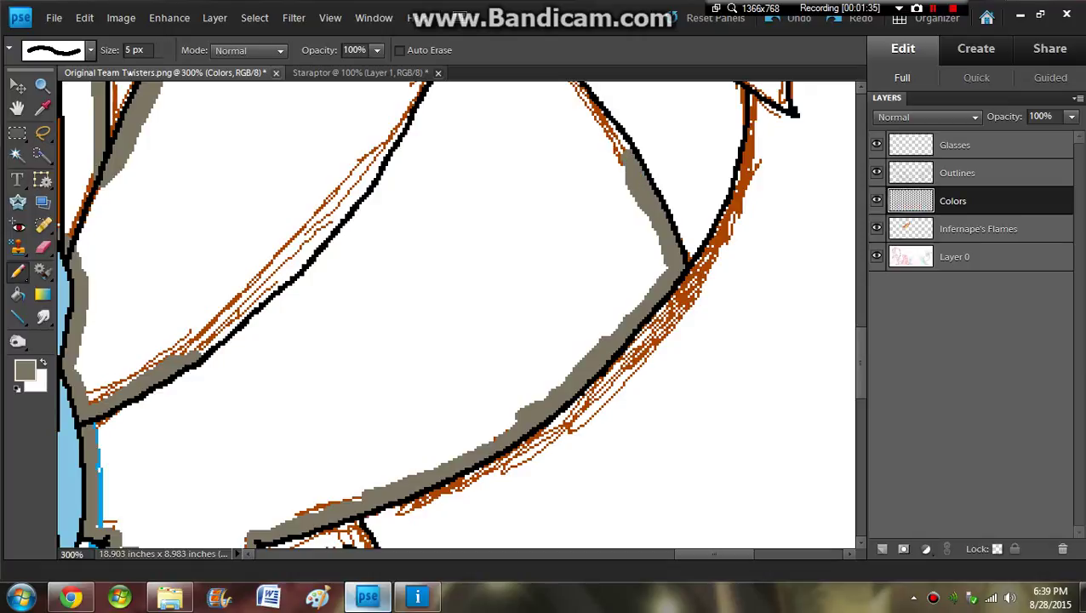
{"action": "scroll", "coordinate": [457, 315], "scroll_direction": "up", "scroll_amount": 3}
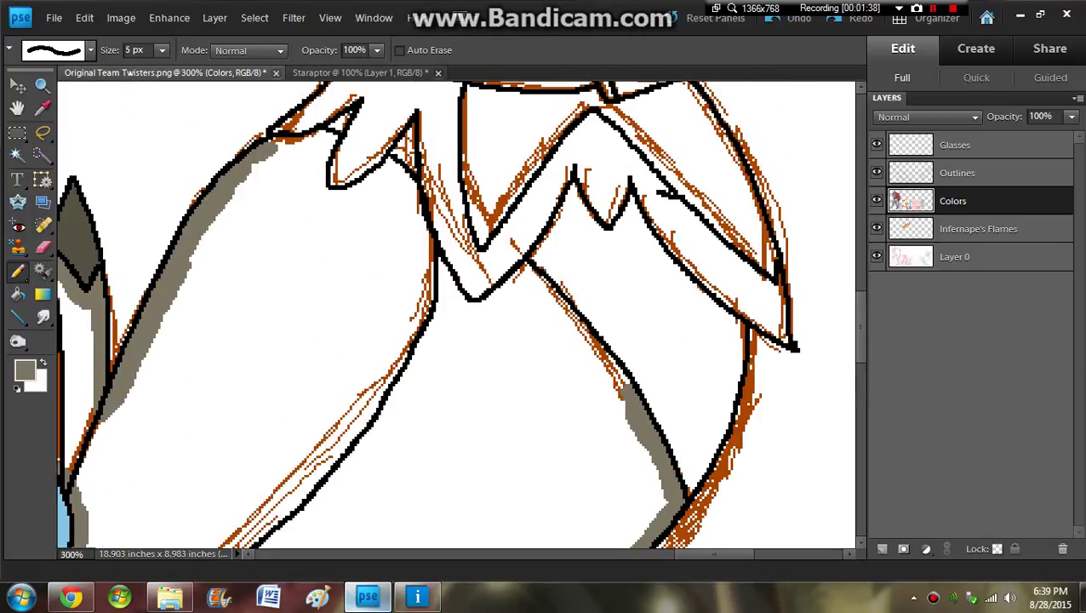
{"action": "left_click_drag", "start_coordinate": [271, 144], "coordinate": [338, 131]}
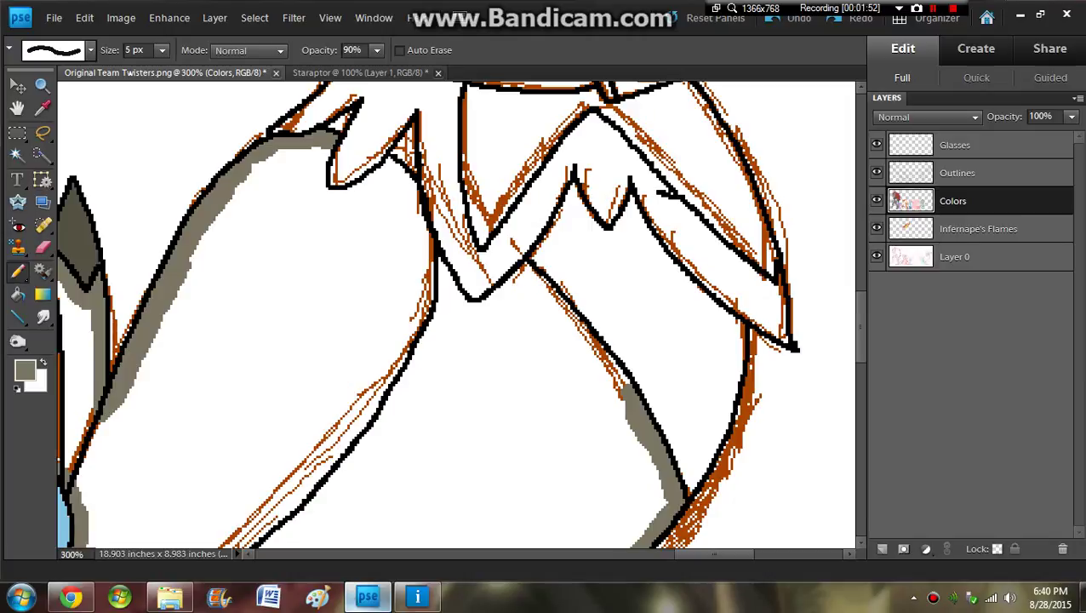
{"action": "left_click_drag", "start_coordinate": [310, 151], "coordinate": [323, 211]}
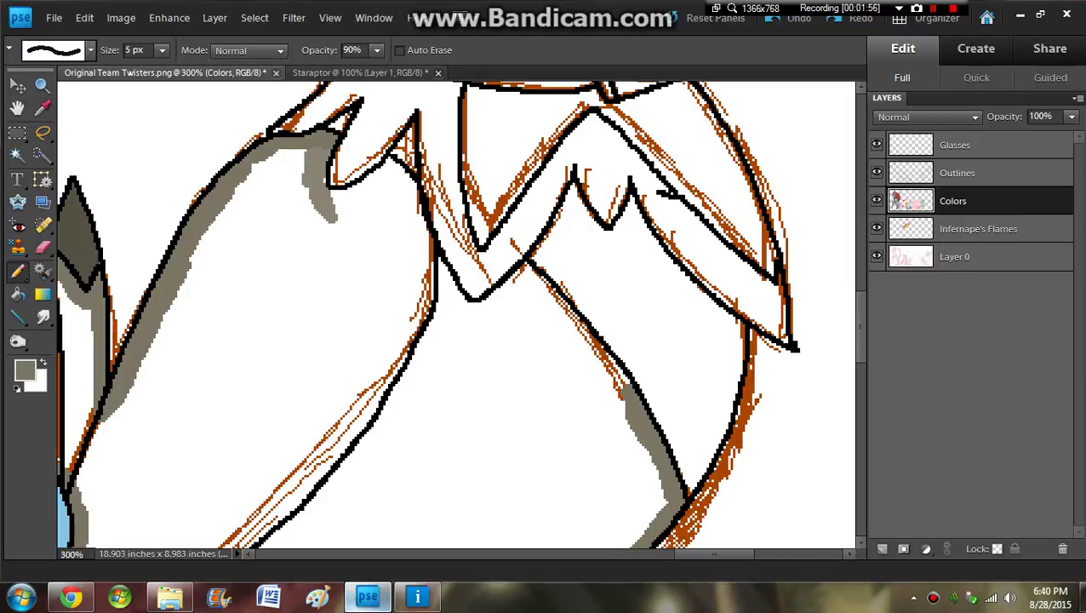
{"action": "key", "text": "ctrl+z"}
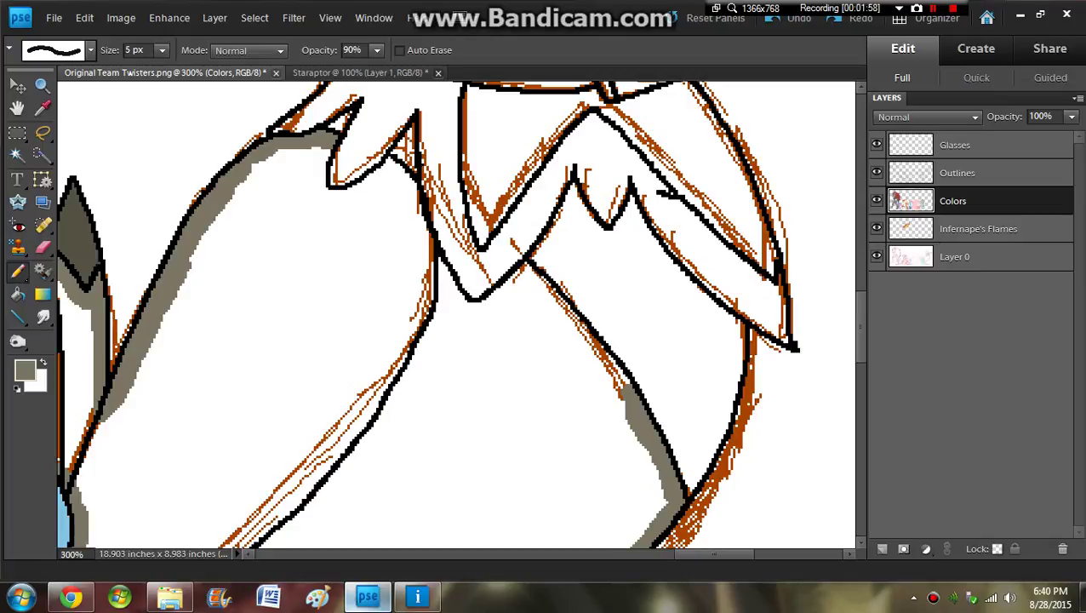
{"action": "key", "text": "i"}
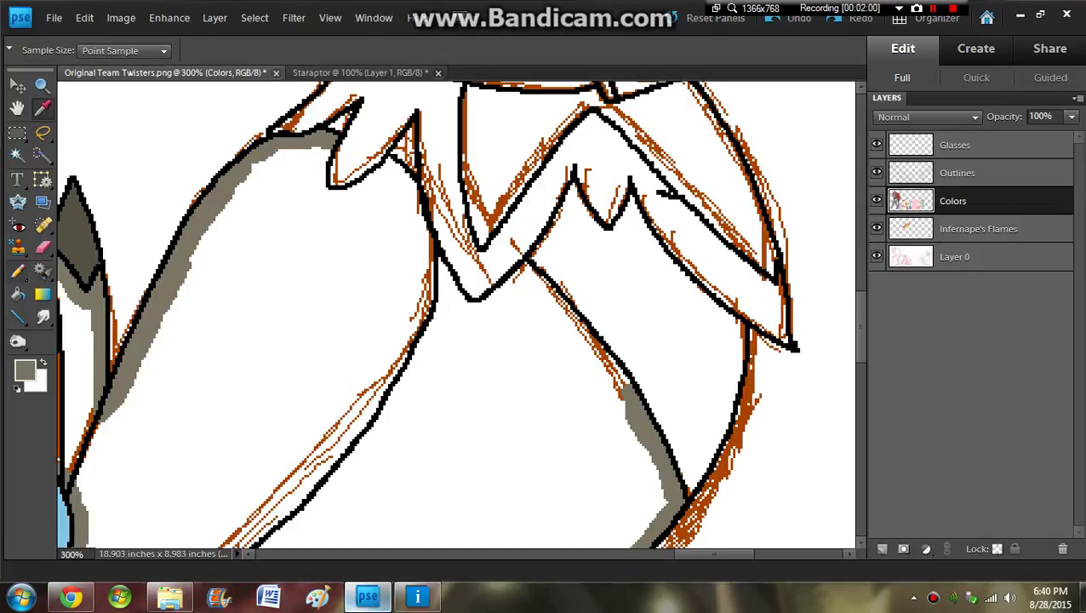
{"action": "key", "text": "n"}
{"action": "mouse_move", "coordinate": [320, 148]}
{"action": "left_mouse_down"}
{"action": "mouse_move", "coordinate": [307, 239]}
{"action": "mouse_move", "coordinate": [408, 277]}
{"action": "mouse_move", "coordinate": [371, 296]}
{"action": "mouse_move", "coordinate": [345, 285]}
{"action": "left_mouse_up"}
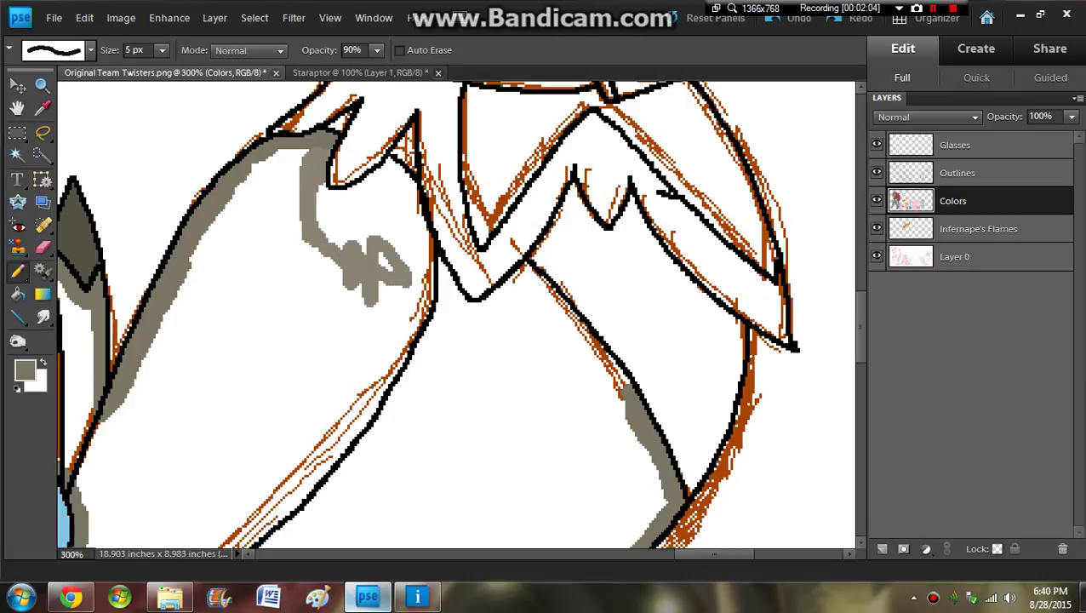
{"action": "key", "text": "ctrl+z"}
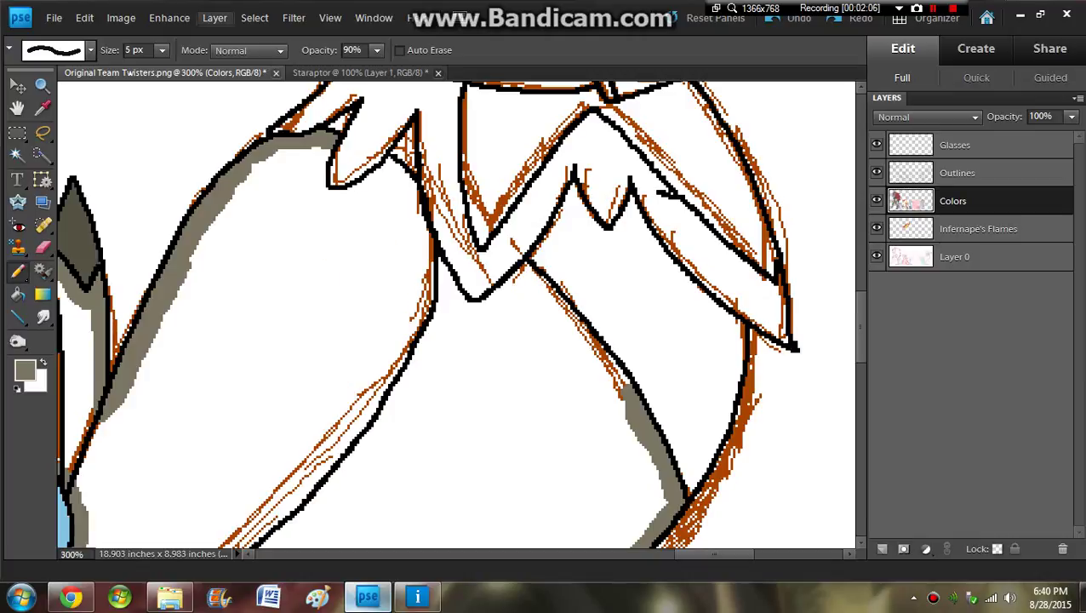
Step: Finish the taupe border beneath the neck tufts at 100% opacity and fill the enclosed body areas with the same taupe
{"action": "key", "text": "0"}
{"action": "mouse_move", "coordinate": [315, 151]}
{"action": "left_mouse_down"}
{"action": "mouse_move", "coordinate": [316, 208]}
{"action": "mouse_move", "coordinate": [332, 211]}
{"action": "mouse_move", "coordinate": [383, 185]}
{"action": "mouse_move", "coordinate": [367, 212]}
{"action": "mouse_move", "coordinate": [393, 164]}
{"action": "mouse_move", "coordinate": [413, 237]}
{"action": "mouse_move", "coordinate": [476, 327]}
{"action": "mouse_move", "coordinate": [528, 266]}
{"action": "mouse_move", "coordinate": [611, 392]}
{"action": "mouse_move", "coordinate": [612, 357]}
{"action": "mouse_move", "coordinate": [617, 408]}
{"action": "mouse_move", "coordinate": [521, 286]}
{"action": "mouse_move", "coordinate": [667, 510]}
{"action": "left_mouse_up"}
{"action": "scroll", "coordinate": [456, 315], "scroll_direction": "down", "scroll_amount": 5}
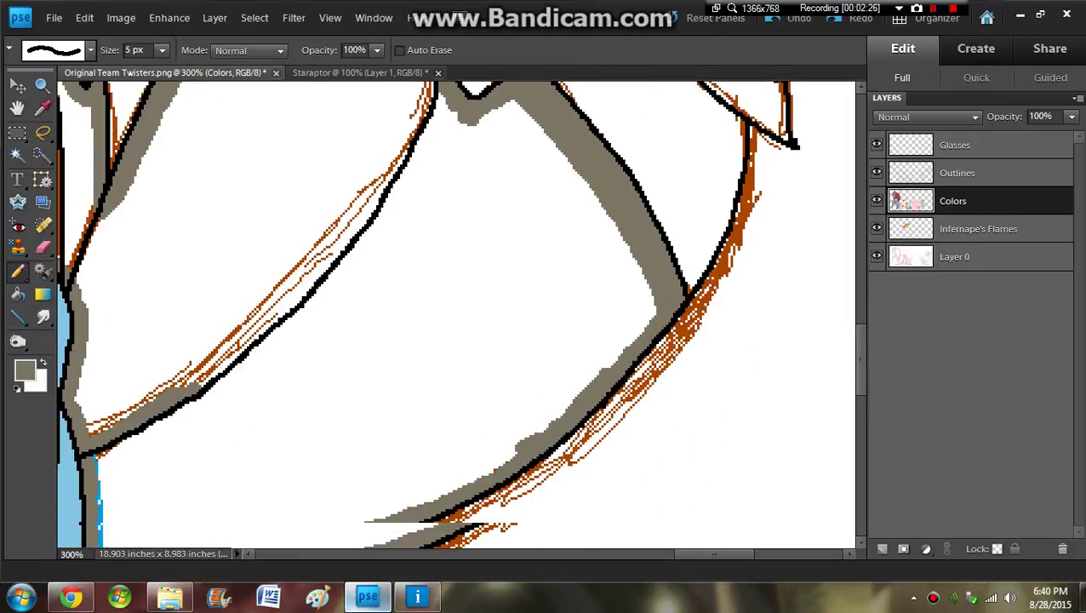
{"action": "key", "text": "k"}
{"action": "left_click", "coordinate": [443, 319]}
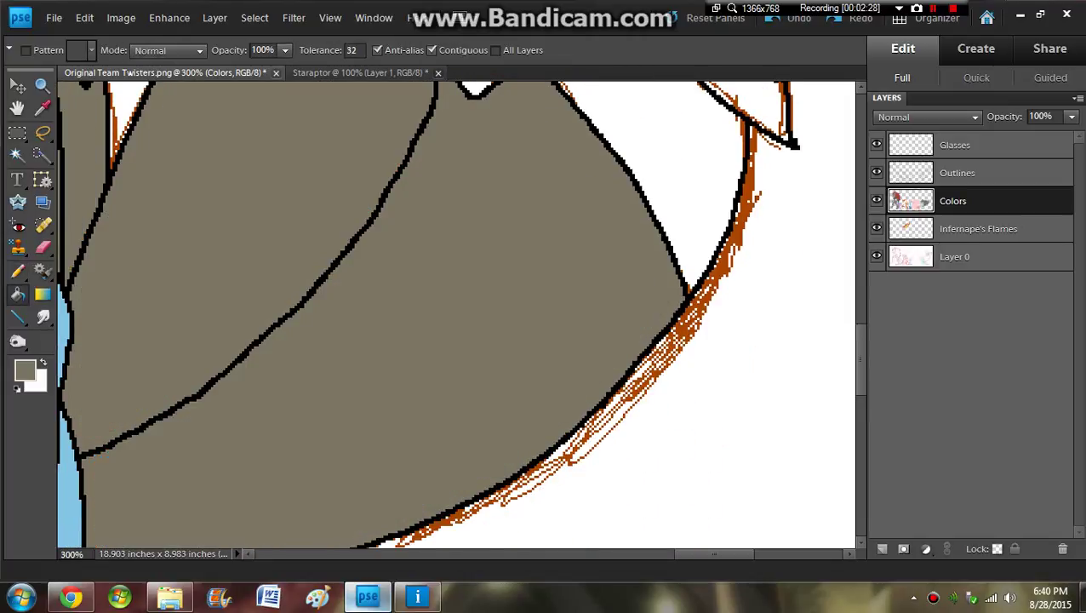
Step: Sample the dark brown of the wing in the Staraptor image as the Pencil color for the Original Team Twisters drawing
{"action": "scroll", "coordinate": [456, 315], "scroll_direction": "up", "scroll_amount": 8}
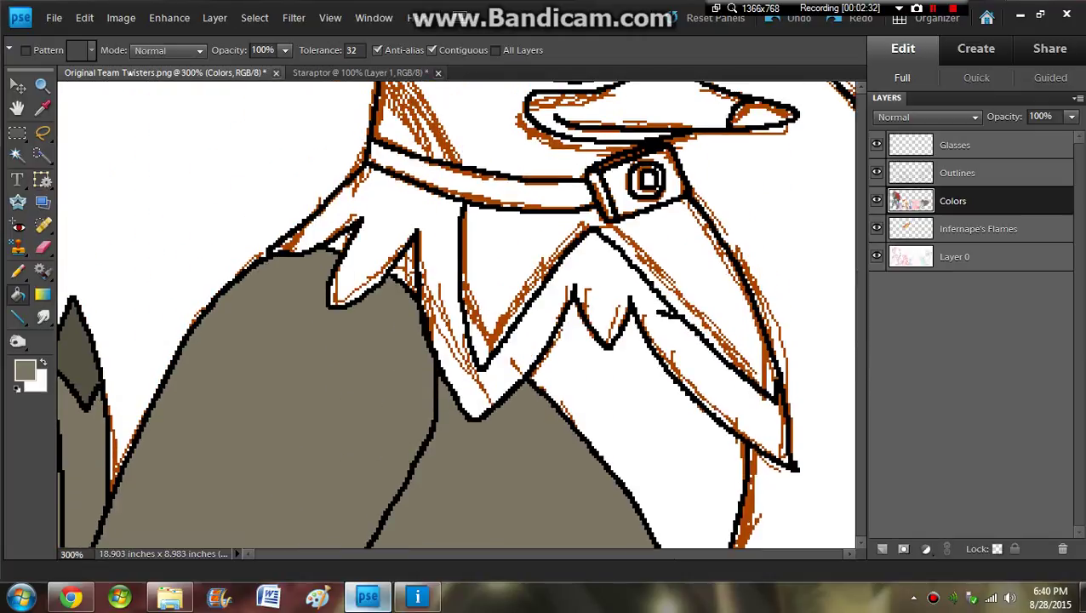
{"action": "key", "text": "ctrl+Tab"}
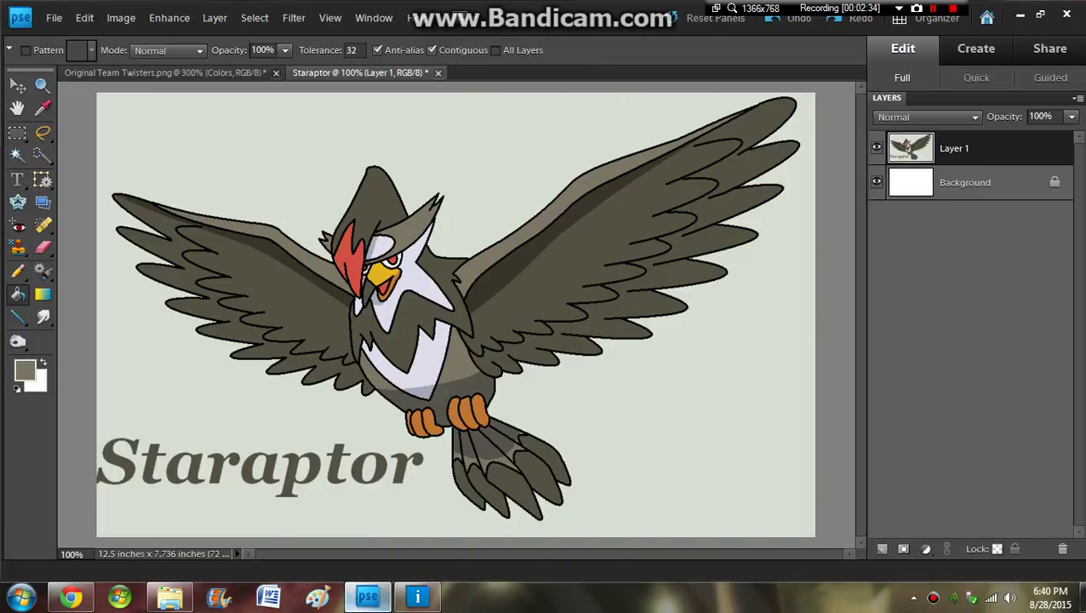
{"action": "key", "text": "i"}
{"action": "left_click", "coordinate": [545, 276]}
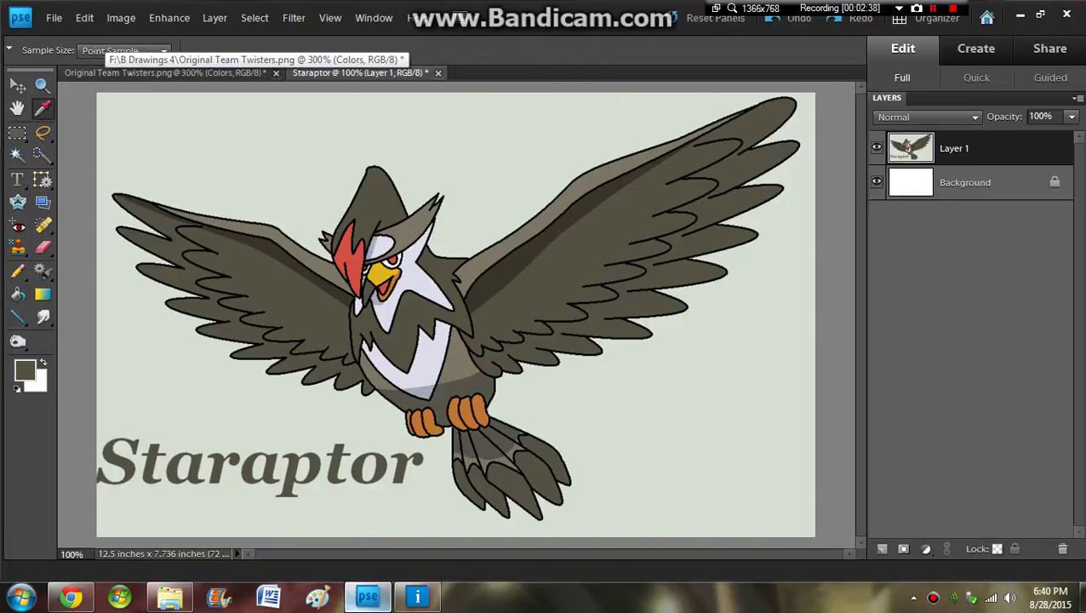
{"action": "left_click", "coordinate": [130, 73]}
{"action": "key", "text": "n"}
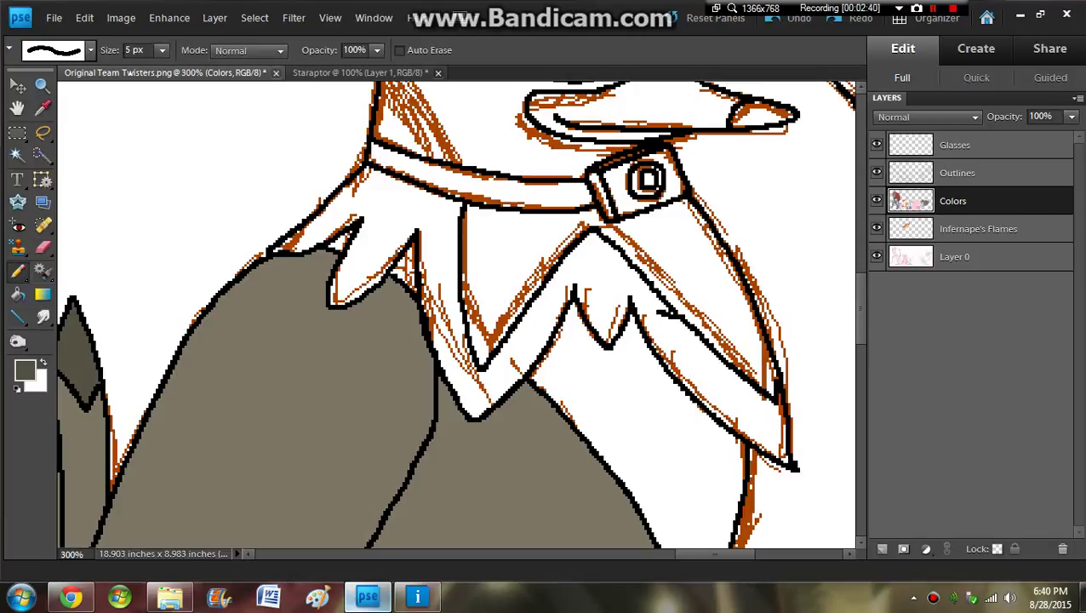
Step: Edge the ruff's first tufts beneath the collar in dark brown with the 5 px Pencil, postponing the Adobe AIR update
{"action": "mouse_move", "coordinate": [354, 219]}
{"action": "left_mouse_down"}
{"action": "mouse_move", "coordinate": [277, 248]}
{"action": "mouse_move", "coordinate": [371, 170]}
{"action": "mouse_move", "coordinate": [452, 206]}
{"action": "mouse_move", "coordinate": [448, 236]}
{"action": "left_mouse_up"}
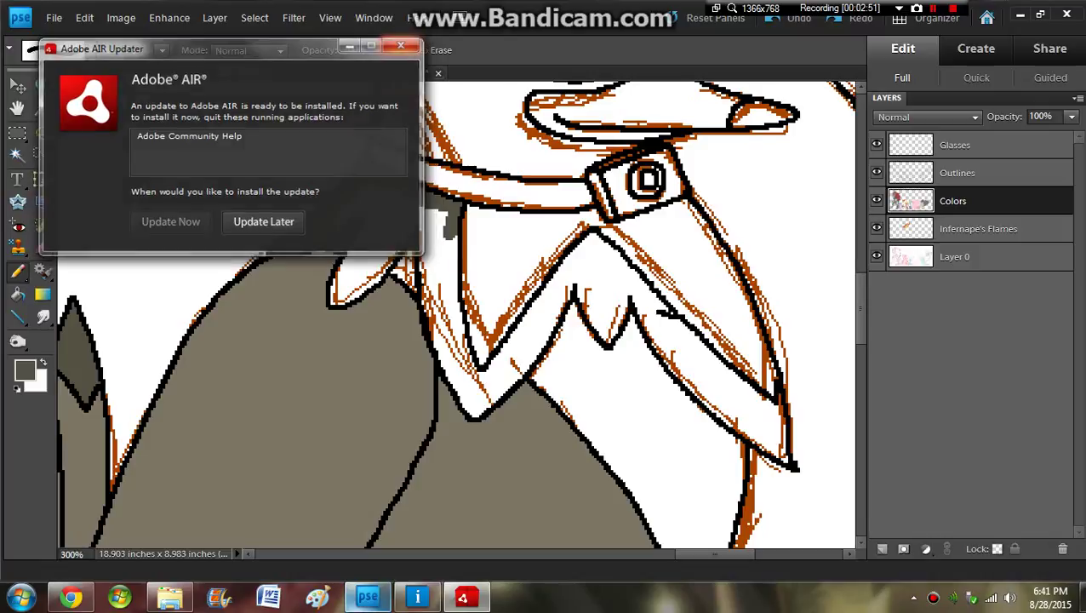
{"action": "left_click", "coordinate": [264, 222]}
{"action": "key", "text": "e"}
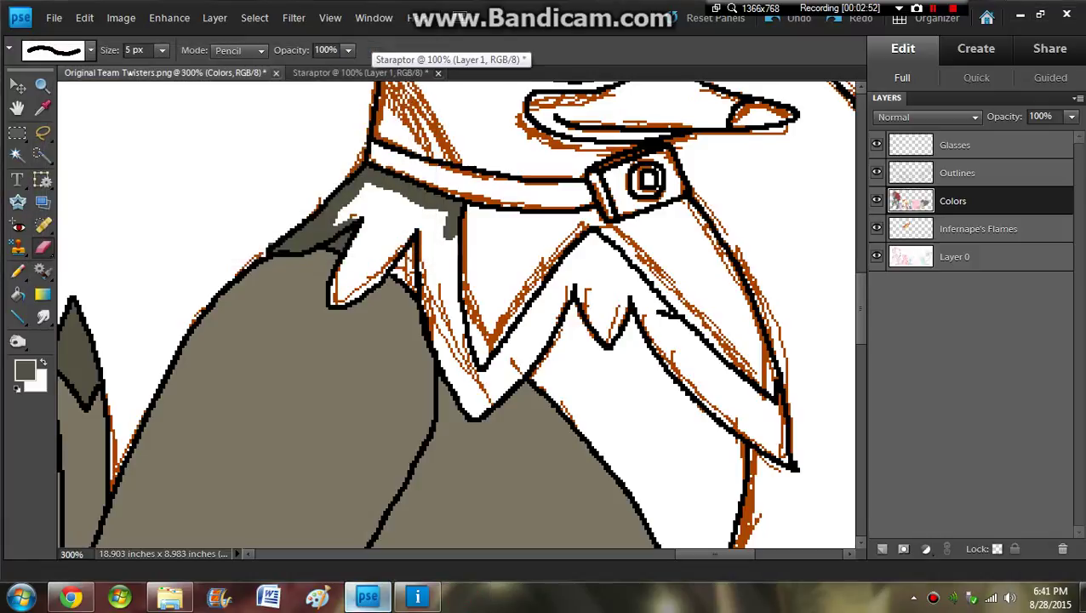
{"action": "key", "text": "n"}
{"action": "mouse_move", "coordinate": [339, 218]}
{"action": "left_mouse_down"}
{"action": "mouse_move", "coordinate": [365, 252]}
{"action": "mouse_move", "coordinate": [333, 298]}
{"action": "mouse_move", "coordinate": [390, 261]}
{"action": "mouse_move", "coordinate": [447, 370]}
{"action": "left_mouse_up"}
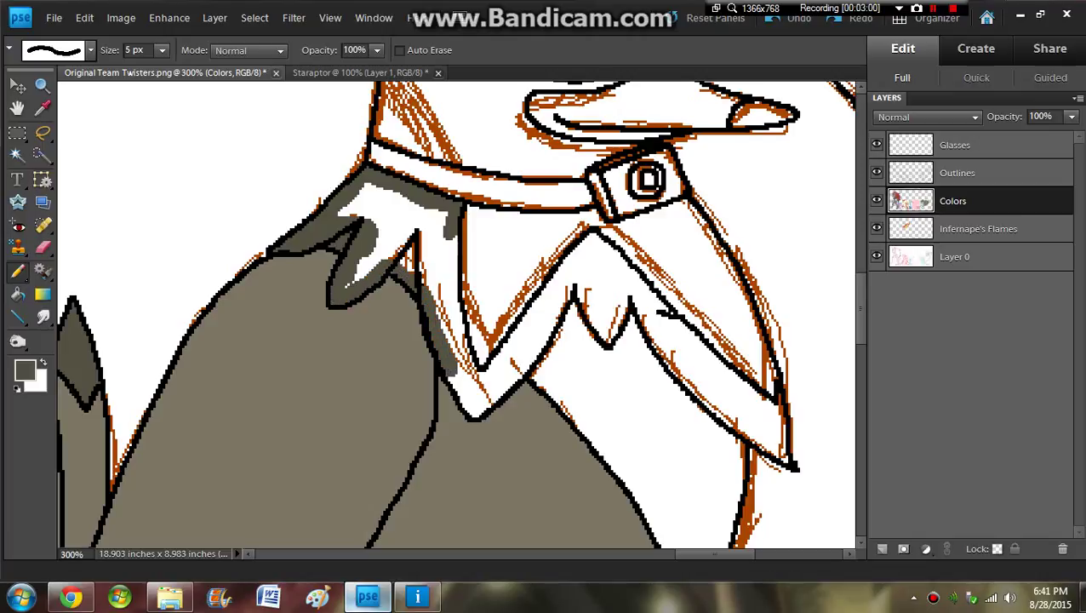
Step: Continue the dark brown edging along the ruff's zigzag border and color in the small center tuft and long outer tip
{"action": "mouse_move", "coordinate": [446, 370]}
{"action": "left_mouse_down"}
{"action": "mouse_move", "coordinate": [473, 402]}
{"action": "mouse_move", "coordinate": [521, 366]}
{"action": "mouse_move", "coordinate": [569, 284]}
{"action": "mouse_move", "coordinate": [587, 300]}
{"action": "mouse_move", "coordinate": [591, 289]}
{"action": "mouse_move", "coordinate": [600, 330]}
{"action": "mouse_move", "coordinate": [616, 325]}
{"action": "mouse_move", "coordinate": [634, 294]}
{"action": "mouse_move", "coordinate": [708, 404]}
{"action": "mouse_move", "coordinate": [785, 458]}
{"action": "mouse_move", "coordinate": [774, 405]}
{"action": "mouse_move", "coordinate": [721, 369]}
{"action": "mouse_move", "coordinate": [594, 236]}
{"action": "mouse_move", "coordinate": [540, 310]}
{"action": "left_mouse_up"}
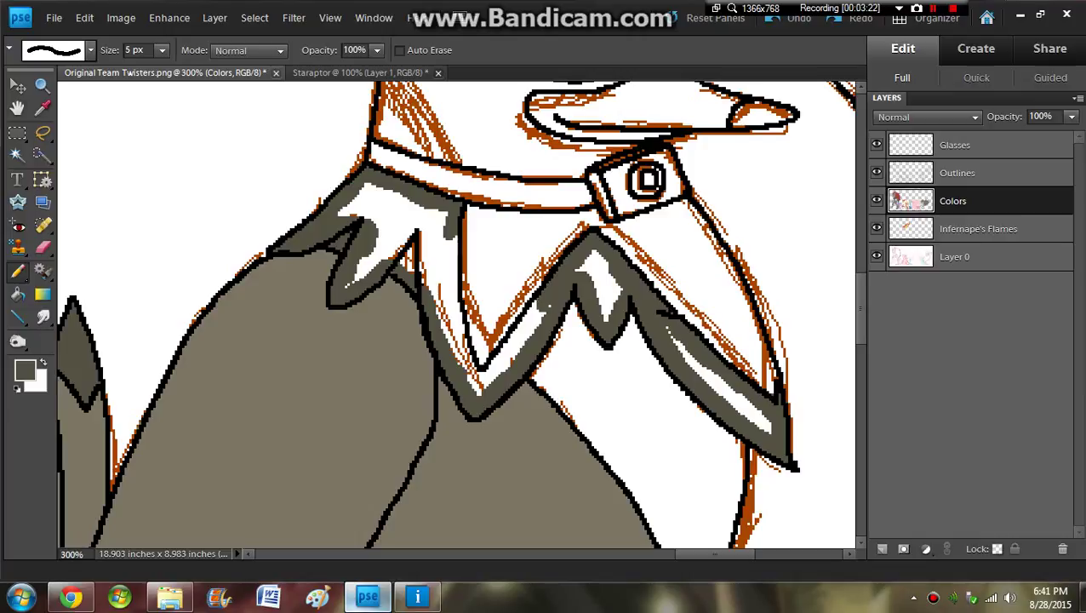
{"action": "mouse_move", "coordinate": [584, 252]}
{"action": "left_mouse_down"}
{"action": "mouse_move", "coordinate": [601, 297]}
{"action": "mouse_move", "coordinate": [619, 292]}
{"action": "left_mouse_up"}
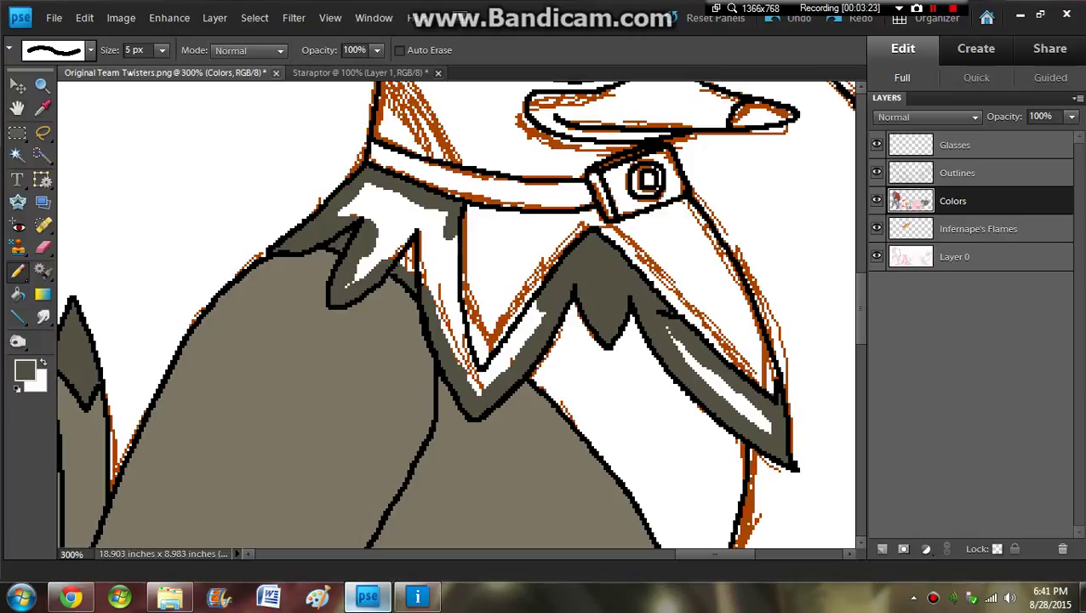
{"action": "mouse_move", "coordinate": [668, 334]}
{"action": "left_mouse_down"}
{"action": "mouse_move", "coordinate": [766, 431]}
{"action": "mouse_move", "coordinate": [737, 394]}
{"action": "left_mouse_up"}
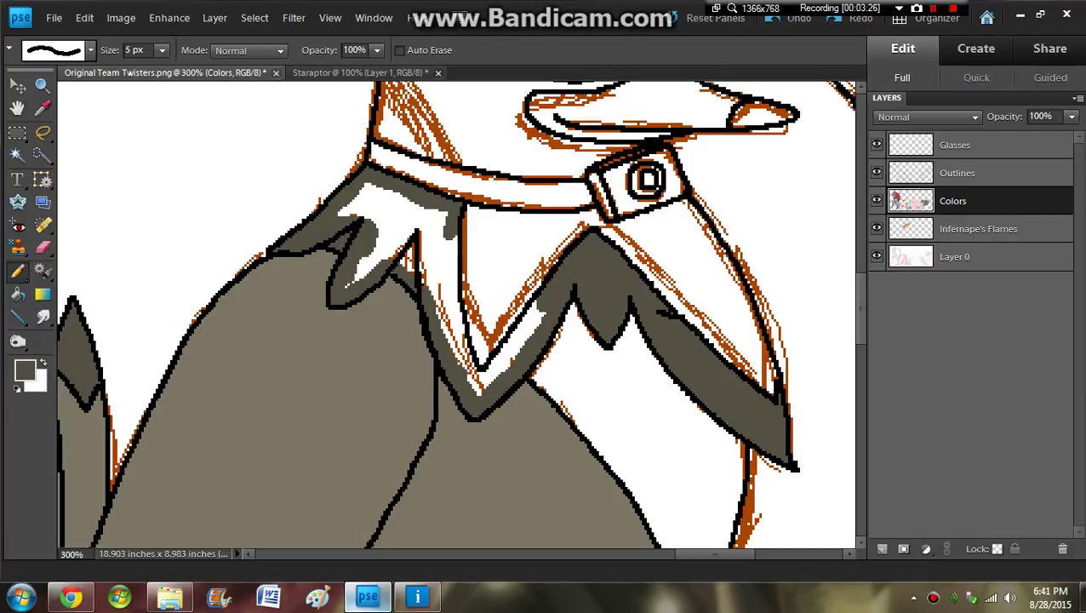
Step: Erase the stray black mark beside the ruff's outer feather on the Outlines layer and return to the Colors layer's Pencil
{"action": "left_click", "coordinate": [957, 173]}
{"action": "key", "text": "e"}
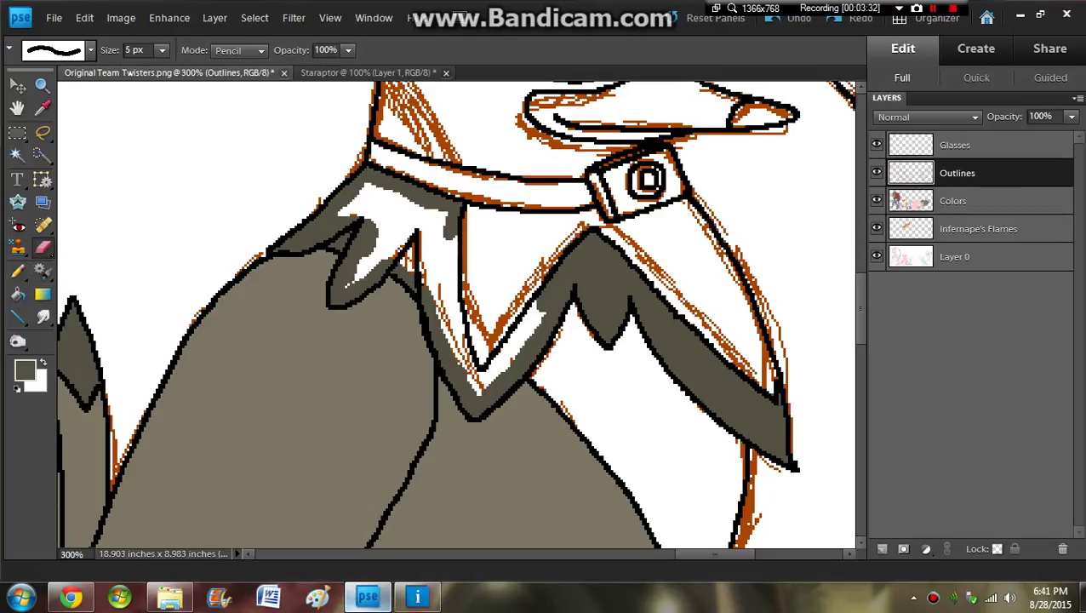
{"action": "left_click", "coordinate": [953, 201]}
{"action": "key", "text": "n"}
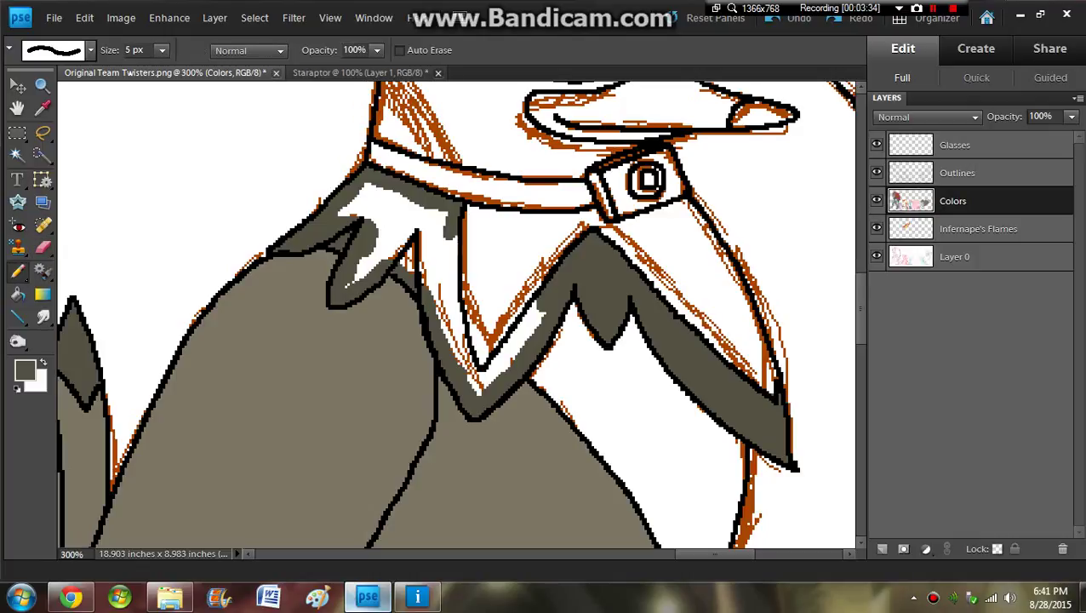
Step: Finish the dark brown edging beside the ruff's white chest point and fill the remaining enclosed gaps with the same color
{"action": "mouse_move", "coordinate": [450, 235]}
{"action": "left_mouse_down"}
{"action": "mouse_move", "coordinate": [475, 387]}
{"action": "mouse_move", "coordinate": [507, 360]}
{"action": "mouse_move", "coordinate": [536, 306]}
{"action": "mouse_move", "coordinate": [532, 332]}
{"action": "left_mouse_up"}
{"action": "key", "text": "k"}
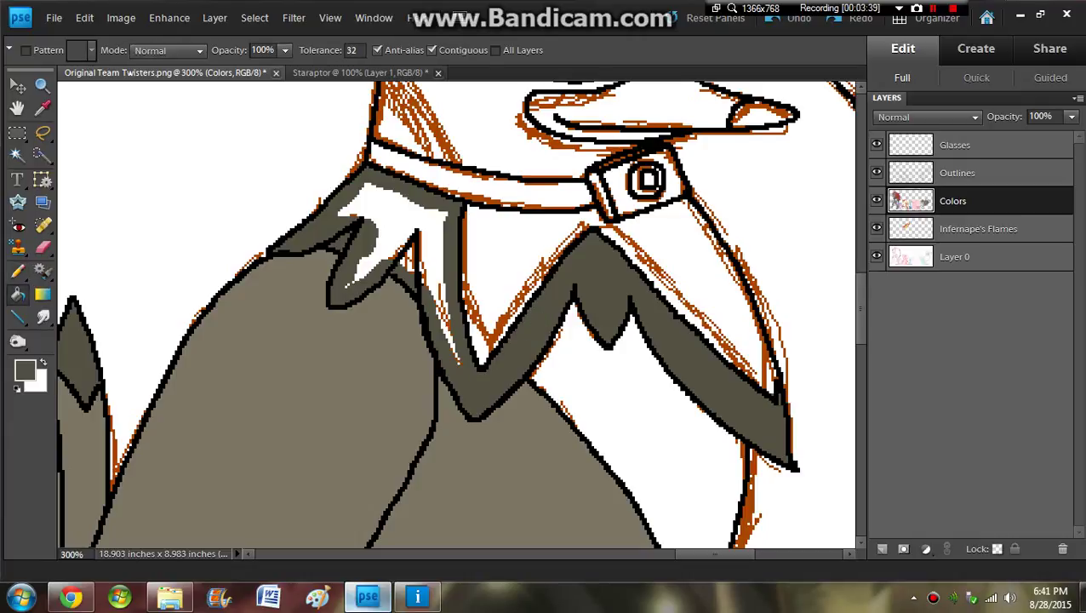
{"action": "left_click", "coordinate": [346, 286]}
{"action": "key", "text": "n"}
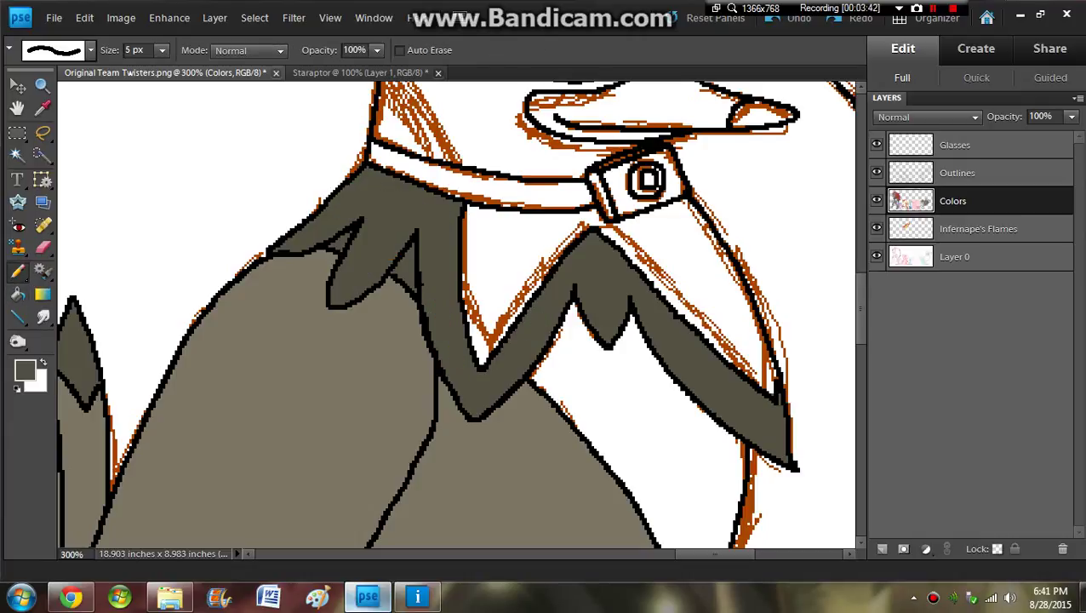
Step: Draw a black 2 px line on the Outlines layer from the collar diagonally up to the back of the bird's neck
{"action": "scroll", "coordinate": [456, 315], "scroll_direction": "up", "scroll_amount": 5}
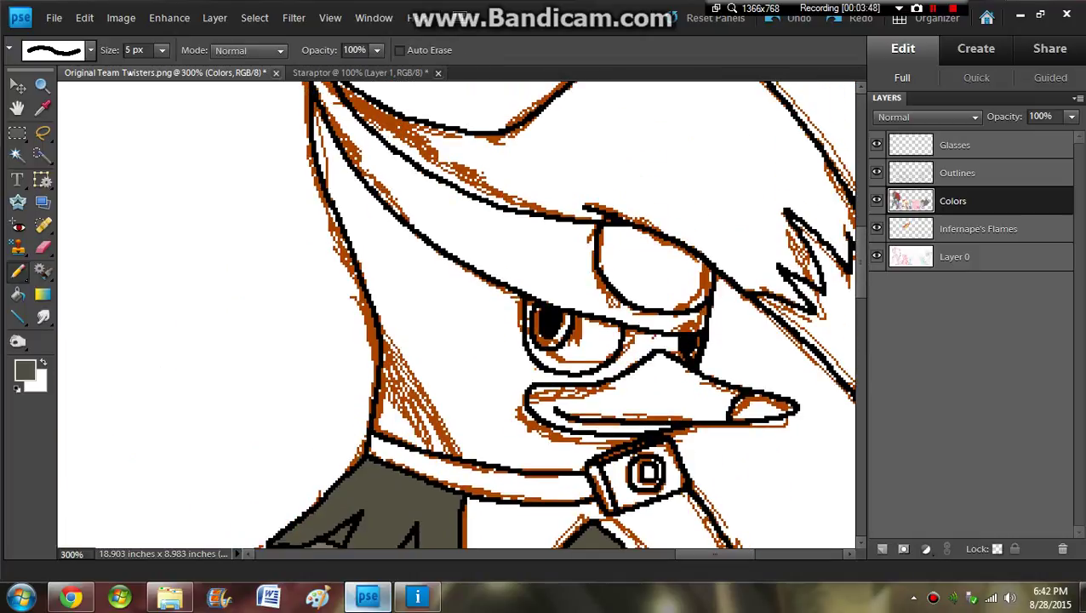
{"action": "left_click", "coordinate": [957, 173]}
{"action": "key", "text": "d"}
{"action": "left_click", "coordinate": [90, 51]}
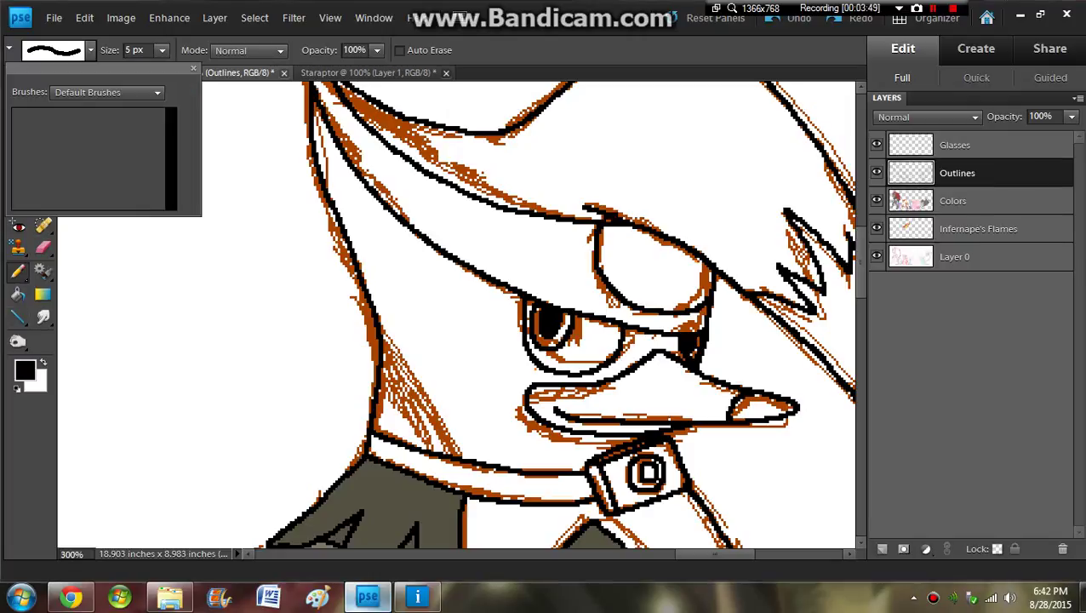
{"action": "left_click_drag", "start_coordinate": [132, 50], "coordinate": [122, 50]}
{"action": "type", "text": "2"}
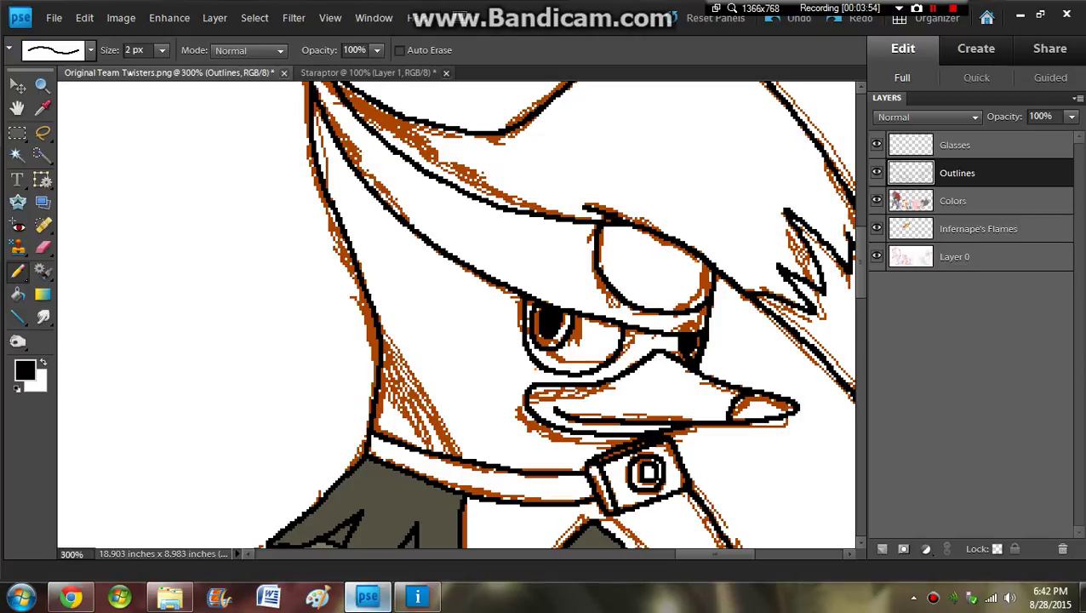
{"action": "left_click_drag", "start_coordinate": [453, 451], "coordinate": [381, 326]}
Step: Sample the ruff's dark brown and start coloring the triangular neck patch above the collar on the Colors layer
{"action": "left_click", "coordinate": [954, 201]}
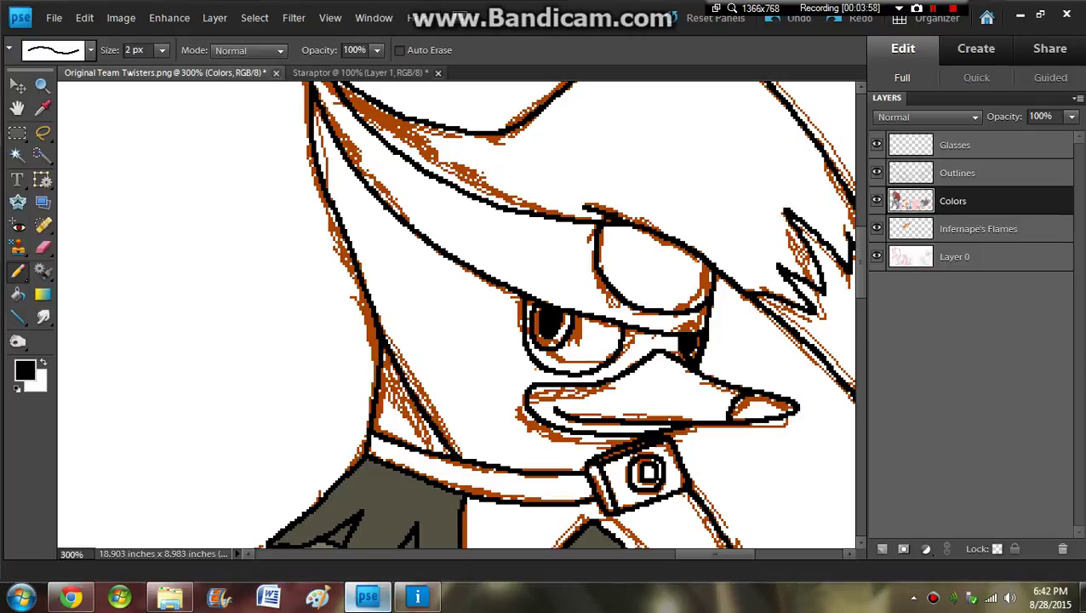
{"action": "key", "text": "i"}
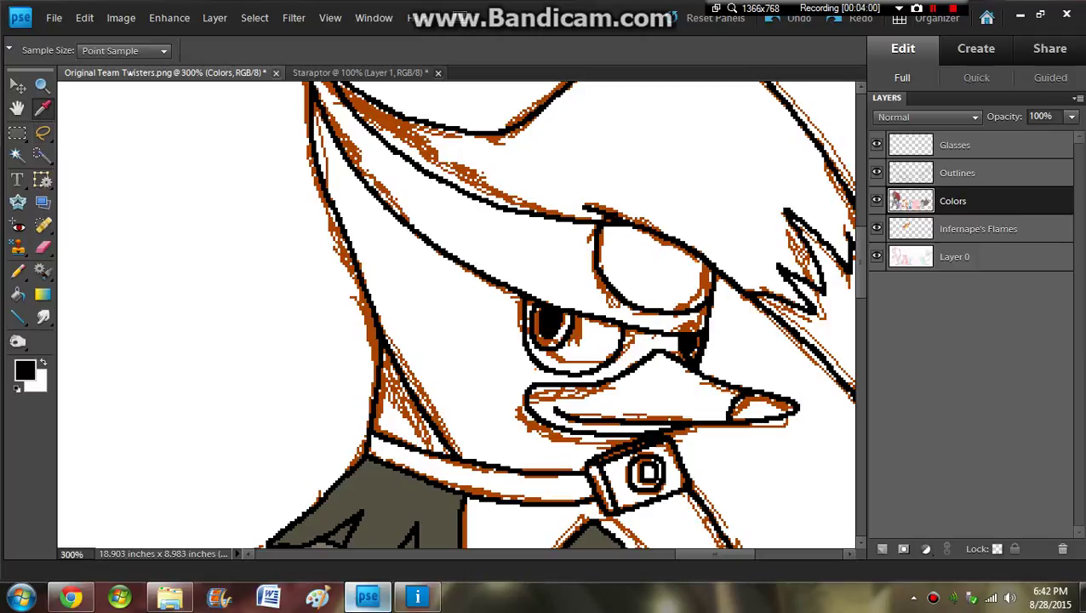
{"action": "left_click", "coordinate": [396, 502]}
{"action": "key", "text": "n"}
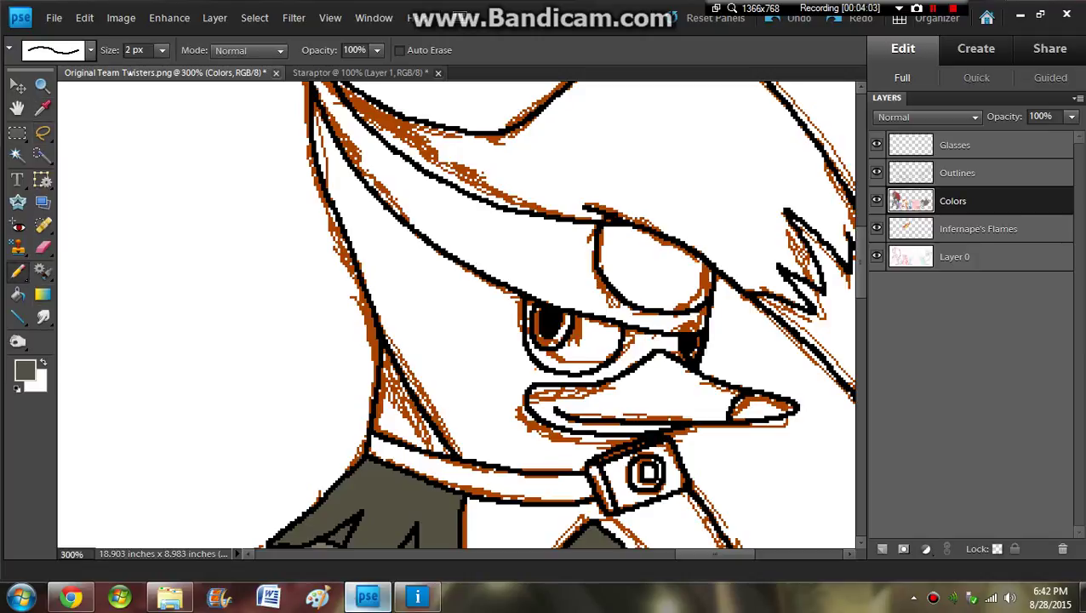
{"action": "left_click_drag", "start_coordinate": [384, 419], "coordinate": [396, 432]}
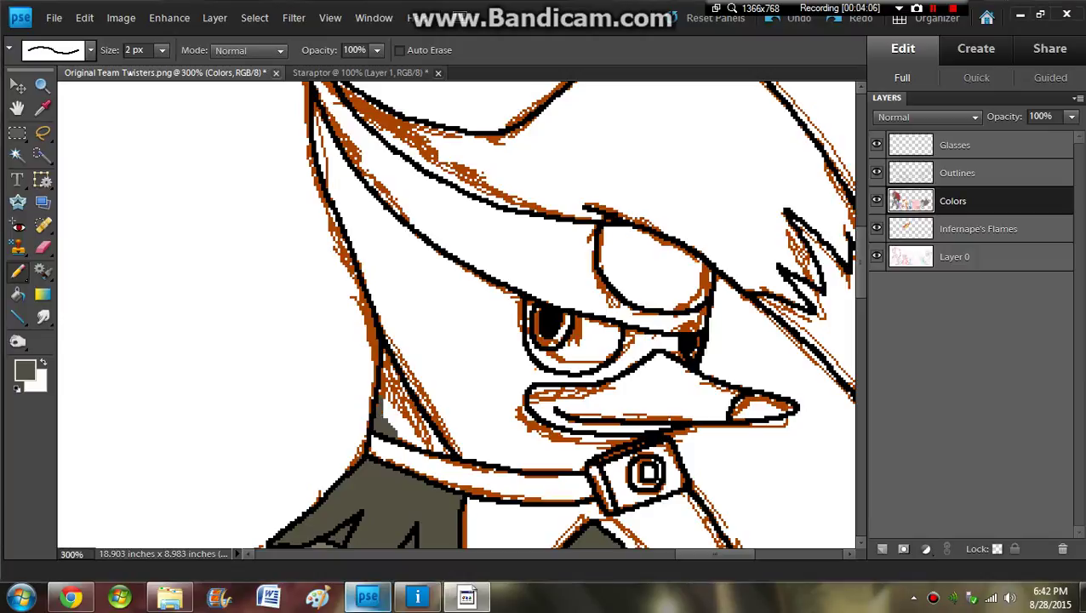
{"action": "mouse_move", "coordinate": [390, 385]}
{"action": "left_mouse_down"}
{"action": "mouse_move", "coordinate": [420, 439]}
{"action": "mouse_move", "coordinate": [388, 372]}
{"action": "left_mouse_up"}
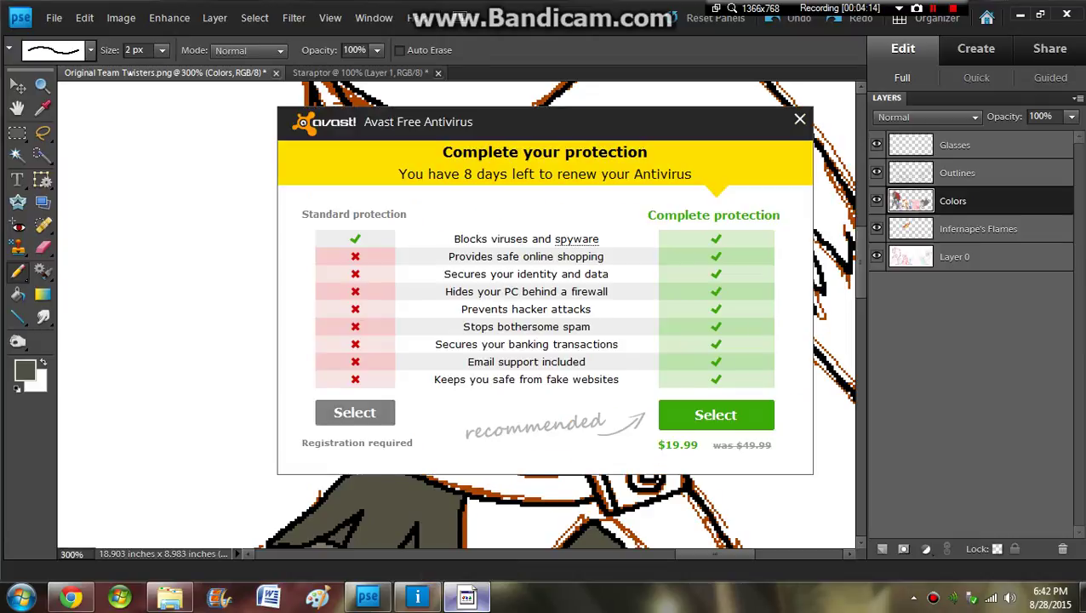
Step: Dismiss the Avast offer, set the Pencil to 5 px and finish coloring the triangular neck patch dark brown
{"action": "left_click", "coordinate": [799, 119]}
{"action": "left_click", "coordinate": [91, 51]}
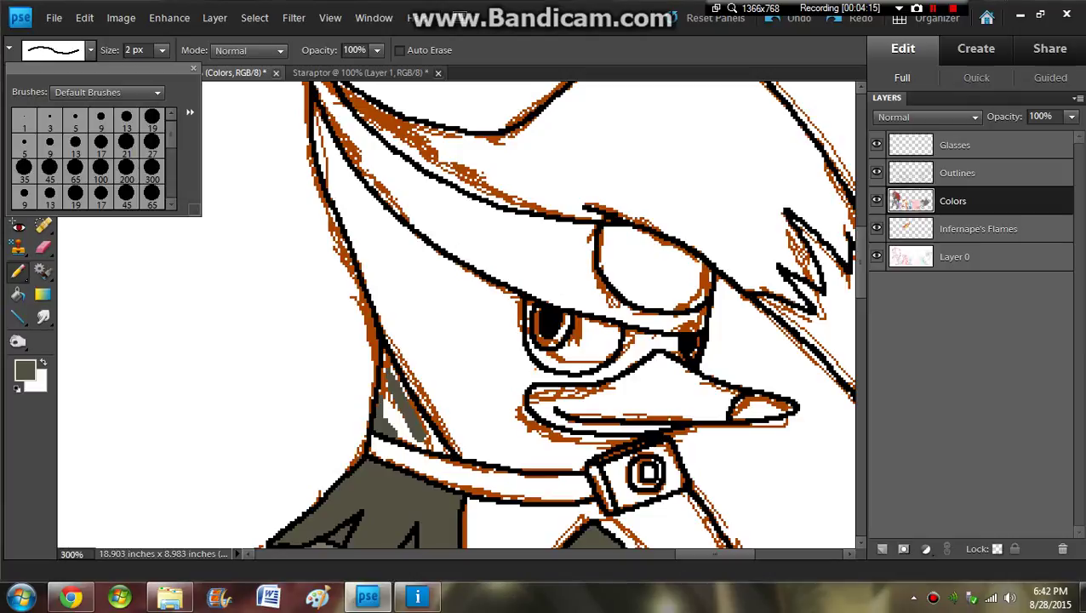
{"action": "left_click", "coordinate": [50, 120]}
{"action": "left_click", "coordinate": [76, 120]}
{"action": "left_click", "coordinate": [390, 384]}
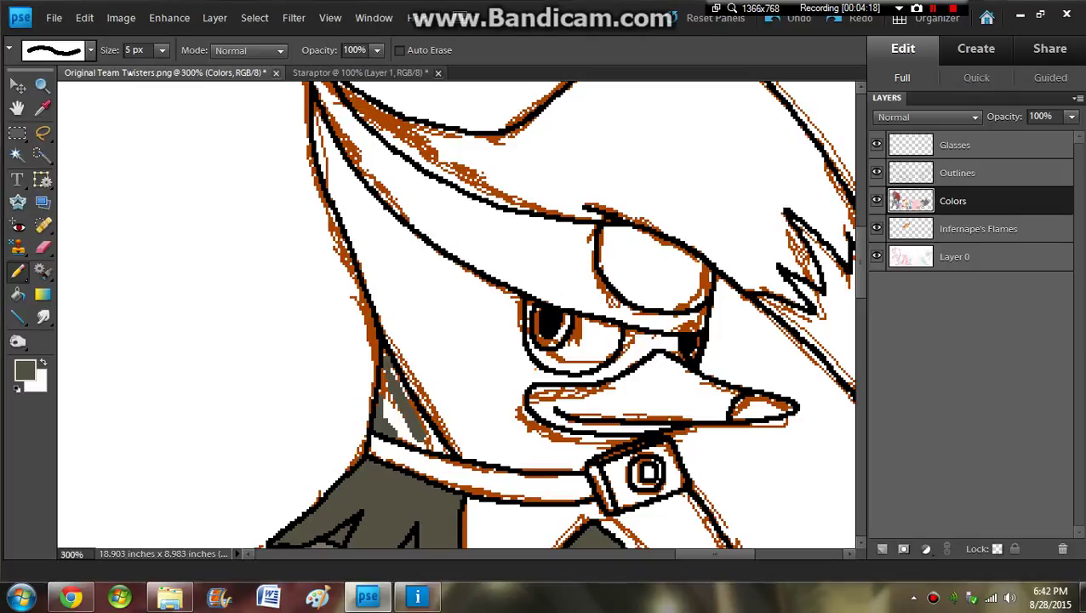
{"action": "mouse_move", "coordinate": [388, 385]}
{"action": "left_mouse_down"}
{"action": "mouse_move", "coordinate": [387, 412]}
{"action": "mouse_move", "coordinate": [439, 448]}
{"action": "mouse_move", "coordinate": [430, 430]}
{"action": "left_mouse_up"}
{"action": "left_click_drag", "start_coordinate": [395, 376], "coordinate": [401, 393]}
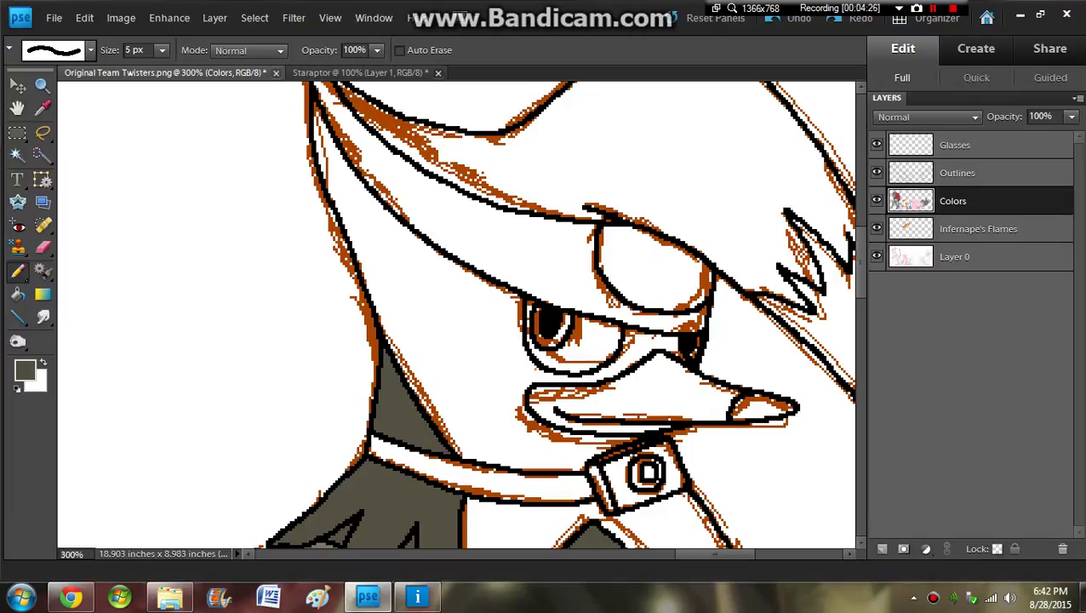
Step: Paint dark brown inside the head crest's outline, from its pointed back tip over the peak and partway down the front
{"action": "scroll", "coordinate": [456, 313], "scroll_direction": "down", "scroll_amount": 3}
{"action": "scroll", "coordinate": [456, 313], "scroll_direction": "up", "scroll_amount": 5}
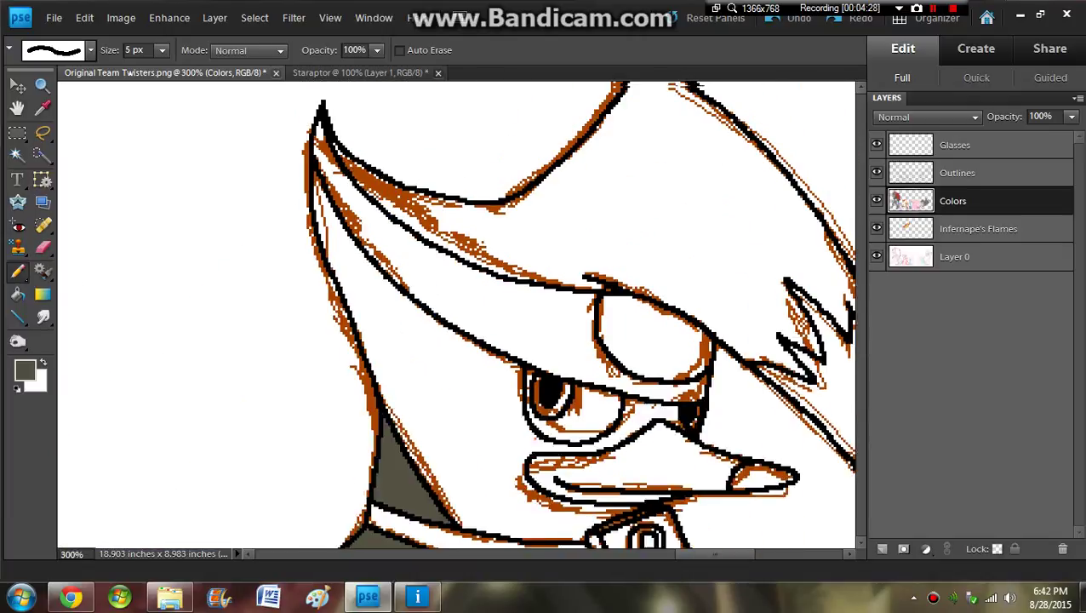
{"action": "mouse_move", "coordinate": [334, 216]}
{"action": "left_mouse_down"}
{"action": "mouse_move", "coordinate": [387, 271]}
{"action": "mouse_move", "coordinate": [429, 291]}
{"action": "mouse_move", "coordinate": [450, 278]}
{"action": "mouse_move", "coordinate": [484, 300]}
{"action": "mouse_move", "coordinate": [484, 329]}
{"action": "mouse_move", "coordinate": [583, 355]}
{"action": "mouse_move", "coordinate": [634, 350]}
{"action": "mouse_move", "coordinate": [557, 341]}
{"action": "mouse_move", "coordinate": [489, 301]}
{"action": "mouse_move", "coordinate": [565, 321]}
{"action": "mouse_move", "coordinate": [523, 287]}
{"action": "mouse_move", "coordinate": [630, 181]}
{"action": "mouse_move", "coordinate": [650, 146]}
{"action": "mouse_move", "coordinate": [695, 176]}
{"action": "mouse_move", "coordinate": [738, 252]}
{"action": "mouse_move", "coordinate": [790, 295]}
{"action": "mouse_move", "coordinate": [686, 205]}
{"action": "mouse_move", "coordinate": [788, 292]}
{"action": "mouse_move", "coordinate": [789, 310]}
{"action": "mouse_move", "coordinate": [801, 308]}
{"action": "mouse_move", "coordinate": [706, 174]}
{"action": "mouse_move", "coordinate": [788, 267]}
{"action": "left_mouse_up"}
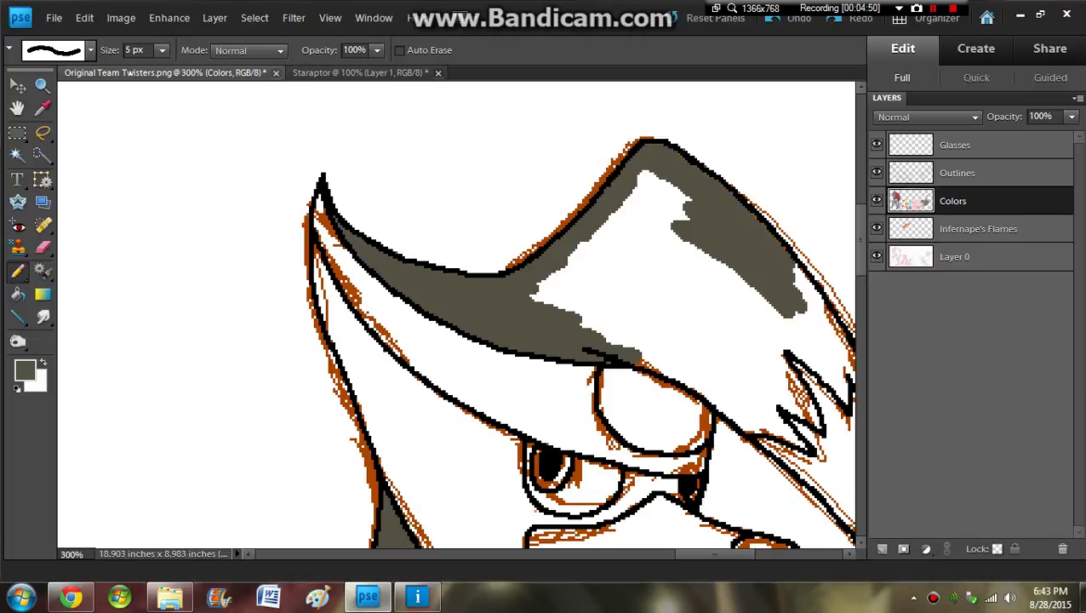
{"action": "key", "text": "e"}
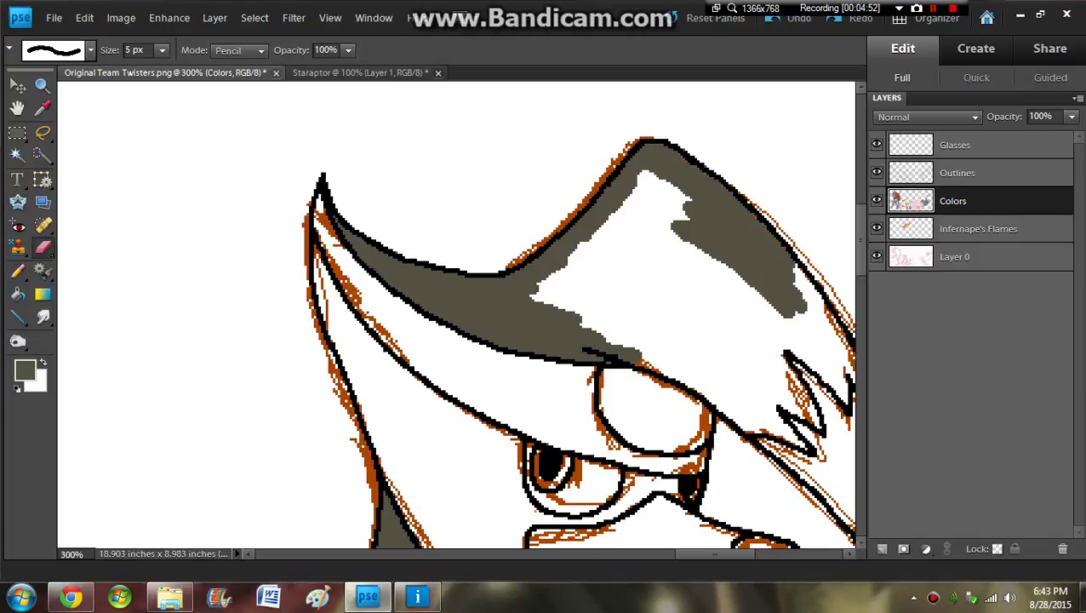
{"action": "key", "text": "n"}
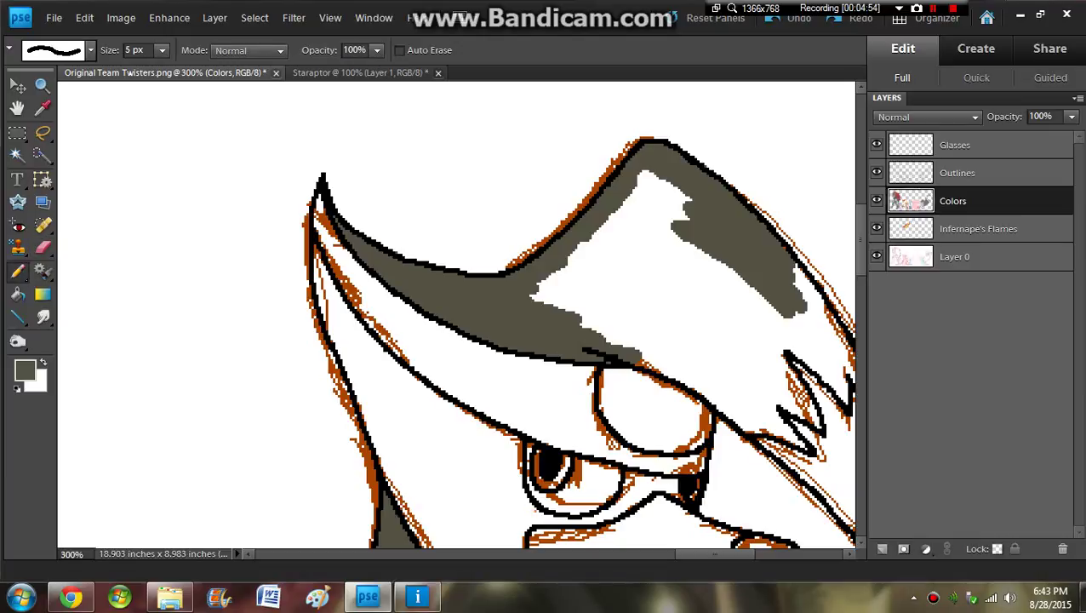
Step: Extend the dark brown edging around the crest's jagged front and lower brow line, then fill the enclosed crest area
{"action": "left_click_drag", "start_coordinate": [715, 554], "coordinate": [727, 554]}
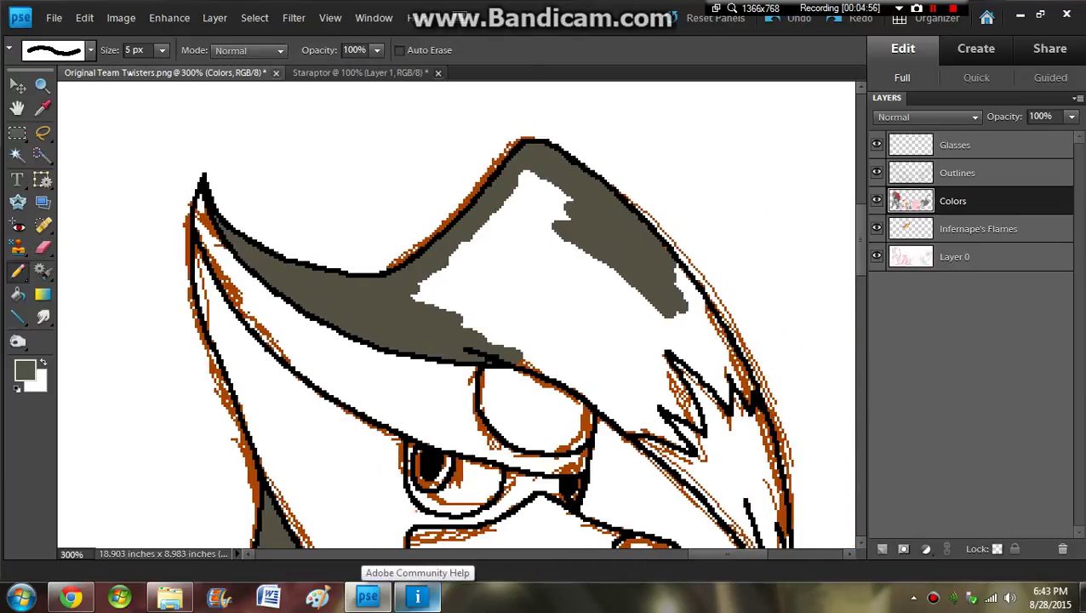
{"action": "mouse_move", "coordinate": [681, 270]}
{"action": "left_mouse_down"}
{"action": "mouse_move", "coordinate": [721, 396]}
{"action": "mouse_move", "coordinate": [747, 380]}
{"action": "mouse_move", "coordinate": [689, 285]}
{"action": "left_mouse_up"}
{"action": "mouse_move", "coordinate": [710, 384]}
{"action": "left_mouse_down"}
{"action": "mouse_move", "coordinate": [651, 327]}
{"action": "mouse_move", "coordinate": [676, 317]}
{"action": "left_mouse_up"}
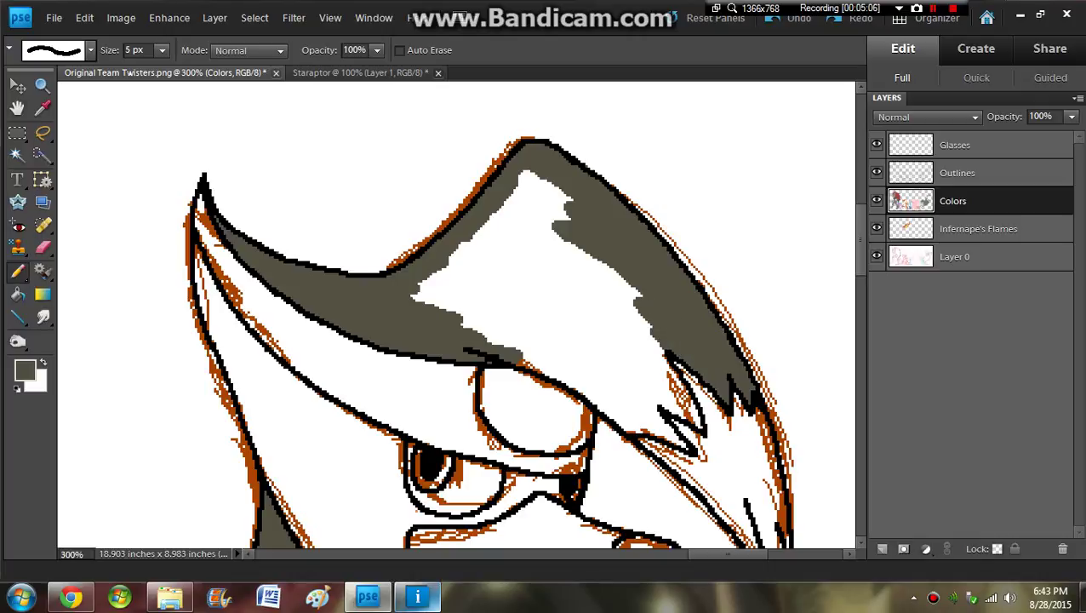
{"action": "mouse_move", "coordinate": [514, 337]}
{"action": "left_mouse_down"}
{"action": "mouse_move", "coordinate": [581, 374]}
{"action": "mouse_move", "coordinate": [571, 384]}
{"action": "mouse_move", "coordinate": [637, 431]}
{"action": "mouse_move", "coordinate": [654, 425]}
{"action": "mouse_move", "coordinate": [682, 444]}
{"action": "mouse_move", "coordinate": [648, 408]}
{"action": "mouse_move", "coordinate": [668, 391]}
{"action": "mouse_move", "coordinate": [697, 425]}
{"action": "mouse_move", "coordinate": [653, 337]}
{"action": "left_mouse_up"}
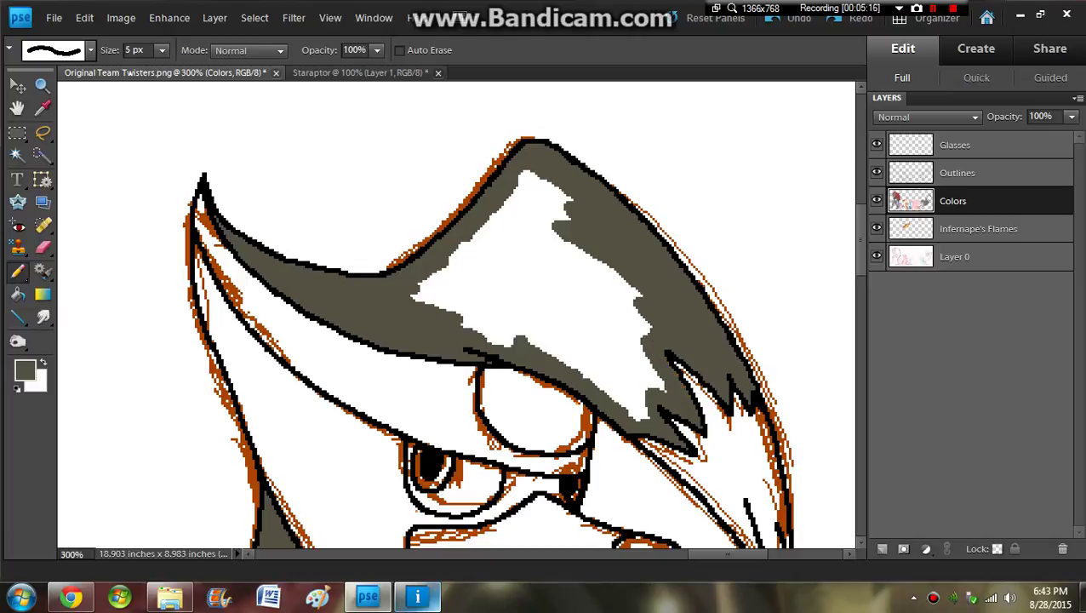
{"action": "key", "text": "k"}
{"action": "left_click", "coordinate": [544, 256]}
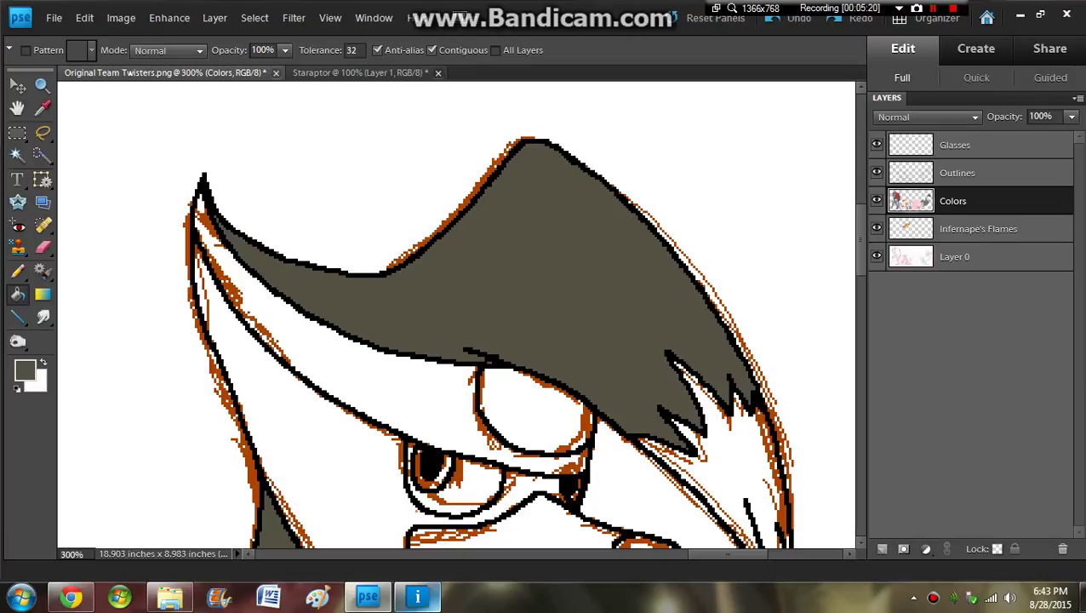
Step: Zoom the drawing out to 100% and sample the taupe of the bird's body as the Pencil color
{"action": "key", "text": "n"}
{"action": "key", "text": "z"}
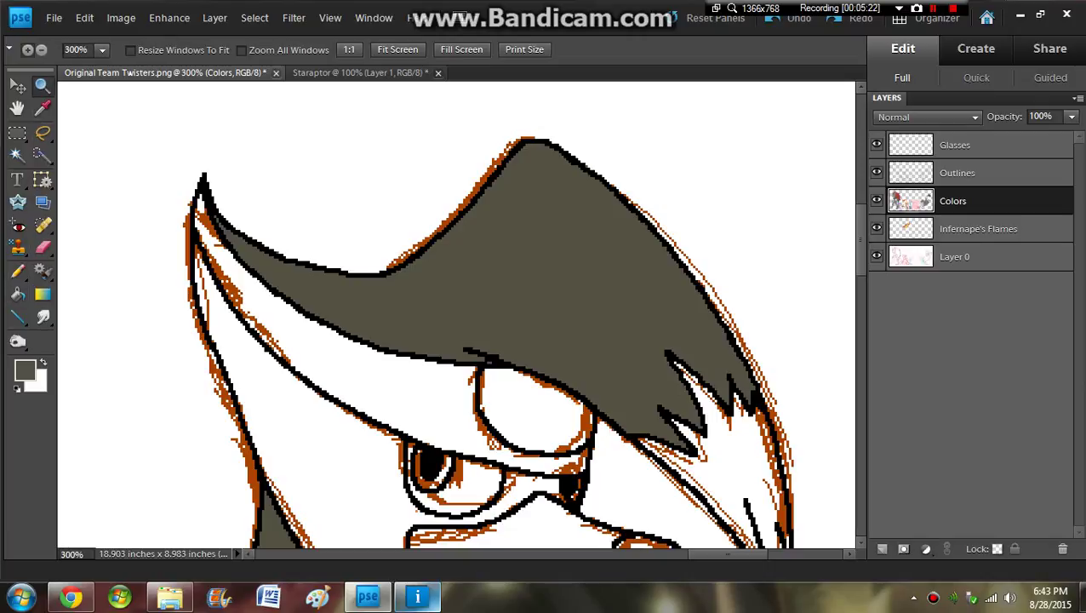
{"action": "left_click", "coordinate": [349, 49]}
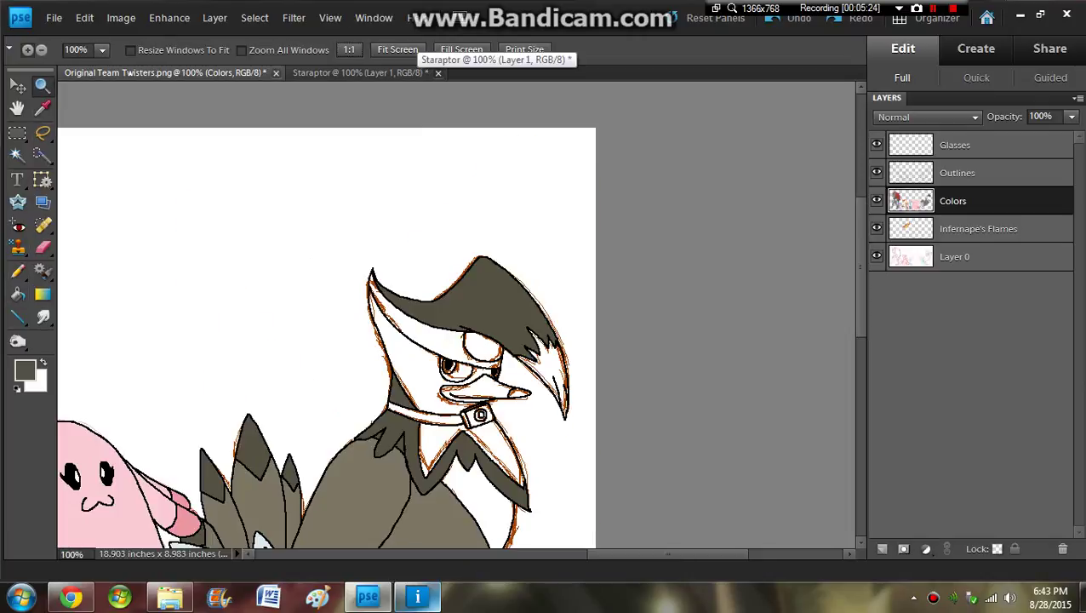
{"action": "scroll", "coordinate": [326, 315], "scroll_direction": "down", "scroll_amount": 5}
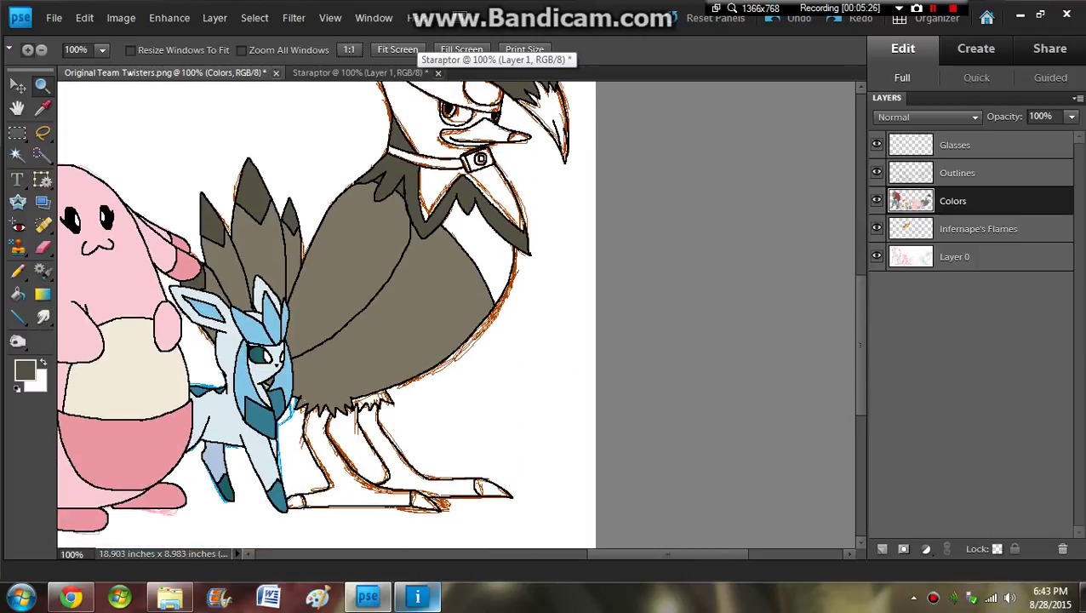
{"action": "key", "text": "n"}
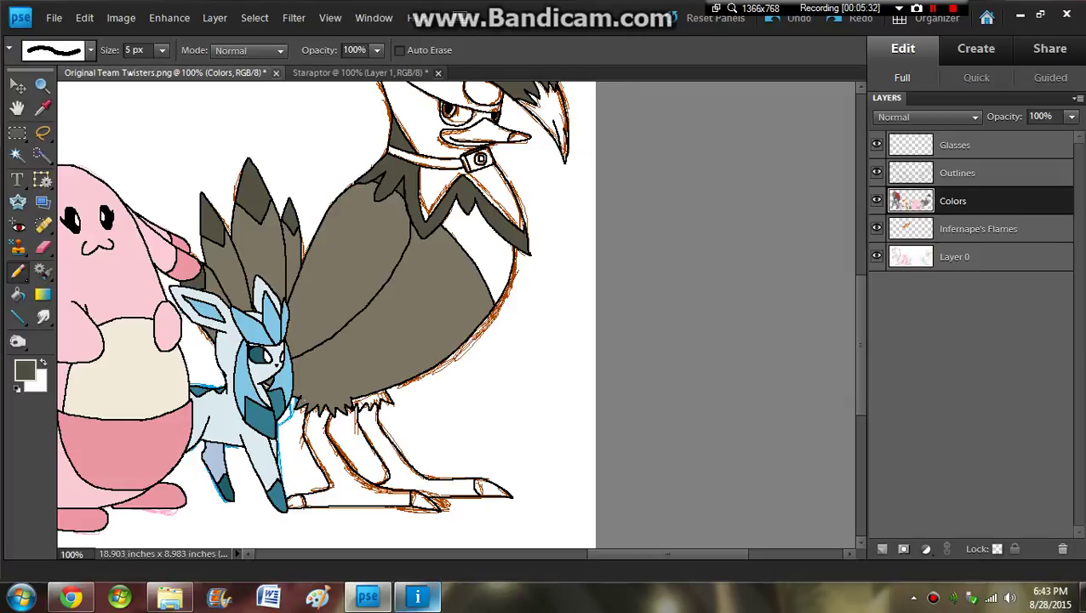
{"action": "key", "text": "i"}
{"action": "key", "text": "n"}
Step: Sample the dark brown from the Staraptor reference and color the jagged feather tuft above the bird's far leg with the Pencil
{"action": "left_click", "coordinate": [359, 73]}
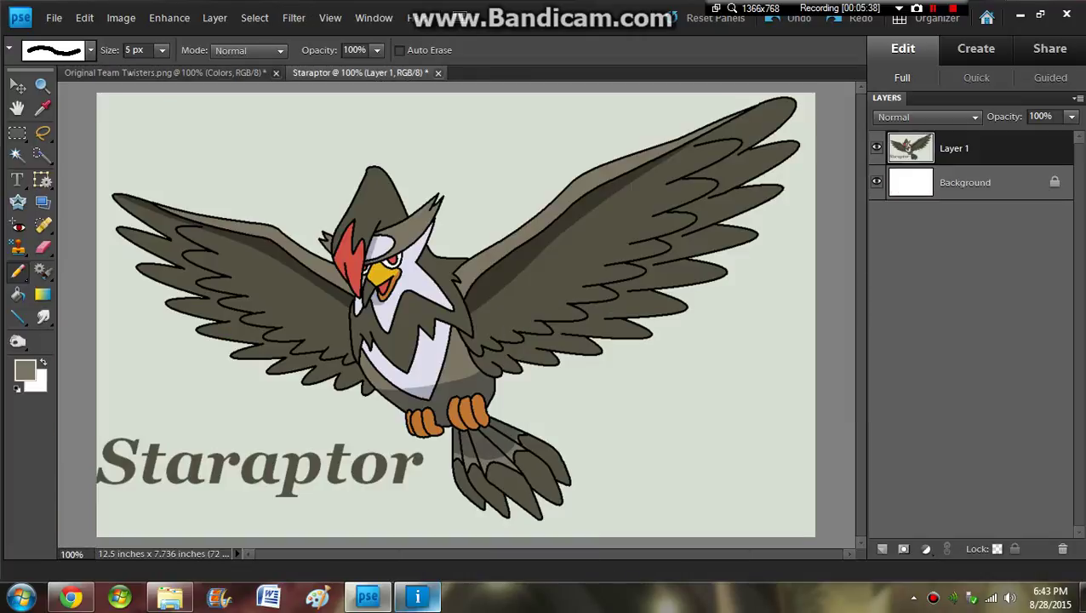
{"action": "key", "text": "i"}
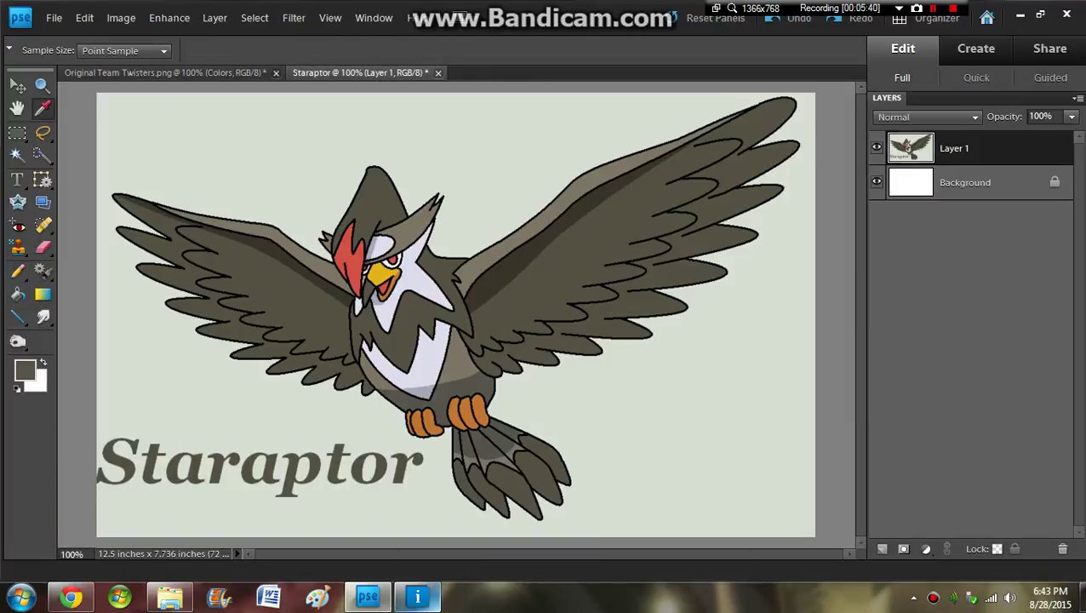
{"action": "key", "text": "ctrl+Tab"}
{"action": "key", "text": "n"}
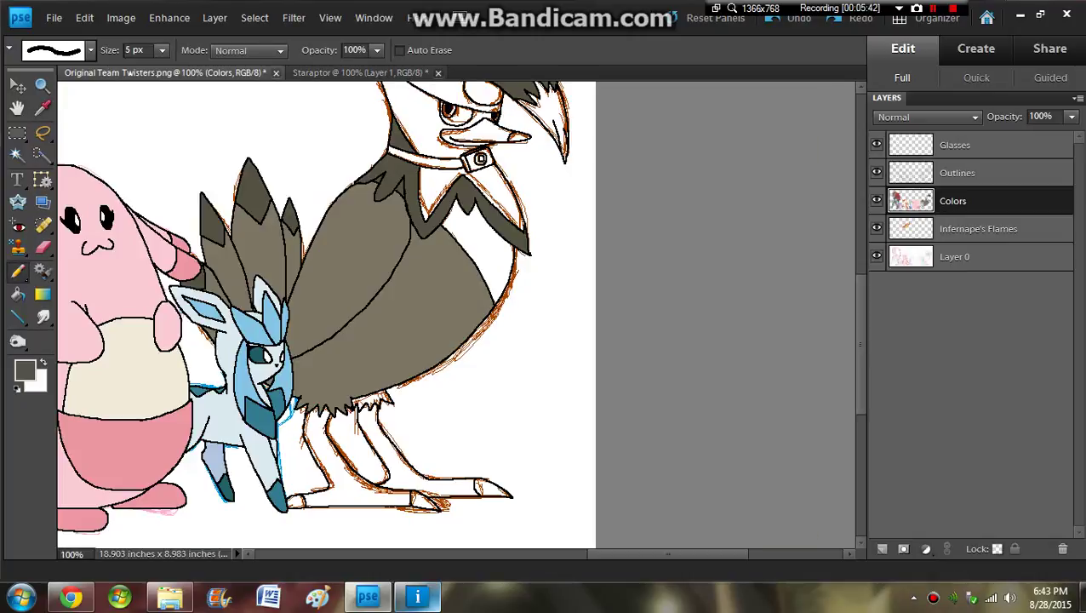
{"action": "left_click_drag", "start_coordinate": [374, 399], "coordinate": [384, 396]}
{"action": "key", "text": "z"}
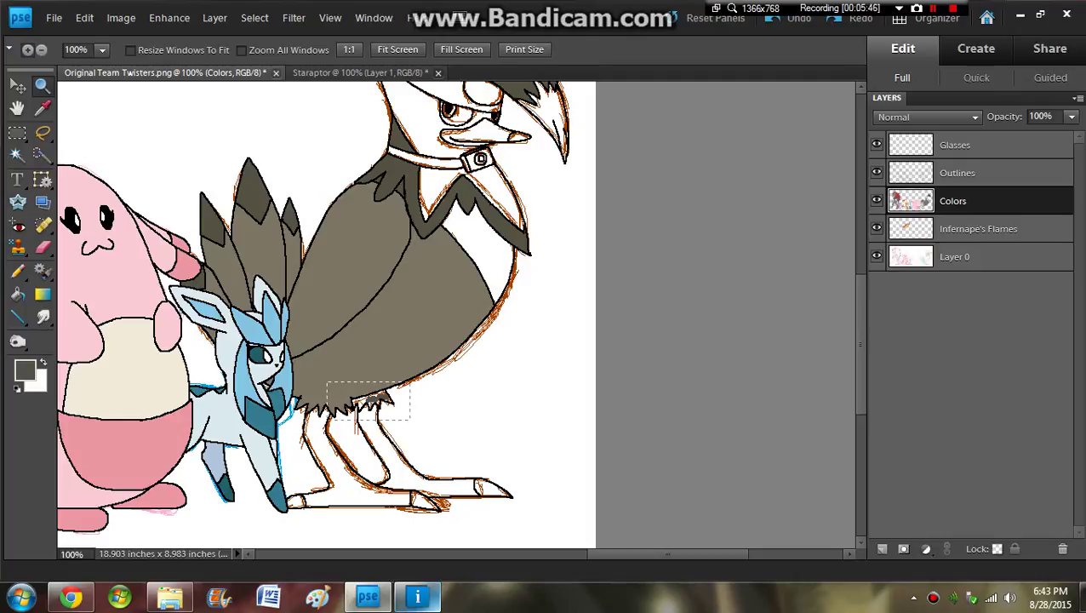
{"action": "left_click_drag", "start_coordinate": [326, 382], "coordinate": [409, 419]}
{"action": "key", "text": "n"}
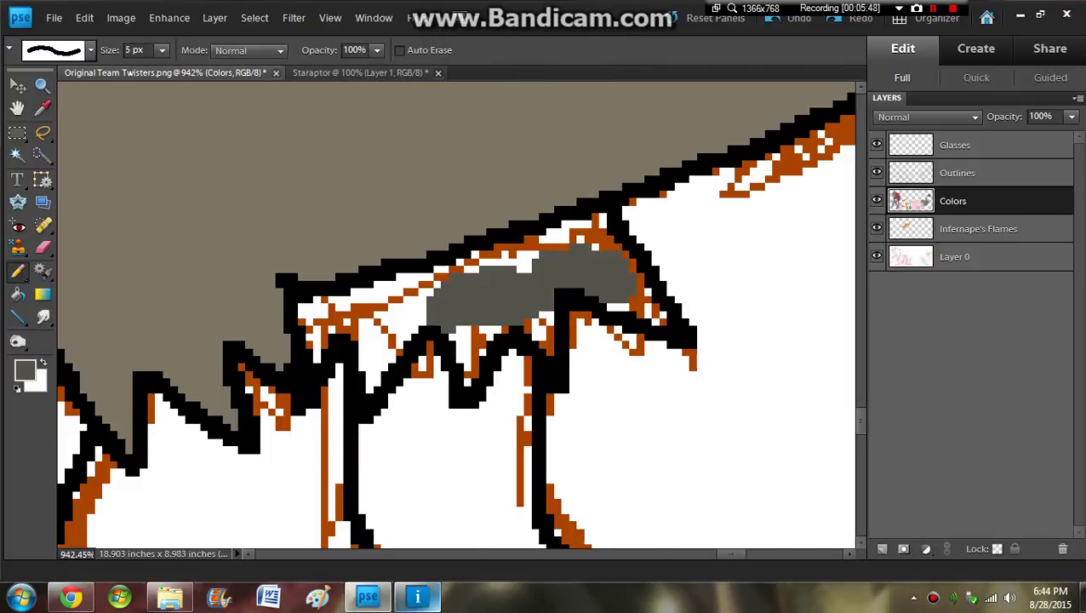
{"action": "mouse_move", "coordinate": [316, 314]}
{"action": "left_mouse_down"}
{"action": "mouse_move", "coordinate": [317, 344]}
{"action": "mouse_move", "coordinate": [369, 346]}
{"action": "mouse_move", "coordinate": [374, 369]}
{"action": "mouse_move", "coordinate": [417, 302]}
{"action": "mouse_move", "coordinate": [476, 361]}
{"action": "mouse_move", "coordinate": [495, 328]}
{"action": "mouse_move", "coordinate": [545, 327]}
{"action": "left_mouse_up"}
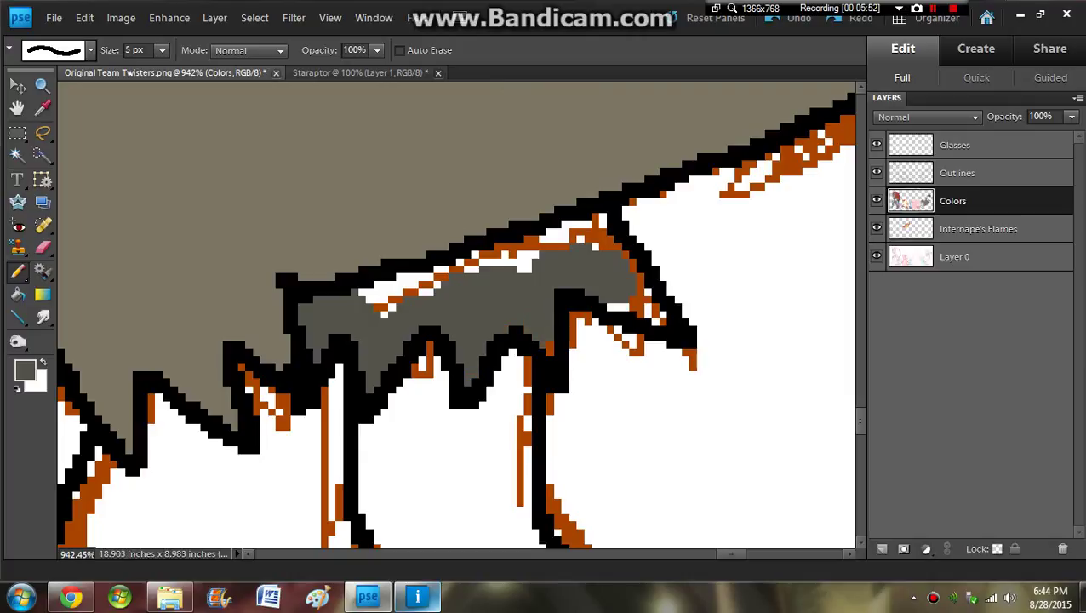
{"action": "left_click", "coordinate": [526, 268]}
{"action": "mouse_move", "coordinate": [606, 307]}
{"action": "left_mouse_down"}
{"action": "mouse_move", "coordinate": [663, 322]}
{"action": "mouse_move", "coordinate": [600, 217]}
{"action": "mouse_move", "coordinate": [368, 294]}
{"action": "left_mouse_up"}
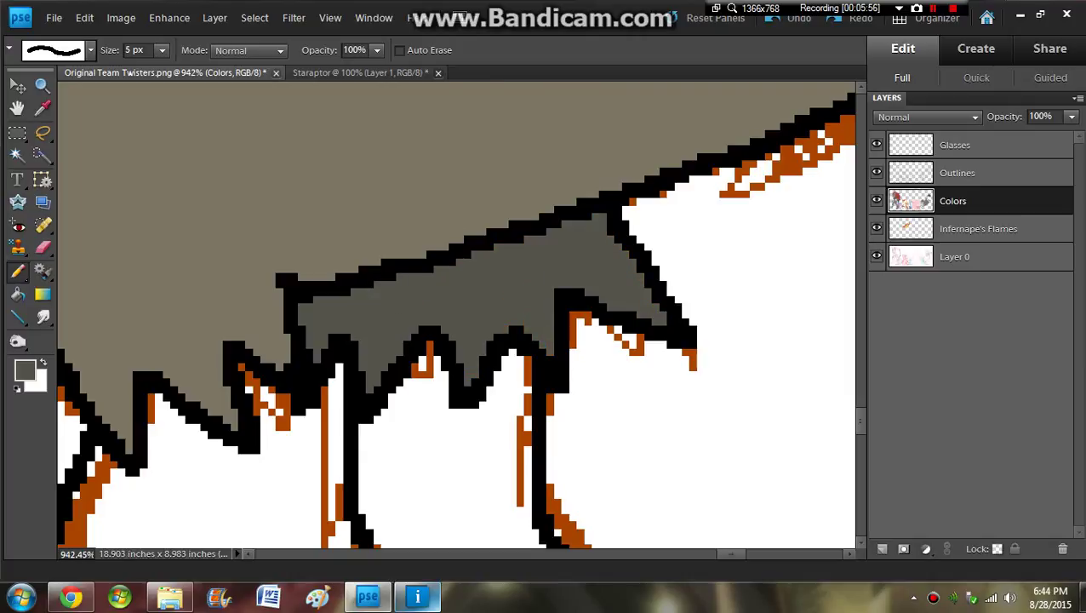
Step: Sample the lighter taupe from the Staraptor reference as the foreground color for the bird's head
{"action": "left_click", "coordinate": [42, 85]}
{"action": "left_click", "coordinate": [349, 51]}
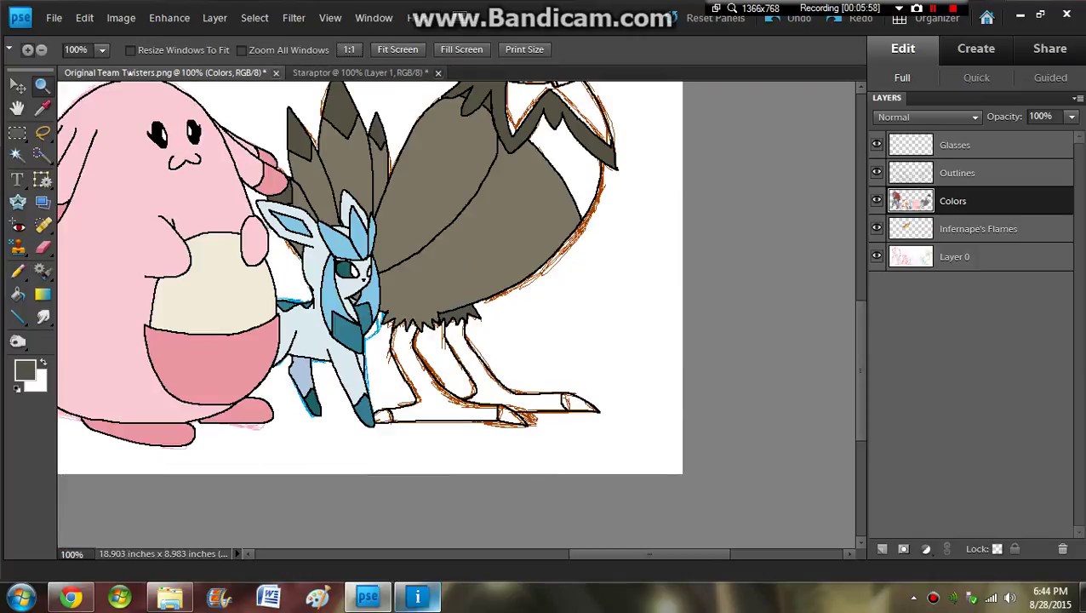
{"action": "left_click_drag", "start_coordinate": [860, 370], "coordinate": [860, 367]}
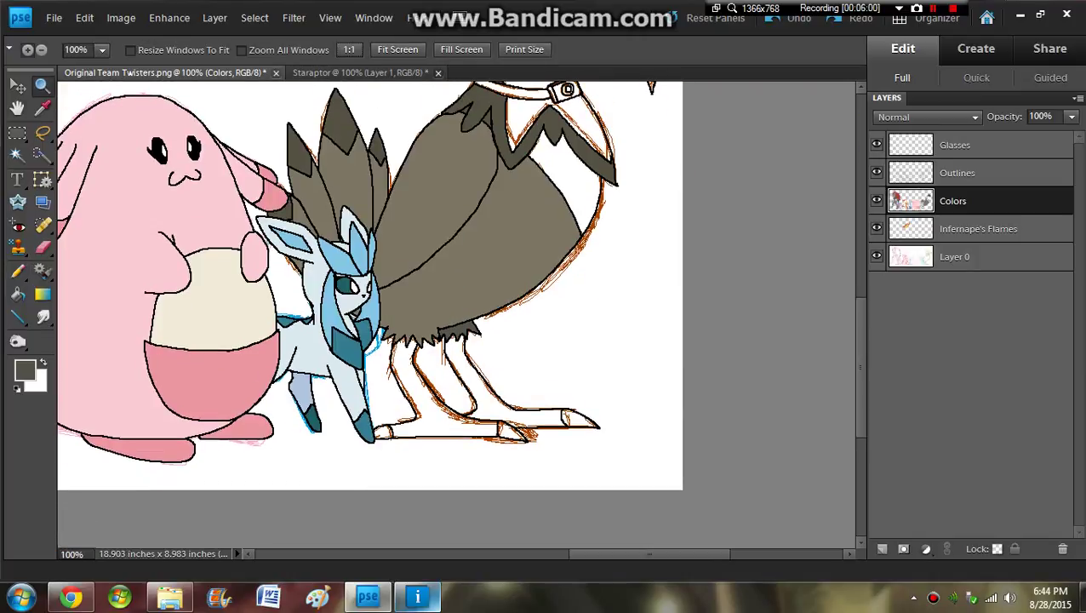
{"action": "scroll", "coordinate": [369, 313], "scroll_direction": "up", "scroll_amount": 5}
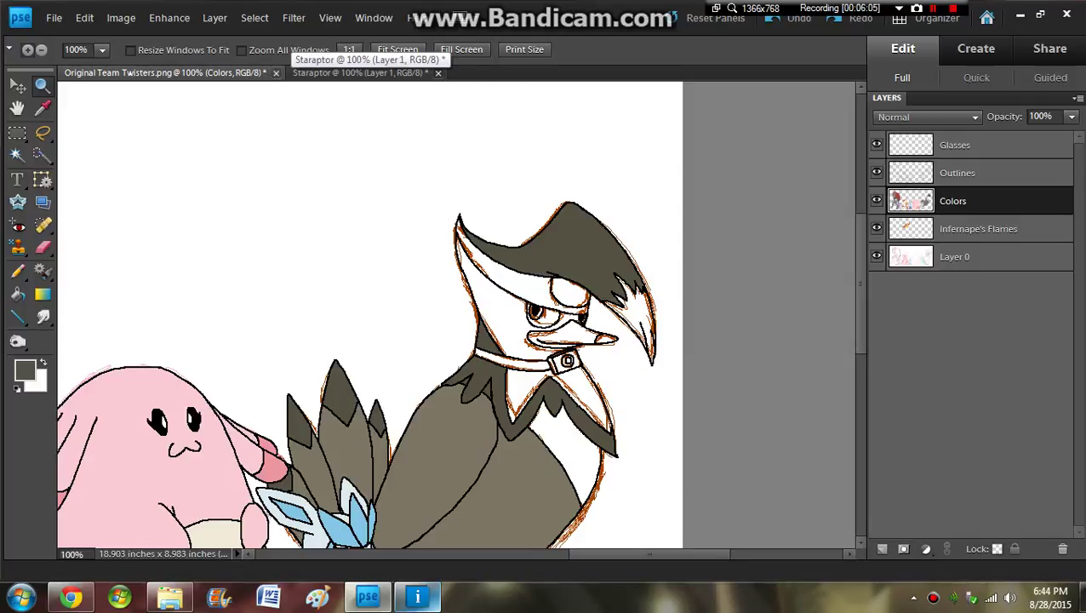
{"action": "left_click", "coordinate": [340, 73]}
{"action": "left_click", "coordinate": [162, 72]}
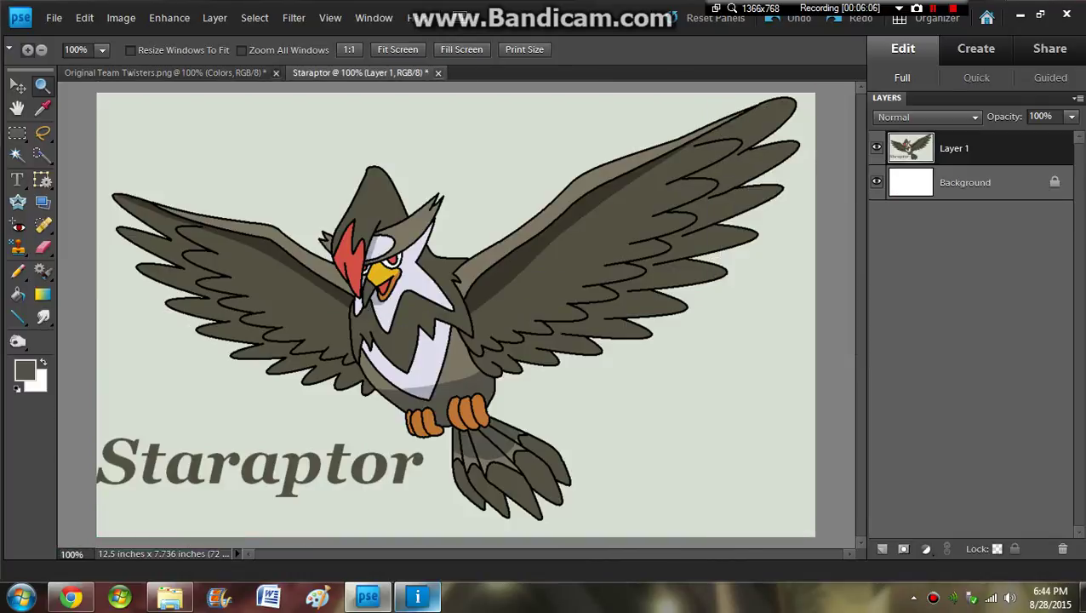
{"action": "key", "text": "i"}
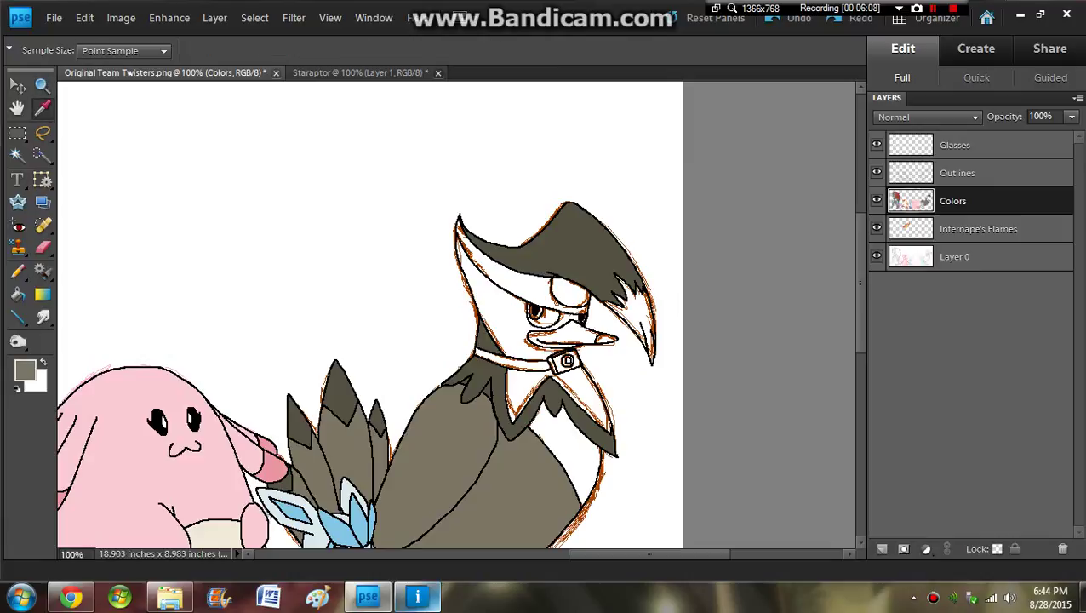
Step: Paint the band beneath the head crest taupe, from its pointed back tip to the brow, around the oval forehead patch
{"action": "key", "text": "z"}
{"action": "left_click_drag", "start_coordinate": [633, 332], "coordinate": [428, 191]}
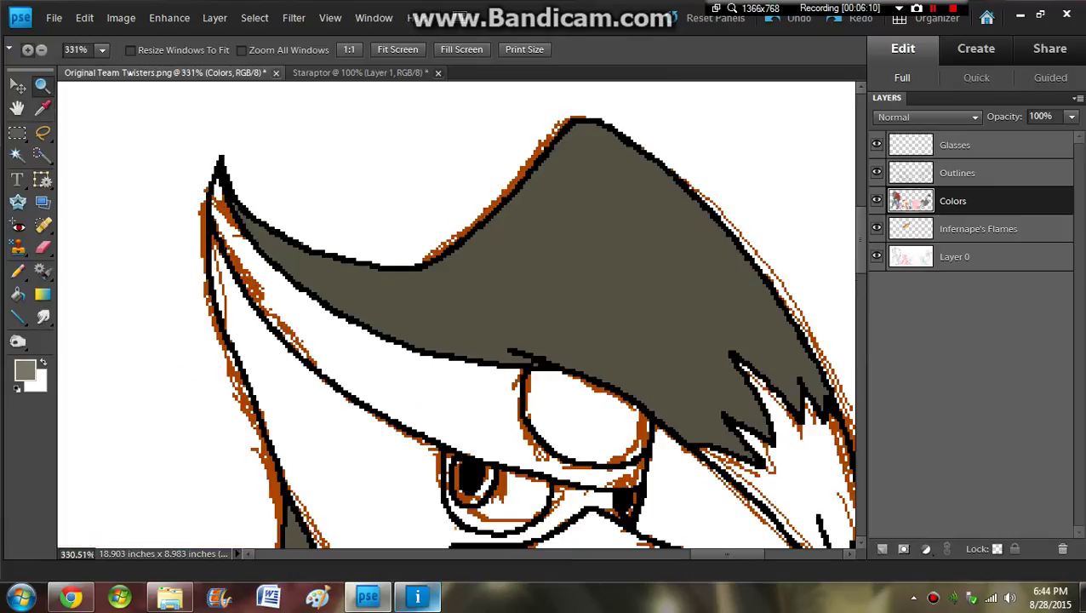
{"action": "key", "text": "n"}
{"action": "left_click_drag", "start_coordinate": [215, 194], "coordinate": [235, 247]}
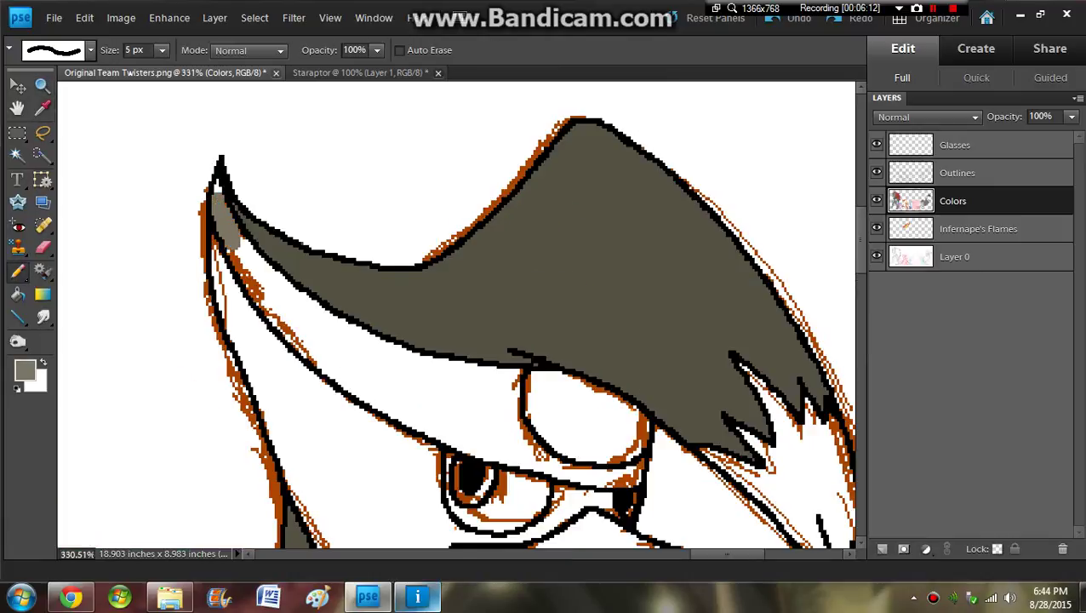
{"action": "left_click_drag", "start_coordinate": [213, 190], "coordinate": [218, 183]}
{"action": "mouse_move", "coordinate": [232, 245]}
{"action": "left_mouse_down"}
{"action": "mouse_move", "coordinate": [329, 372]}
{"action": "mouse_move", "coordinate": [252, 257]}
{"action": "mouse_move", "coordinate": [344, 337]}
{"action": "left_mouse_up"}
{"action": "mouse_move", "coordinate": [286, 281]}
{"action": "left_mouse_down"}
{"action": "mouse_move", "coordinate": [363, 337]}
{"action": "mouse_move", "coordinate": [421, 422]}
{"action": "mouse_move", "coordinate": [511, 463]}
{"action": "mouse_move", "coordinate": [640, 482]}
{"action": "left_mouse_up"}
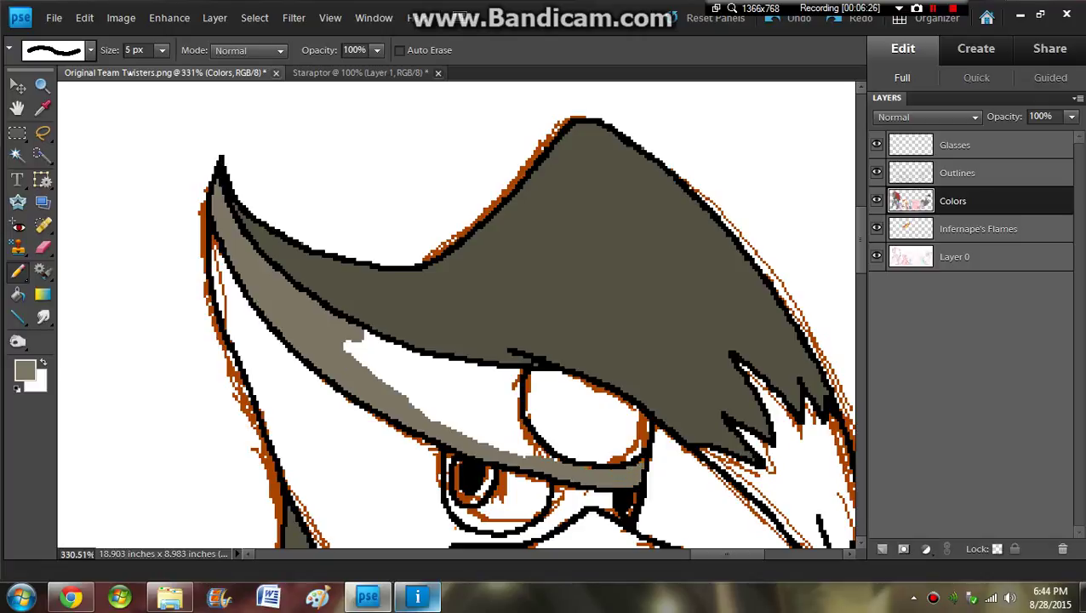
{"action": "mouse_move", "coordinate": [553, 460]}
{"action": "left_mouse_down"}
{"action": "mouse_move", "coordinate": [501, 399]}
{"action": "mouse_move", "coordinate": [514, 371]}
{"action": "mouse_move", "coordinate": [487, 375]}
{"action": "mouse_move", "coordinate": [353, 339]}
{"action": "mouse_move", "coordinate": [441, 409]}
{"action": "mouse_move", "coordinate": [522, 446]}
{"action": "mouse_move", "coordinate": [419, 385]}
{"action": "mouse_move", "coordinate": [497, 409]}
{"action": "left_mouse_up"}
{"action": "mouse_move", "coordinate": [497, 409]}
{"action": "left_mouse_down"}
{"action": "mouse_move", "coordinate": [393, 359]}
{"action": "mouse_move", "coordinate": [504, 388]}
{"action": "mouse_move", "coordinate": [460, 362]}
{"action": "left_mouse_up"}
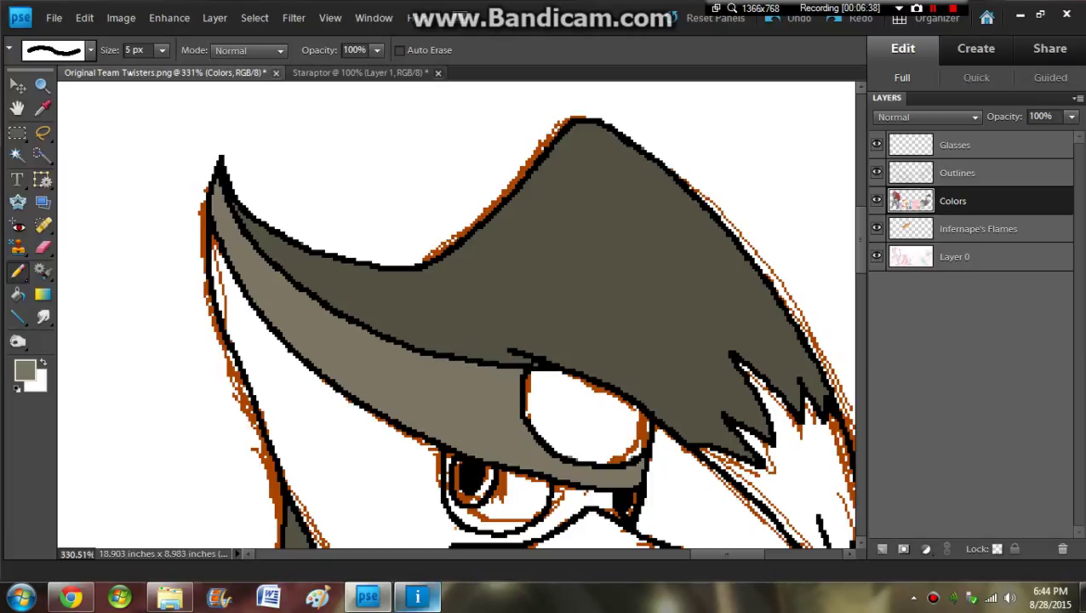
Step: Sample the red from the Staraptor reference and paint the irises of both of the bird's eyes
{"action": "key", "text": "ctrl+Tab"}
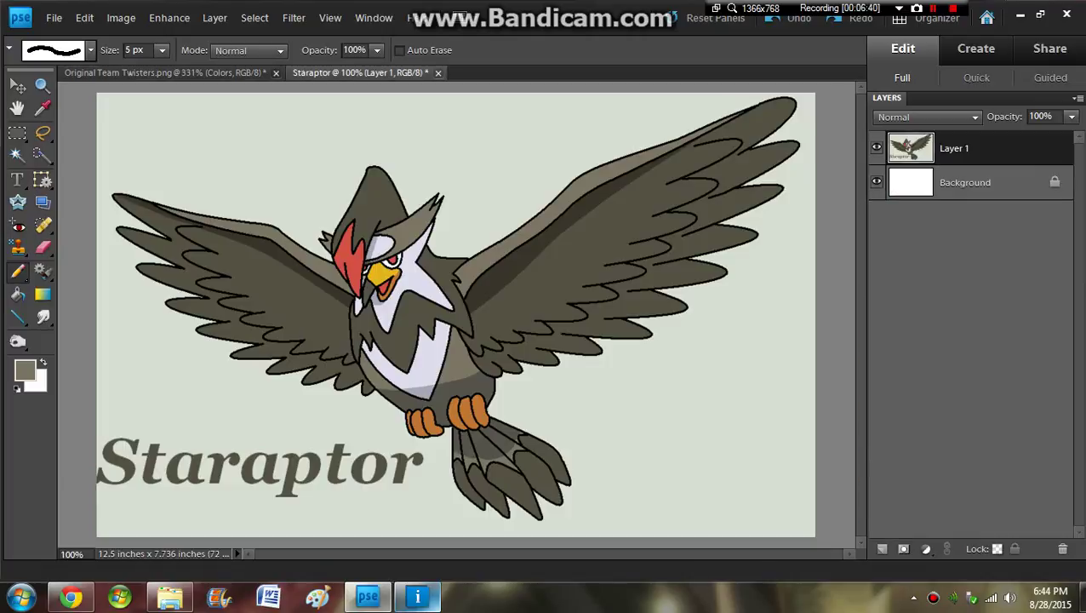
{"action": "key", "text": "i"}
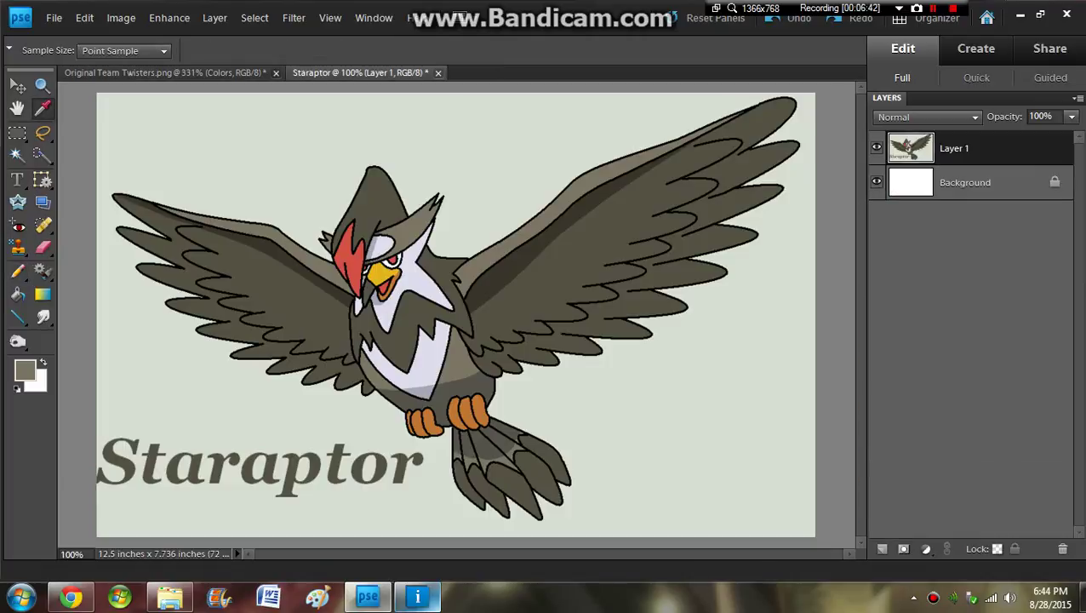
{"action": "key", "text": "ctrl+Tab"}
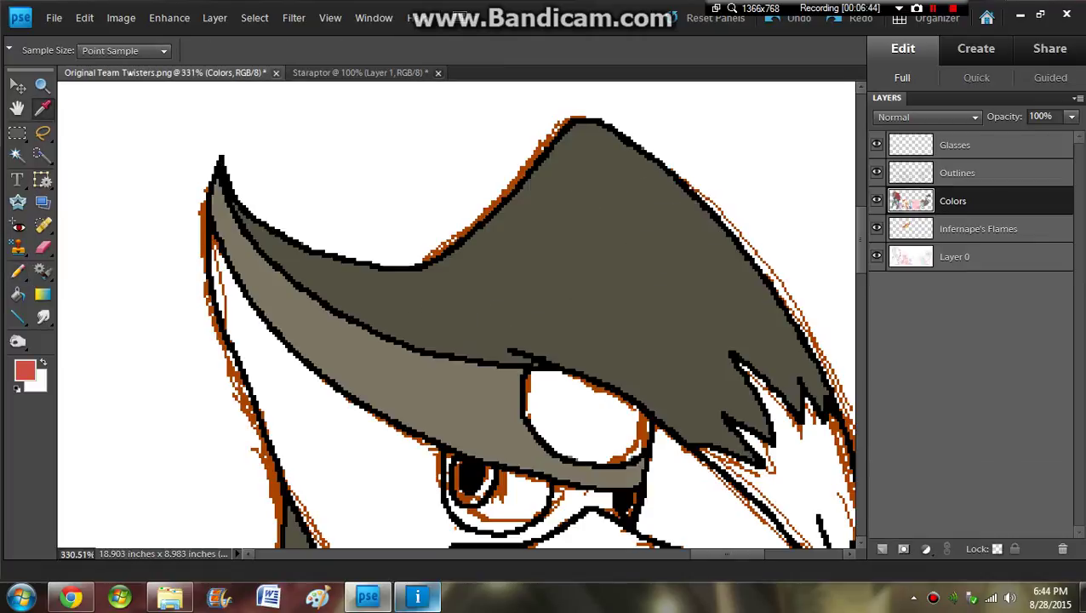
{"action": "key", "text": "n"}
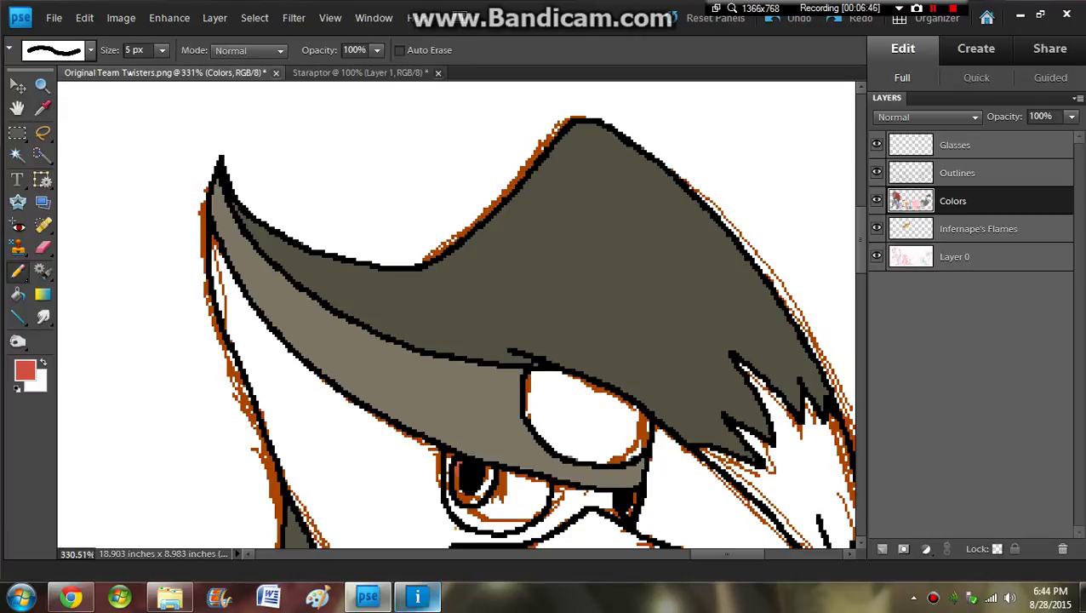
{"action": "mouse_move", "coordinate": [457, 473]}
{"action": "left_mouse_down"}
{"action": "mouse_move", "coordinate": [480, 497]}
{"action": "mouse_move", "coordinate": [489, 465]}
{"action": "left_mouse_up"}
{"action": "left_click_drag", "start_coordinate": [631, 500], "coordinate": [628, 511]}
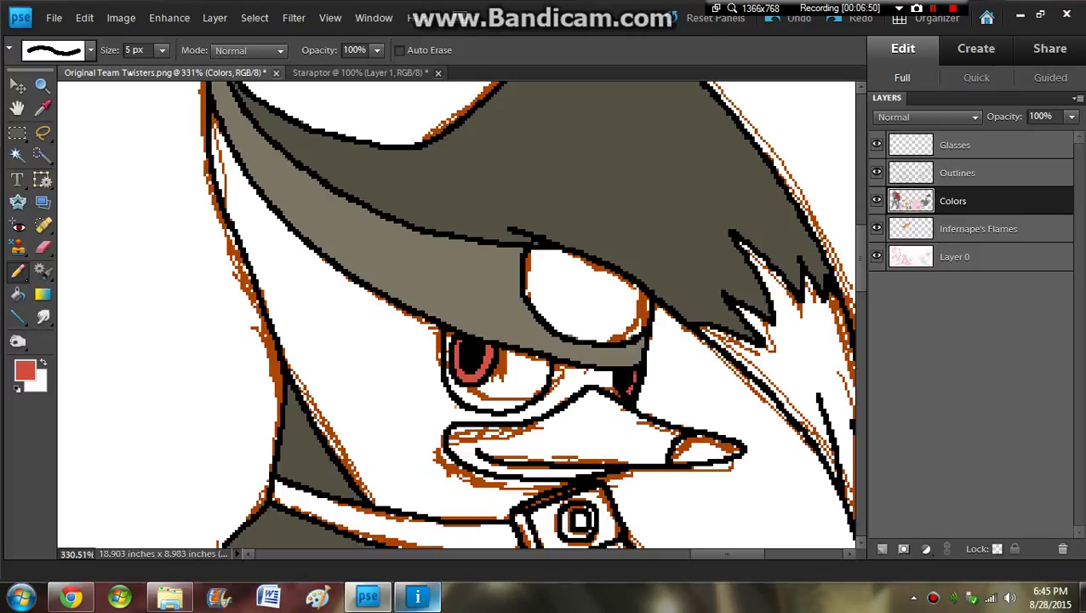
Step: Paint the white of the bird's near eye with Layer 0 temporarily hidden, and show that layer again
{"action": "left_click", "coordinate": [876, 256]}
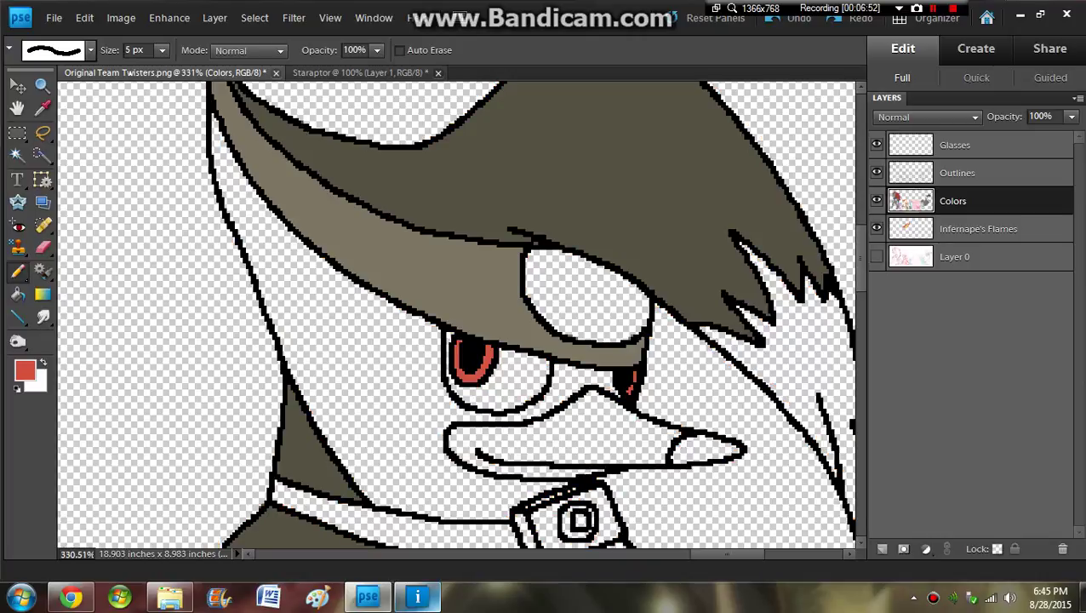
{"action": "key", "text": "x"}
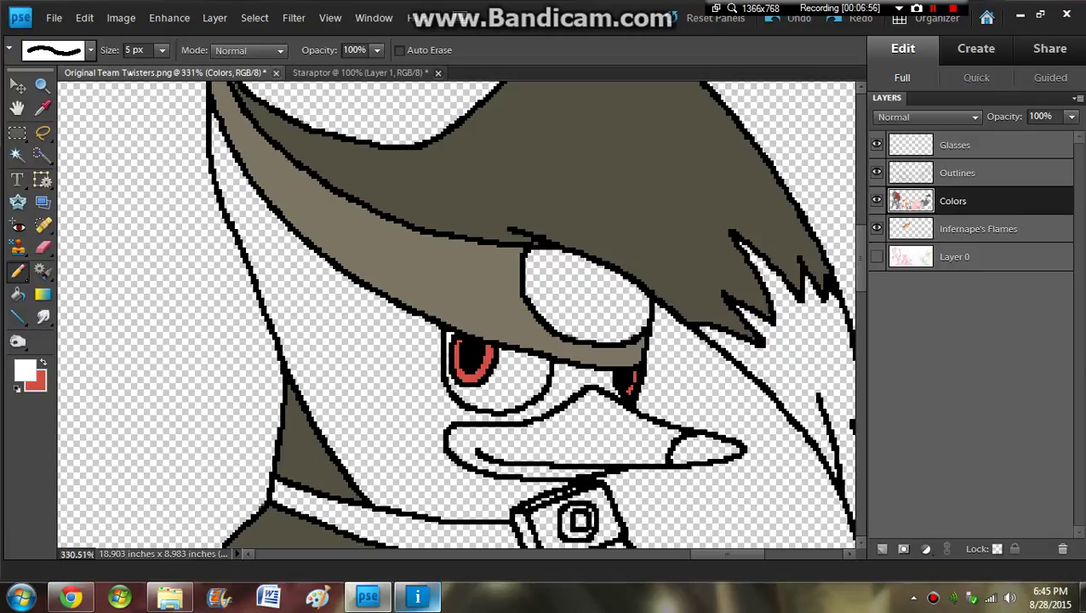
{"action": "mouse_move", "coordinate": [451, 372]}
{"action": "left_mouse_down"}
{"action": "mouse_move", "coordinate": [454, 388]}
{"action": "mouse_move", "coordinate": [500, 403]}
{"action": "mouse_move", "coordinate": [538, 384]}
{"action": "mouse_move", "coordinate": [540, 364]}
{"action": "mouse_move", "coordinate": [513, 358]}
{"action": "mouse_move", "coordinate": [484, 389]}
{"action": "mouse_move", "coordinate": [524, 377]}
{"action": "left_mouse_up"}
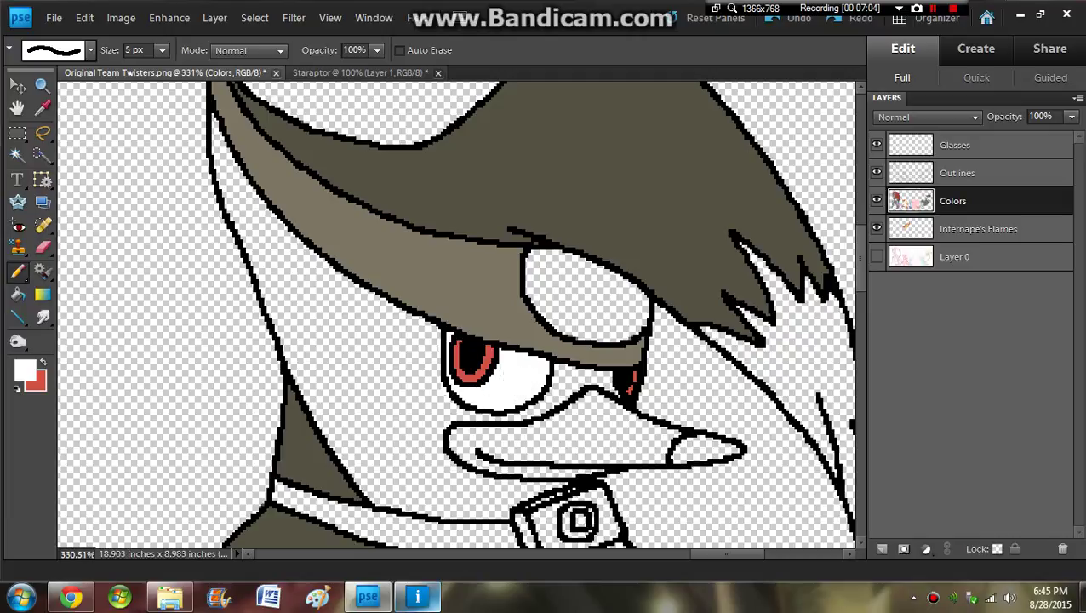
{"action": "left_click", "coordinate": [876, 256]}
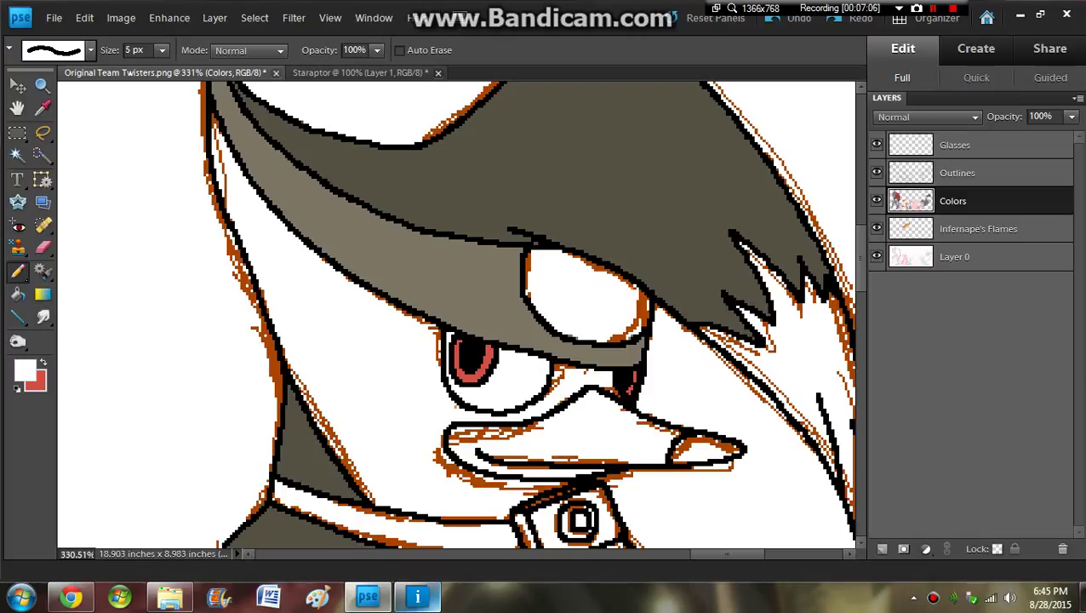
Step: Sample the pale lavender from the Staraptor's face and paint the back part of the bird's face along its outline
{"action": "left_click", "coordinate": [360, 74]}
{"action": "left_click", "coordinate": [43, 108]}
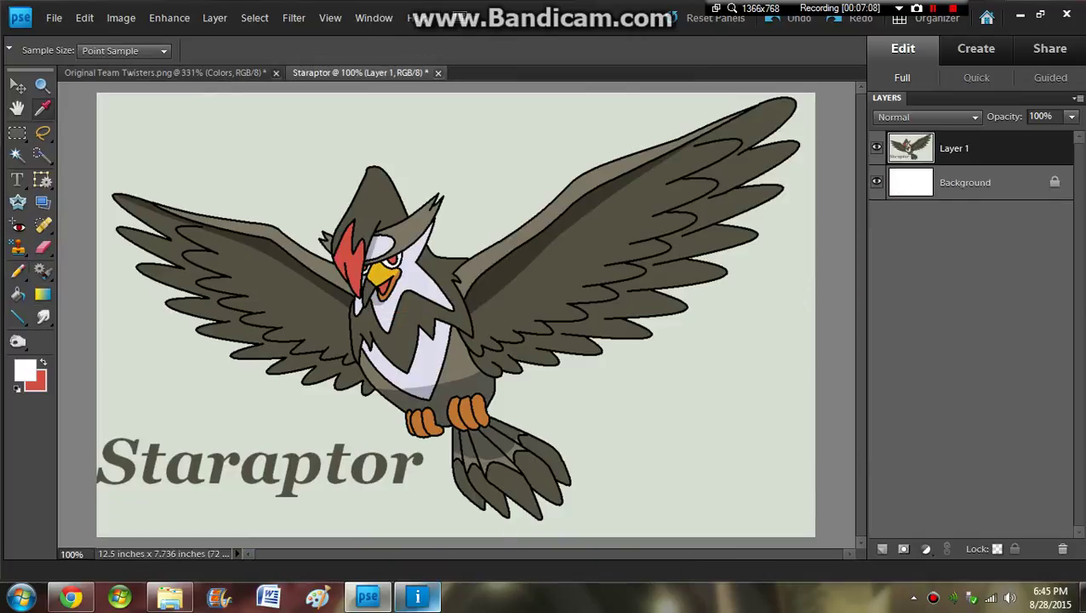
{"action": "key", "text": "x"}
{"action": "left_click", "coordinate": [414, 275]}
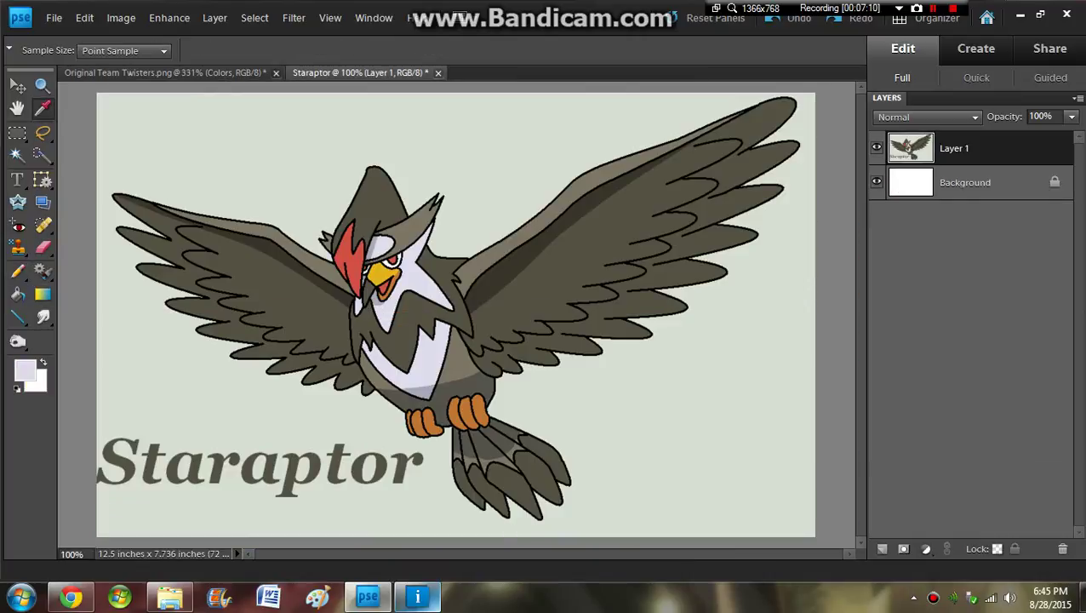
{"action": "key", "text": "ctrl+Tab"}
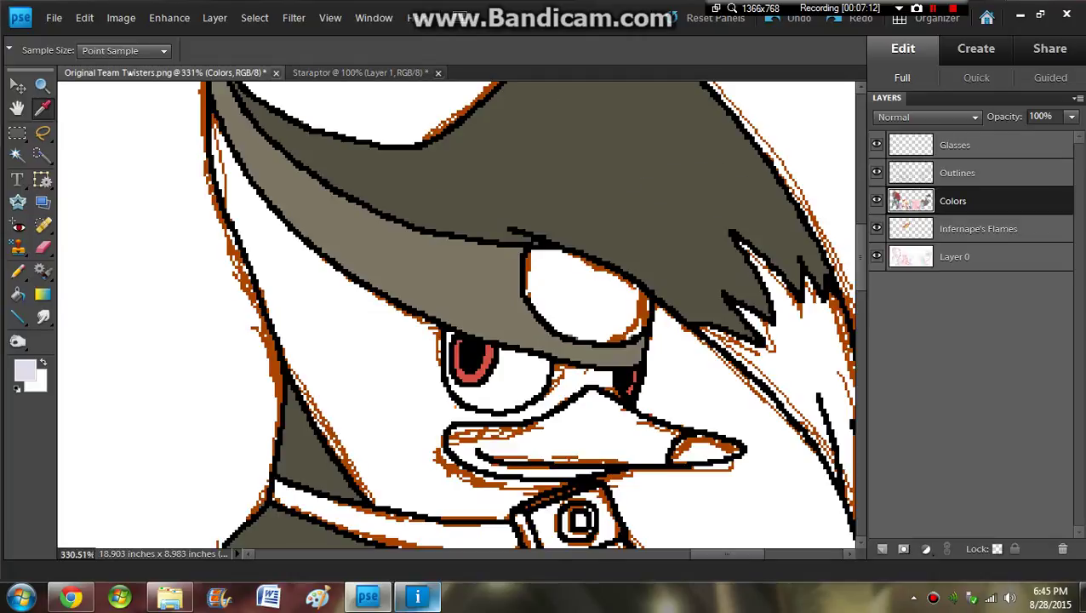
{"action": "key", "text": "n"}
{"action": "mouse_move", "coordinate": [245, 225]}
{"action": "left_mouse_down"}
{"action": "mouse_move", "coordinate": [303, 272]}
{"action": "mouse_move", "coordinate": [227, 168]}
{"action": "mouse_move", "coordinate": [231, 209]}
{"action": "left_mouse_up"}
{"action": "mouse_move", "coordinate": [251, 247]}
{"action": "left_mouse_down"}
{"action": "mouse_move", "coordinate": [304, 379]}
{"action": "mouse_move", "coordinate": [361, 471]}
{"action": "mouse_move", "coordinate": [326, 388]}
{"action": "mouse_move", "coordinate": [371, 450]}
{"action": "left_mouse_up"}
{"action": "mouse_move", "coordinate": [315, 307]}
{"action": "left_mouse_down"}
{"action": "mouse_move", "coordinate": [357, 417]}
{"action": "mouse_move", "coordinate": [323, 289]}
{"action": "mouse_move", "coordinate": [357, 281]}
{"action": "mouse_move", "coordinate": [306, 249]}
{"action": "left_mouse_up"}
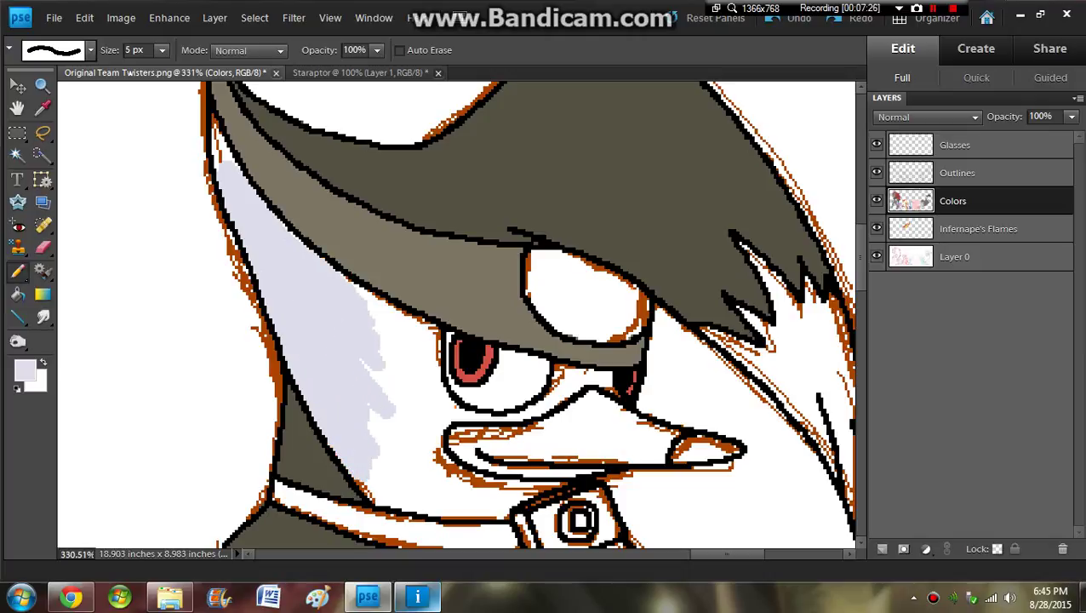
{"action": "mouse_move", "coordinate": [226, 169]}
{"action": "left_mouse_down"}
{"action": "mouse_move", "coordinate": [216, 142]}
{"action": "mouse_move", "coordinate": [231, 158]}
{"action": "left_mouse_up"}
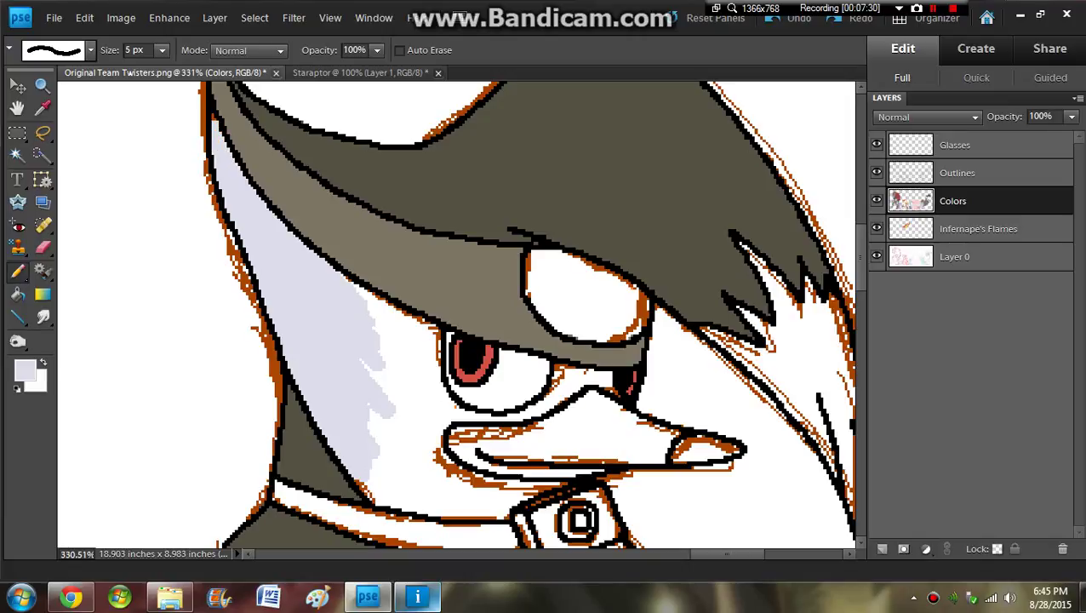
Step: Color the oval forehead patch lavender, edge the face around the eye, beak and collar, and fill the remaining cheek area
{"action": "mouse_move", "coordinate": [528, 251]}
{"action": "left_mouse_down"}
{"action": "mouse_move", "coordinate": [624, 281]}
{"action": "mouse_move", "coordinate": [645, 302]}
{"action": "mouse_move", "coordinate": [636, 331]}
{"action": "mouse_move", "coordinate": [560, 327]}
{"action": "mouse_move", "coordinate": [536, 307]}
{"action": "mouse_move", "coordinate": [533, 262]}
{"action": "mouse_move", "coordinate": [542, 291]}
{"action": "mouse_move", "coordinate": [582, 318]}
{"action": "mouse_move", "coordinate": [561, 271]}
{"action": "mouse_move", "coordinate": [619, 298]}
{"action": "mouse_move", "coordinate": [609, 287]}
{"action": "left_mouse_up"}
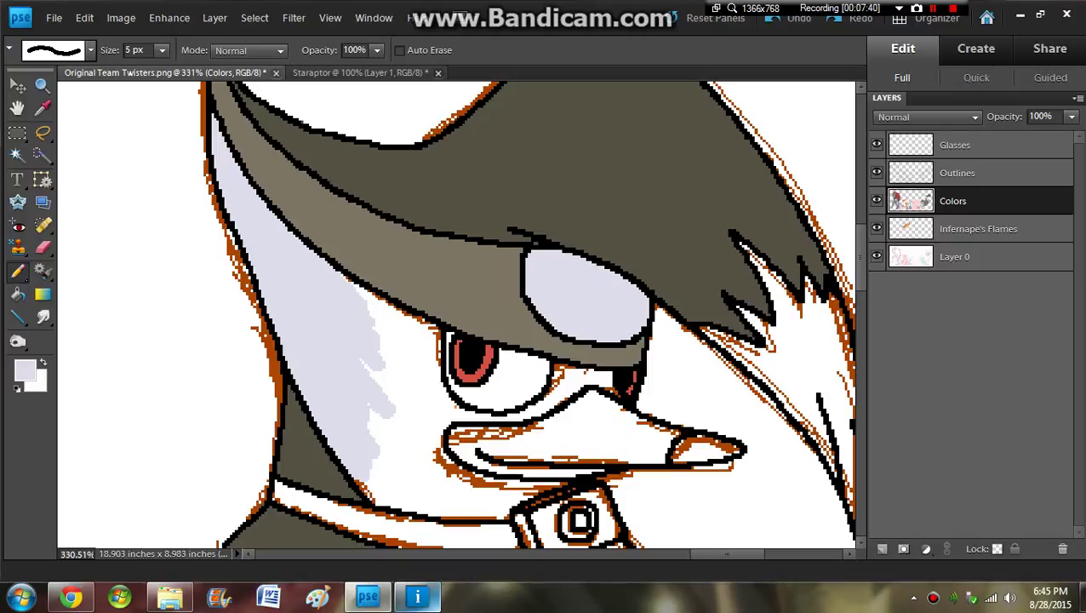
{"action": "mouse_move", "coordinate": [610, 402]}
{"action": "left_mouse_down"}
{"action": "mouse_move", "coordinate": [601, 374]}
{"action": "mouse_move", "coordinate": [555, 375]}
{"action": "mouse_move", "coordinate": [562, 398]}
{"action": "mouse_move", "coordinate": [473, 417]}
{"action": "mouse_move", "coordinate": [442, 402]}
{"action": "mouse_move", "coordinate": [427, 328]}
{"action": "mouse_move", "coordinate": [360, 287]}
{"action": "left_mouse_up"}
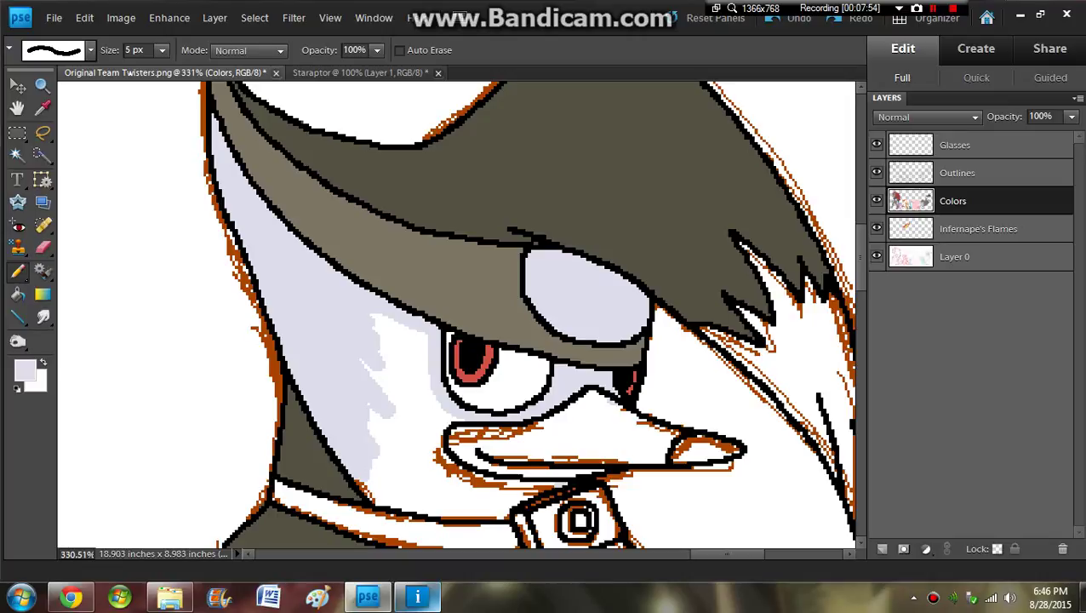
{"action": "mouse_move", "coordinate": [555, 484]}
{"action": "left_mouse_down"}
{"action": "mouse_move", "coordinate": [515, 494]}
{"action": "mouse_move", "coordinate": [502, 514]}
{"action": "mouse_move", "coordinate": [386, 500]}
{"action": "left_mouse_up"}
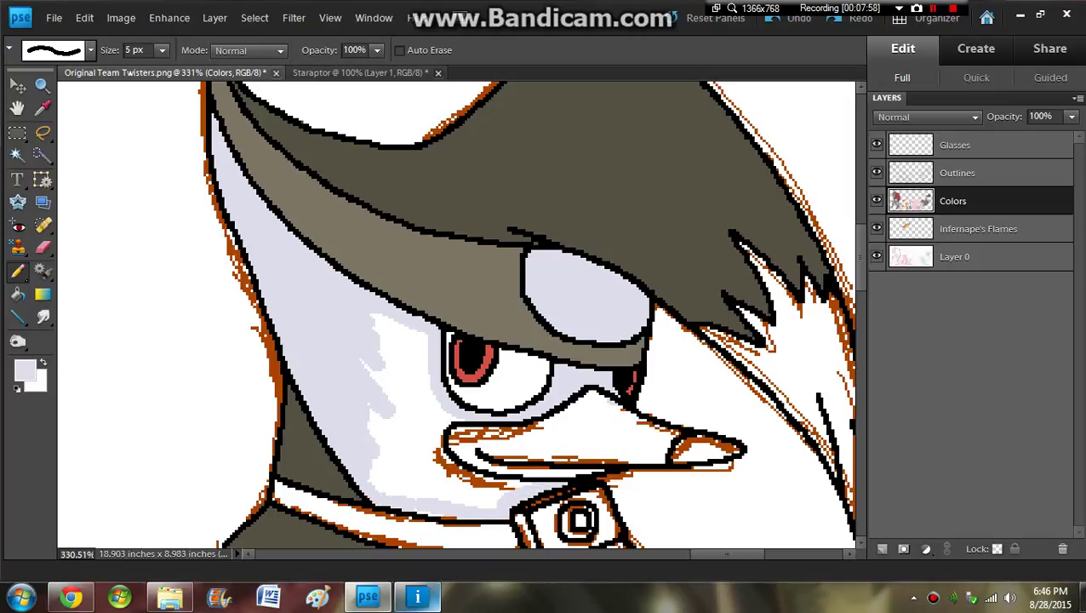
{"action": "mouse_move", "coordinate": [519, 484]}
{"action": "left_mouse_down"}
{"action": "mouse_move", "coordinate": [435, 458]}
{"action": "mouse_move", "coordinate": [433, 425]}
{"action": "mouse_move", "coordinate": [455, 414]}
{"action": "left_mouse_up"}
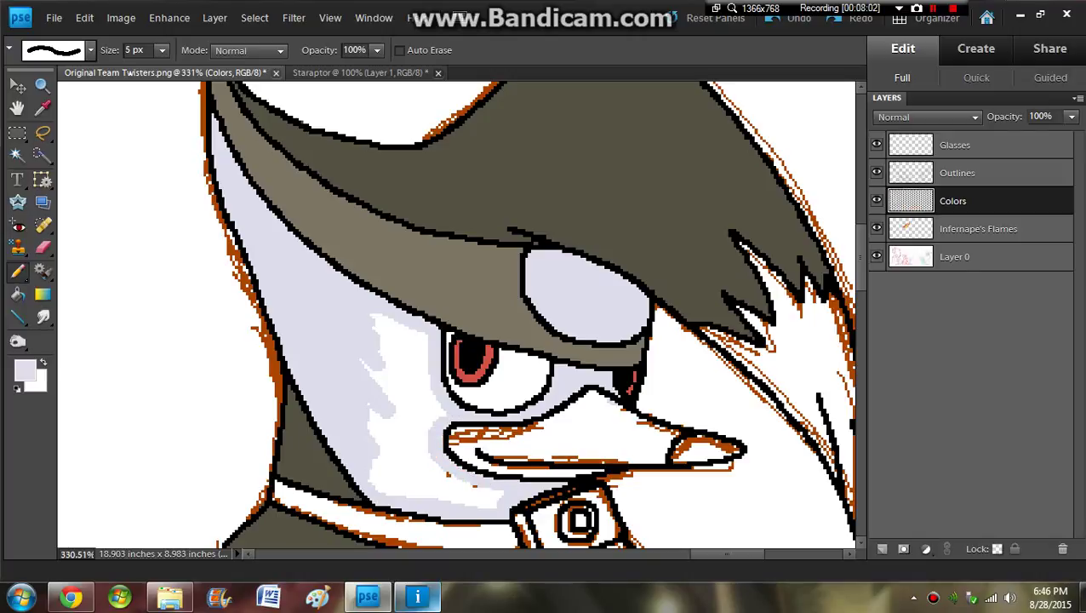
{"action": "key", "text": "k"}
{"action": "left_click", "coordinate": [368, 403]}
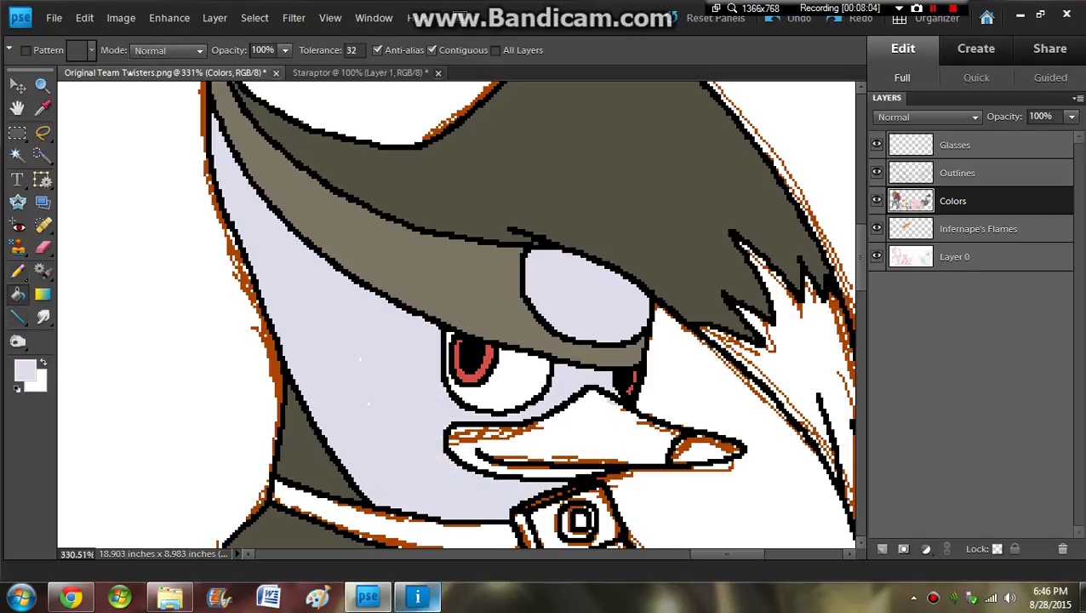
Step: Swap the painting color to white and dab a test spot on the bird's lavender cheek with the Pencil
{"action": "key", "text": "n"}
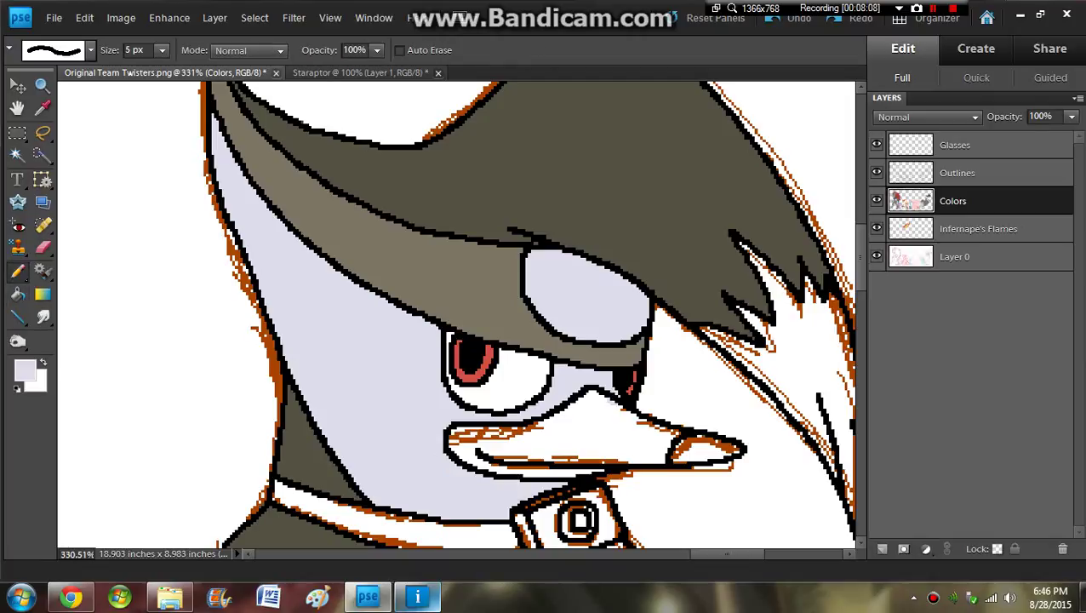
{"action": "scroll", "coordinate": [457, 315], "scroll_direction": "down", "scroll_amount": 3}
{"action": "scroll", "coordinate": [457, 315], "scroll_direction": "up", "scroll_amount": 1}
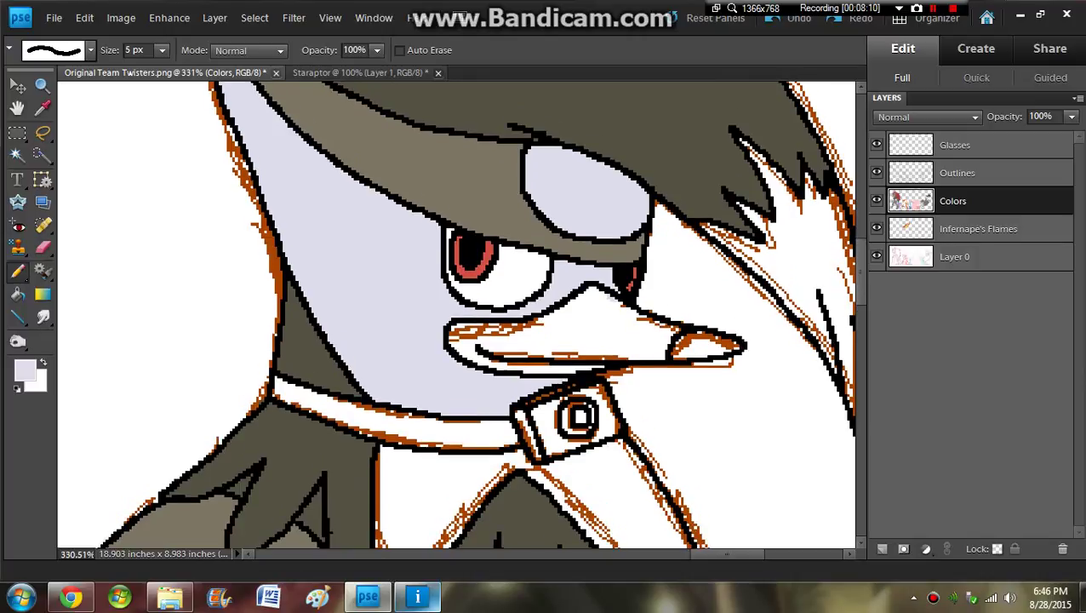
{"action": "key", "text": "x"}
{"action": "left_click", "coordinate": [312, 225]}
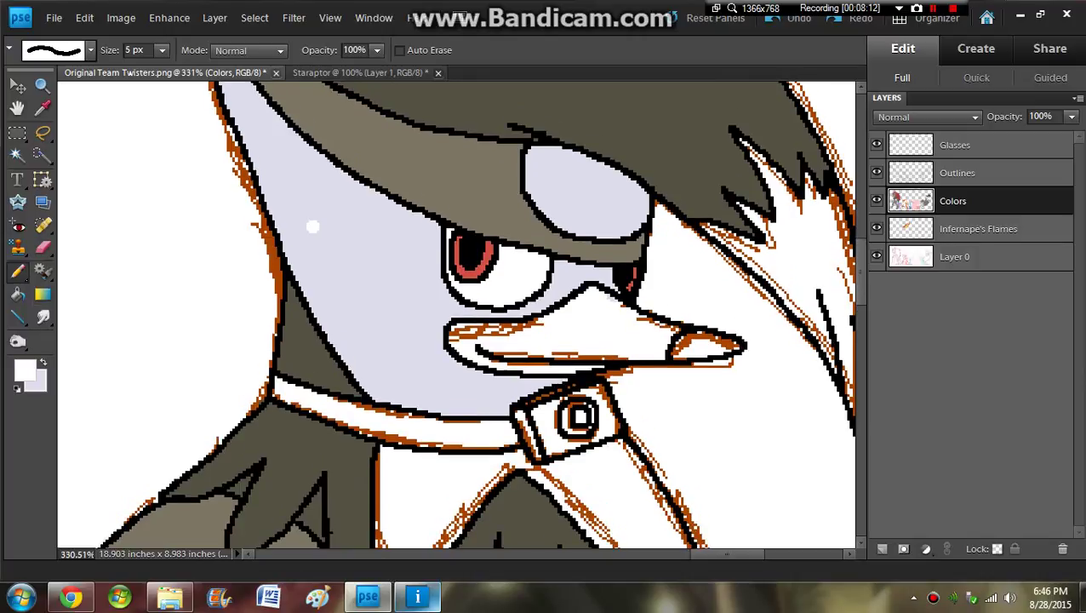
Step: Try filling the whole lavender cheek area with white and undo that fill
{"action": "key", "text": "k"}
{"action": "left_click", "coordinate": [313, 225]}
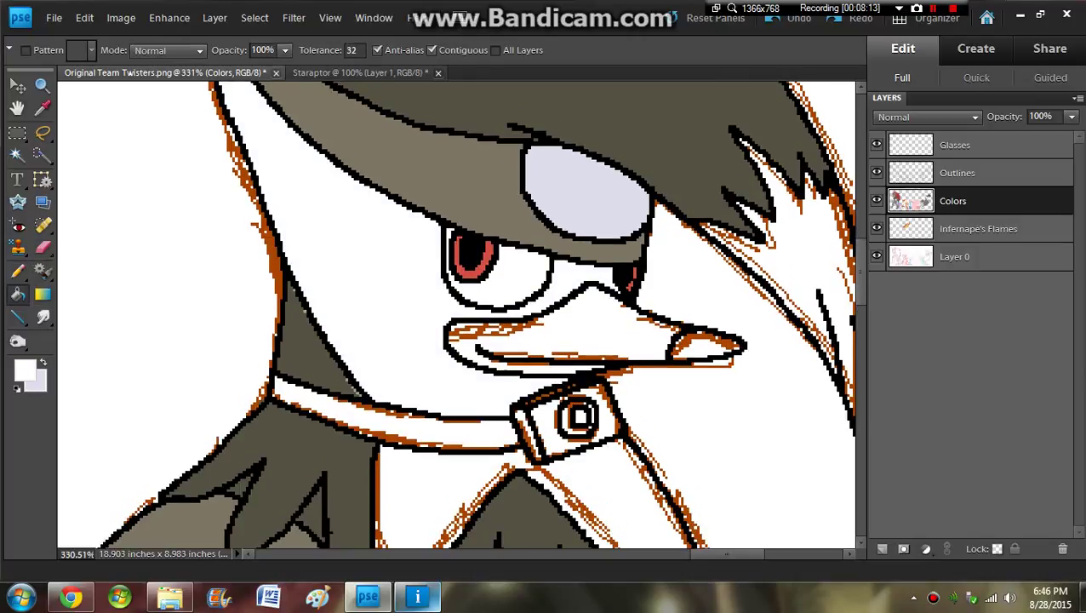
{"action": "key", "text": "ctrl+z"}
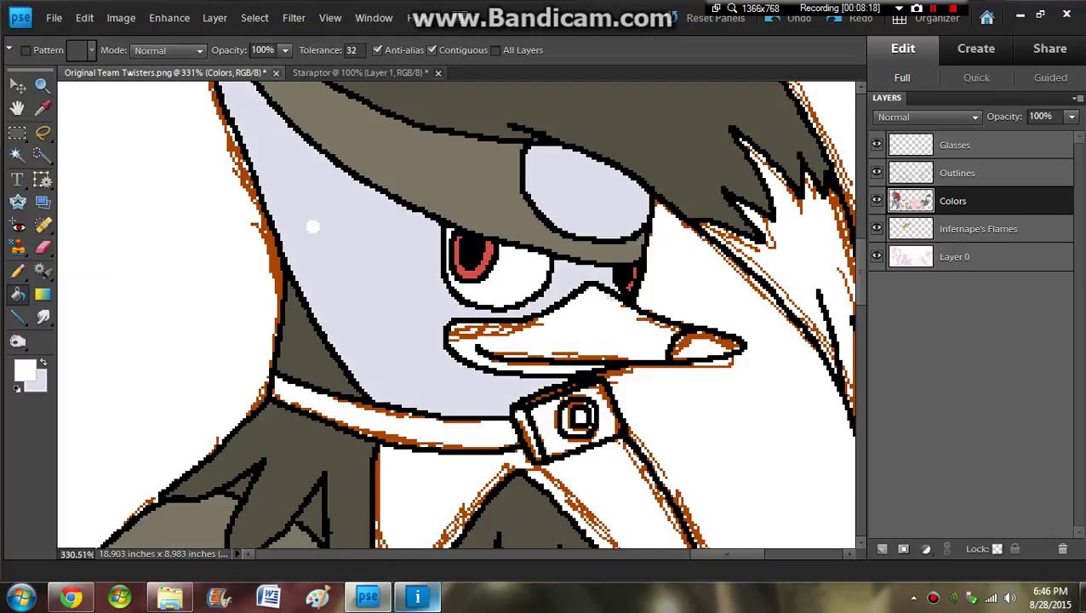
Step: Edge the bird's lavender face in white along the head outline, brow band, near eye, beak and collar with the 5 px Pencil
{"action": "scroll", "coordinate": [476, 315], "scroll_direction": "up", "scroll_amount": 3}
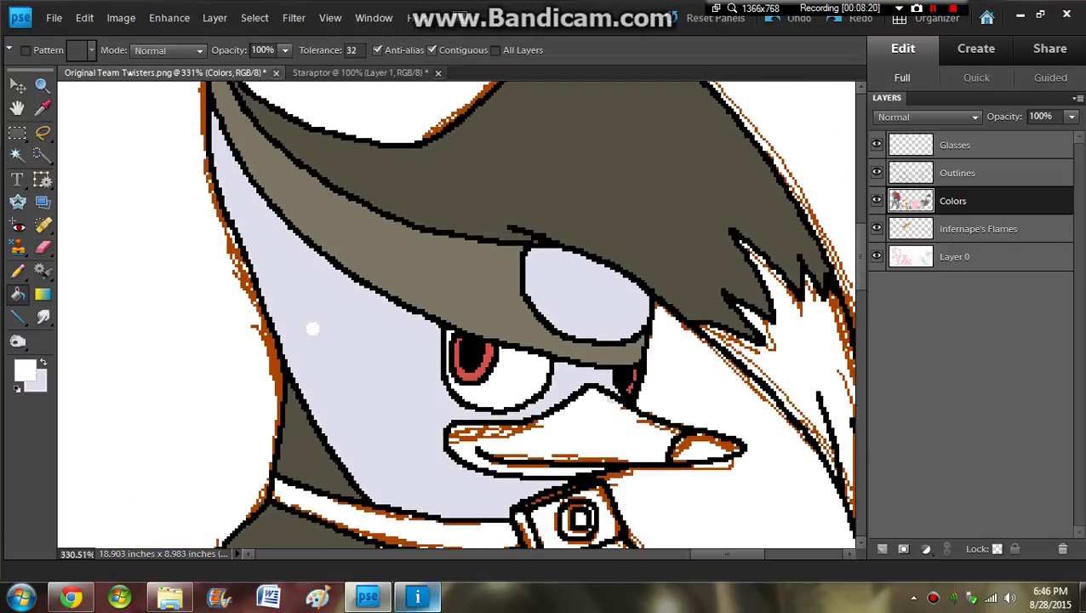
{"action": "key", "text": "n"}
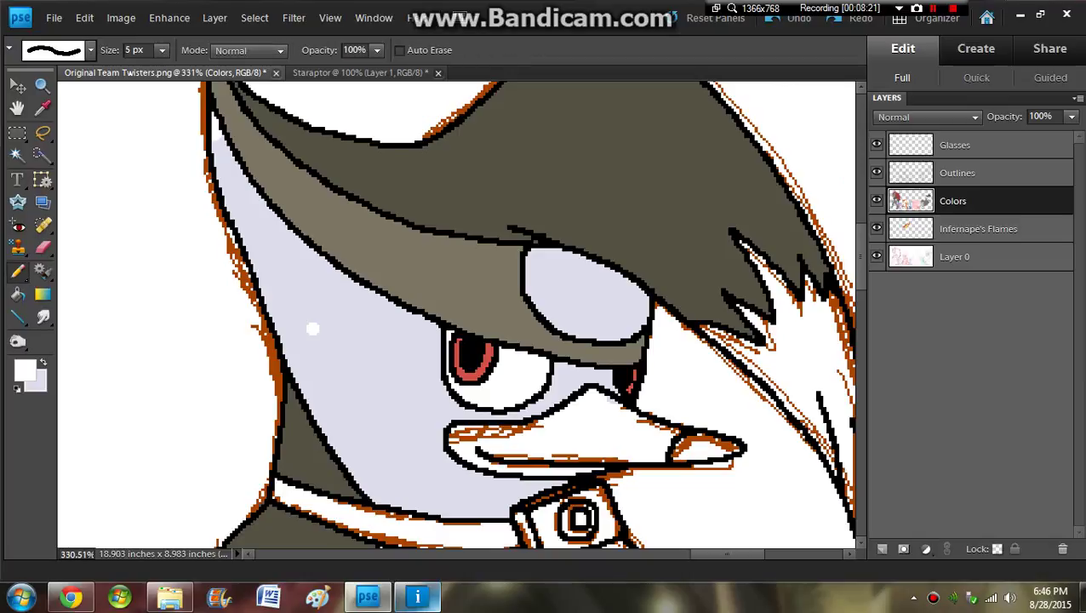
{"action": "left_click_drag", "start_coordinate": [211, 138], "coordinate": [248, 240]}
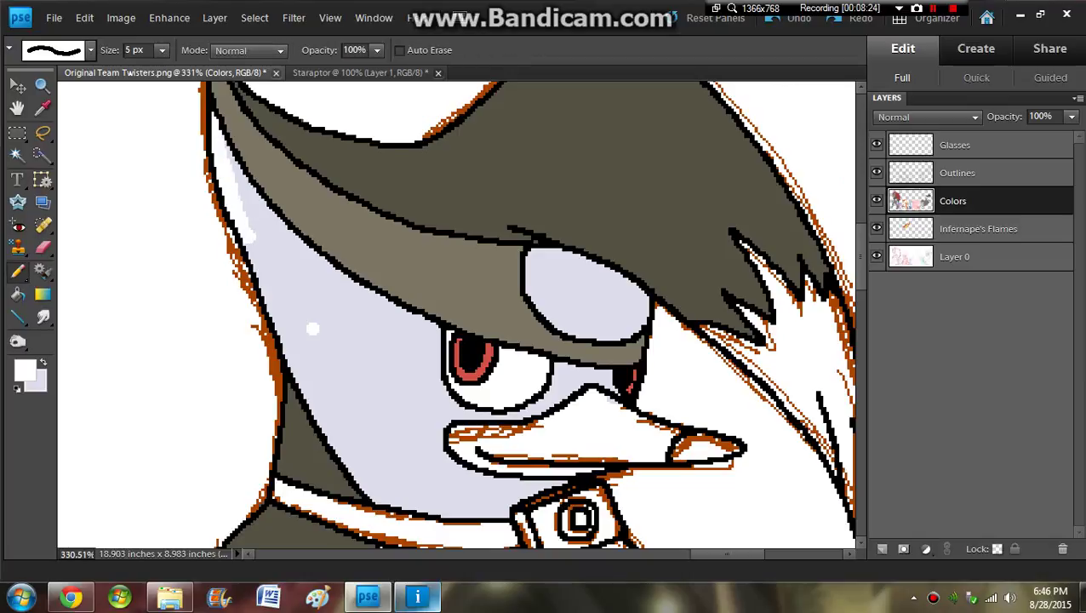
{"action": "mouse_move", "coordinate": [225, 143]}
{"action": "left_mouse_down"}
{"action": "mouse_move", "coordinate": [249, 195]}
{"action": "mouse_move", "coordinate": [311, 260]}
{"action": "left_mouse_up"}
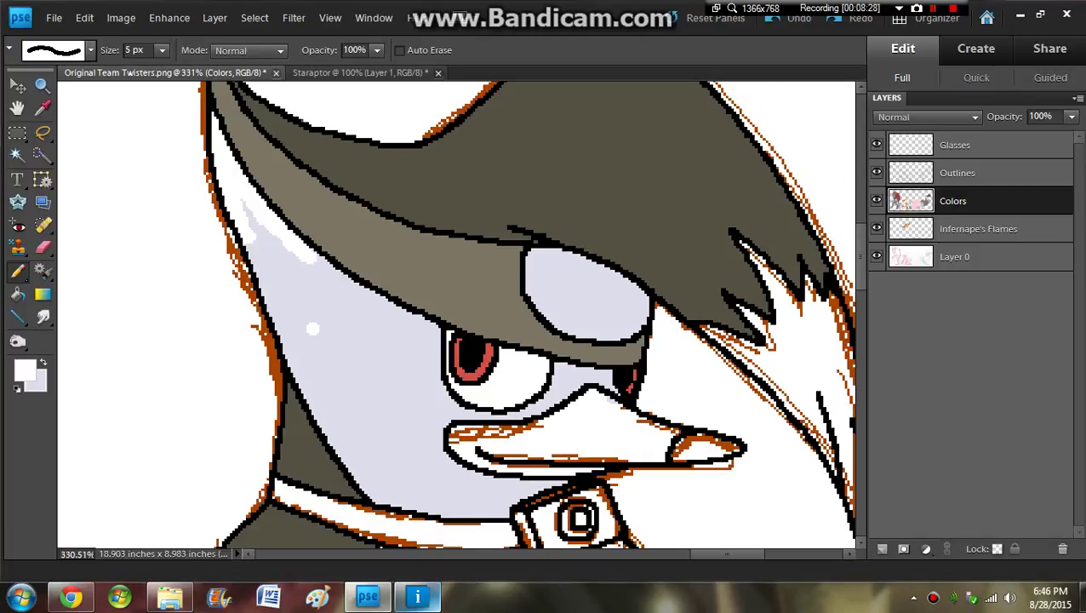
{"action": "left_click_drag", "start_coordinate": [308, 259], "coordinate": [438, 341]}
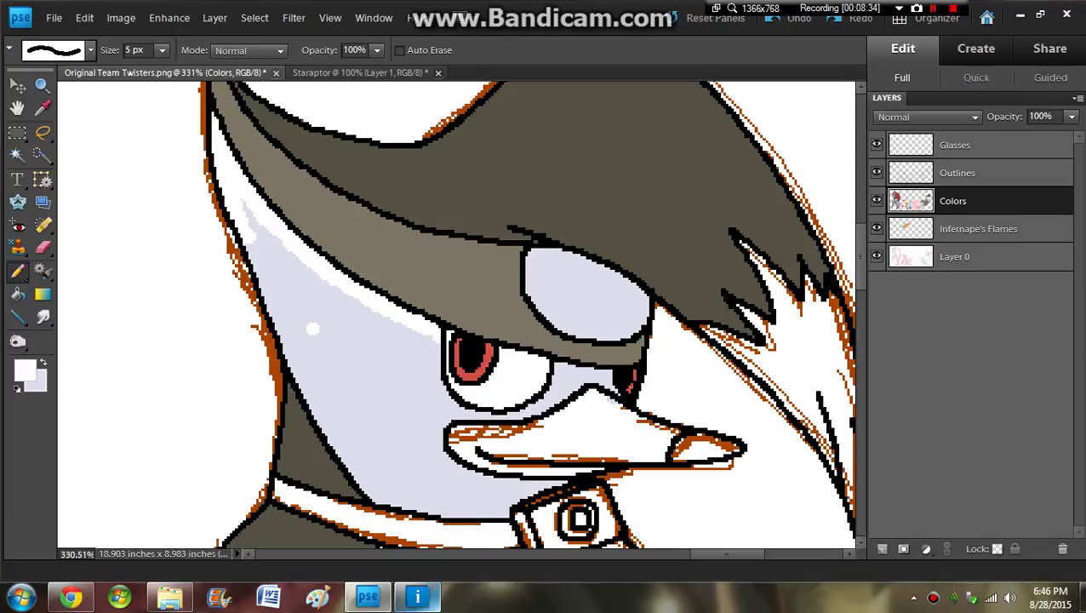
{"action": "mouse_move", "coordinate": [553, 366]}
{"action": "left_mouse_down"}
{"action": "mouse_move", "coordinate": [609, 378]}
{"action": "mouse_move", "coordinate": [505, 414]}
{"action": "mouse_move", "coordinate": [446, 416]}
{"action": "mouse_move", "coordinate": [436, 453]}
{"action": "mouse_move", "coordinate": [482, 481]}
{"action": "mouse_move", "coordinate": [550, 483]}
{"action": "mouse_move", "coordinate": [475, 510]}
{"action": "left_mouse_up"}
{"action": "mouse_move", "coordinate": [247, 240]}
{"action": "left_mouse_down"}
{"action": "mouse_move", "coordinate": [321, 412]}
{"action": "mouse_move", "coordinate": [373, 485]}
{"action": "mouse_move", "coordinate": [396, 502]}
{"action": "mouse_move", "coordinate": [473, 514]}
{"action": "left_mouse_up"}
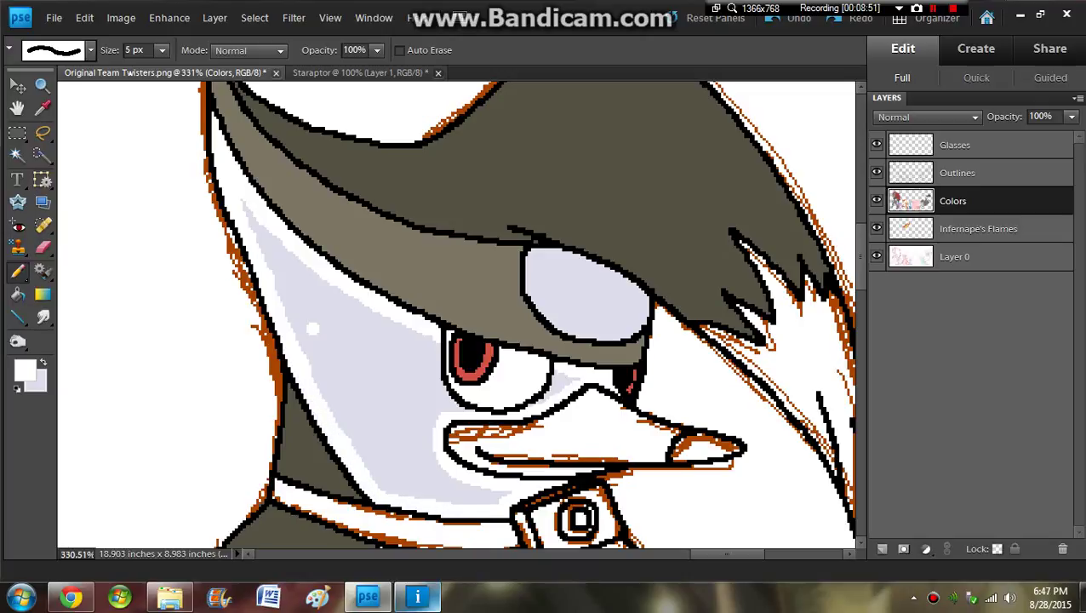
Step: Fill the remaining cheek area white and repaint the spot between eye and beak and the oval forehead patch white
{"action": "key", "text": "k"}
{"action": "left_click", "coordinate": [318, 332]}
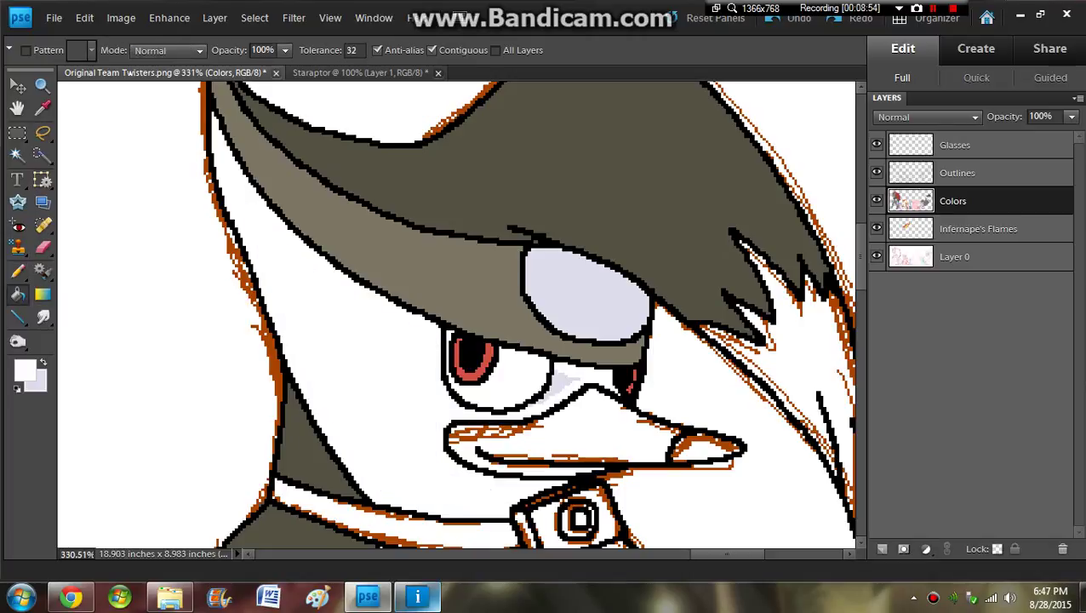
{"action": "key", "text": "n"}
{"action": "mouse_move", "coordinate": [540, 374]}
{"action": "left_mouse_down"}
{"action": "mouse_move", "coordinate": [558, 398]}
{"action": "mouse_move", "coordinate": [576, 390]}
{"action": "left_mouse_up"}
{"action": "mouse_move", "coordinate": [524, 250]}
{"action": "left_mouse_down"}
{"action": "mouse_move", "coordinate": [608, 276]}
{"action": "mouse_move", "coordinate": [633, 291]}
{"action": "mouse_move", "coordinate": [640, 319]}
{"action": "mouse_move", "coordinate": [609, 335]}
{"action": "mouse_move", "coordinate": [553, 318]}
{"action": "mouse_move", "coordinate": [528, 291]}
{"action": "mouse_move", "coordinate": [524, 260]}
{"action": "mouse_move", "coordinate": [623, 317]}
{"action": "mouse_move", "coordinate": [607, 300]}
{"action": "left_mouse_up"}
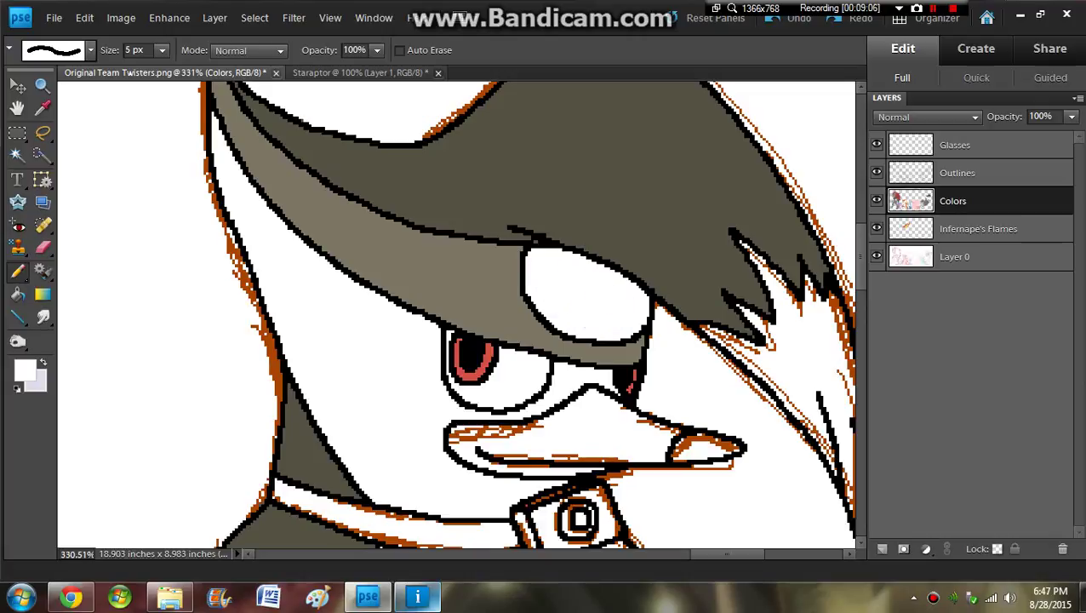
Step: Sample the yellow from the Staraptor's beak, edge the main part of the bird's beak with it, and fill the inside
{"action": "scroll", "coordinate": [607, 300], "scroll_direction": "down", "scroll_amount": 5}
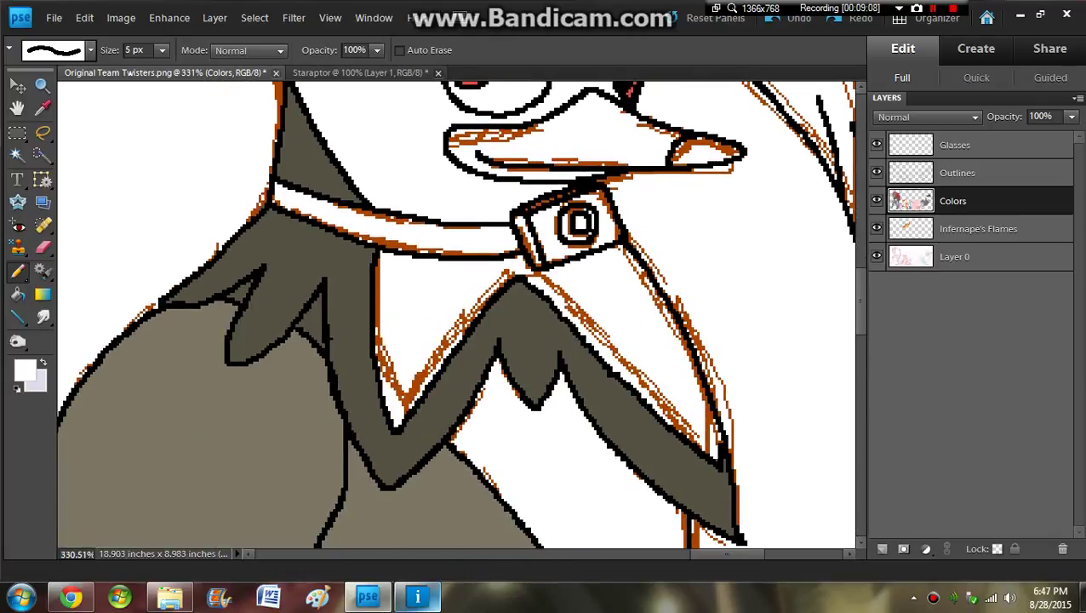
{"action": "left_click", "coordinate": [360, 73]}
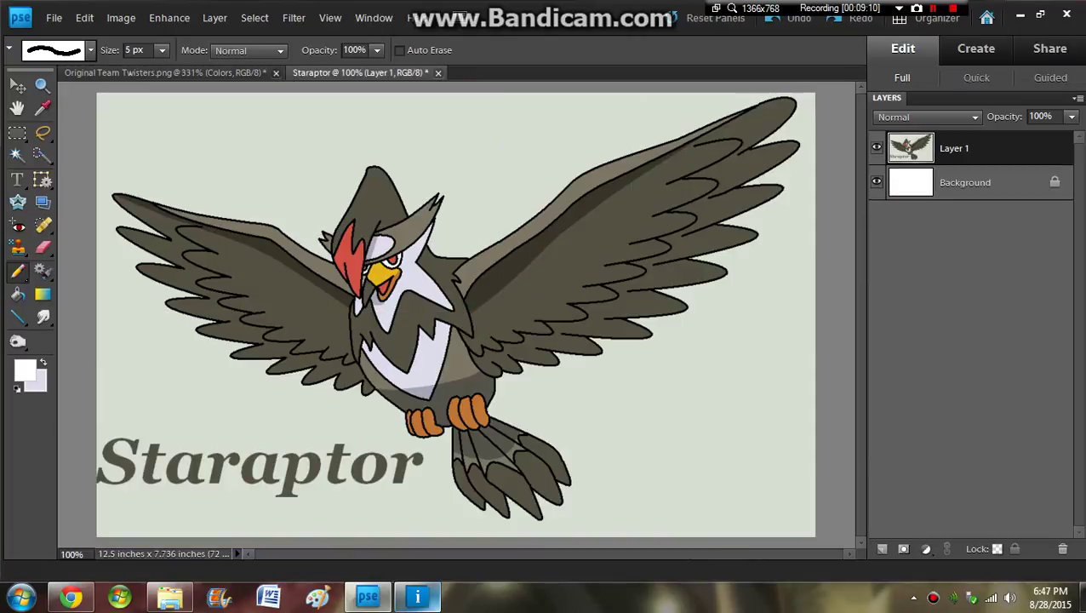
{"action": "key", "text": "i"}
{"action": "left_click", "coordinate": [381, 275]}
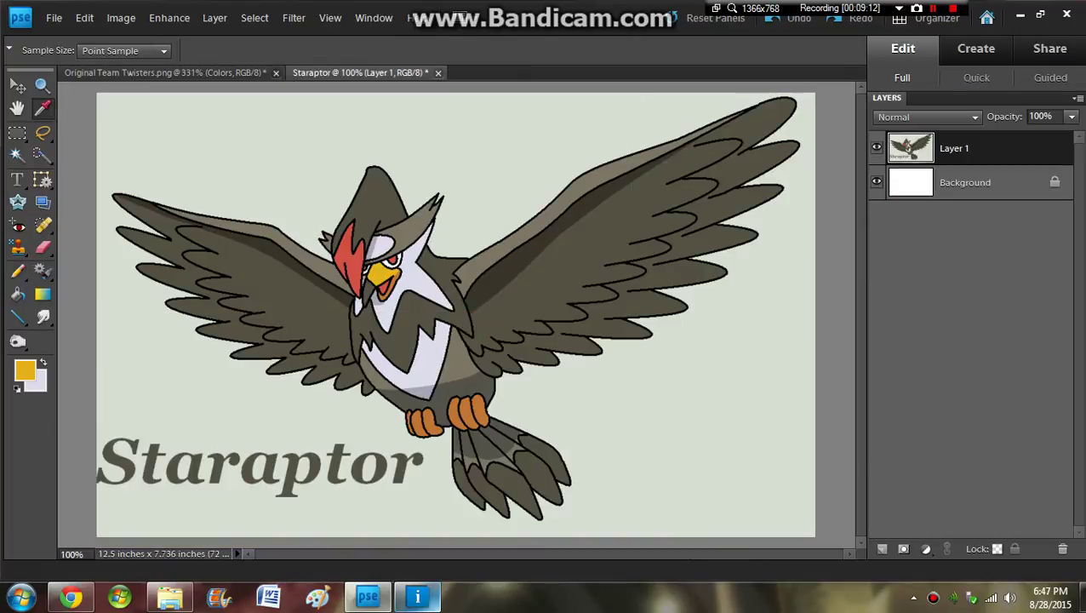
{"action": "key", "text": "ctrl+Tab"}
{"action": "key", "text": "n"}
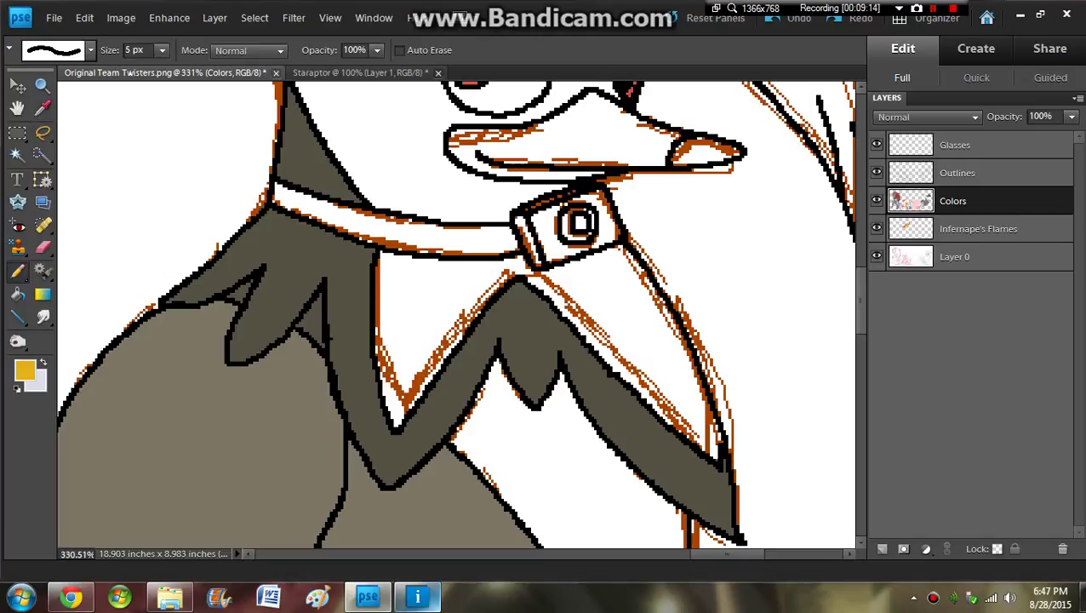
{"action": "scroll", "coordinate": [459, 315], "scroll_direction": "up", "scroll_amount": 3}
{"action": "mouse_move", "coordinate": [587, 211]}
{"action": "left_mouse_down"}
{"action": "mouse_move", "coordinate": [655, 252]}
{"action": "mouse_move", "coordinate": [669, 249]}
{"action": "mouse_move", "coordinate": [651, 277]}
{"action": "mouse_move", "coordinate": [523, 289]}
{"action": "mouse_move", "coordinate": [473, 281]}
{"action": "mouse_move", "coordinate": [449, 255]}
{"action": "mouse_move", "coordinate": [536, 252]}
{"action": "mouse_move", "coordinate": [587, 213]}
{"action": "left_mouse_up"}
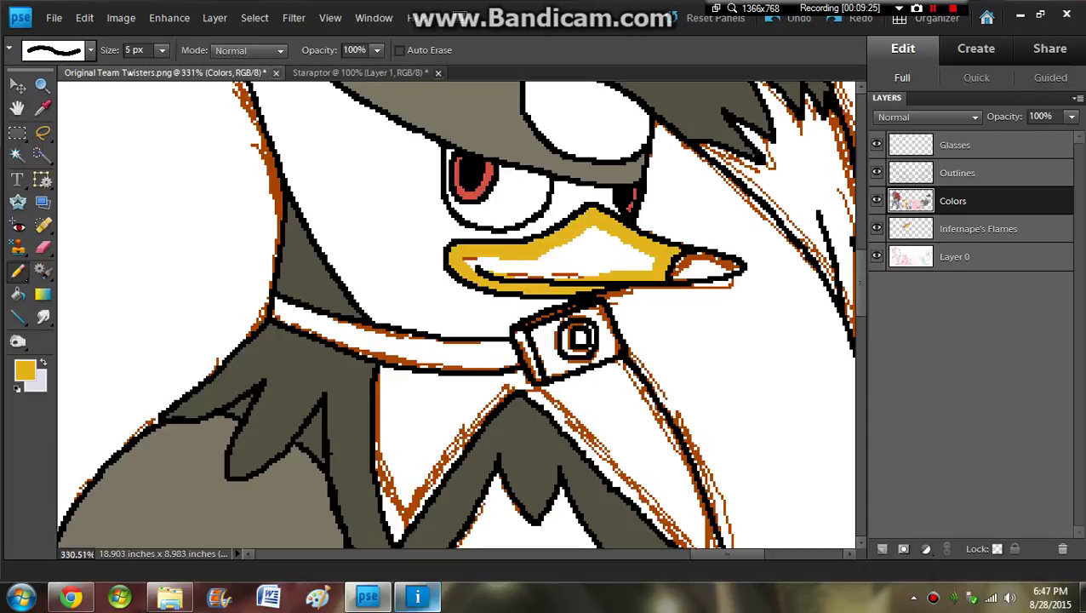
{"action": "key", "text": "k"}
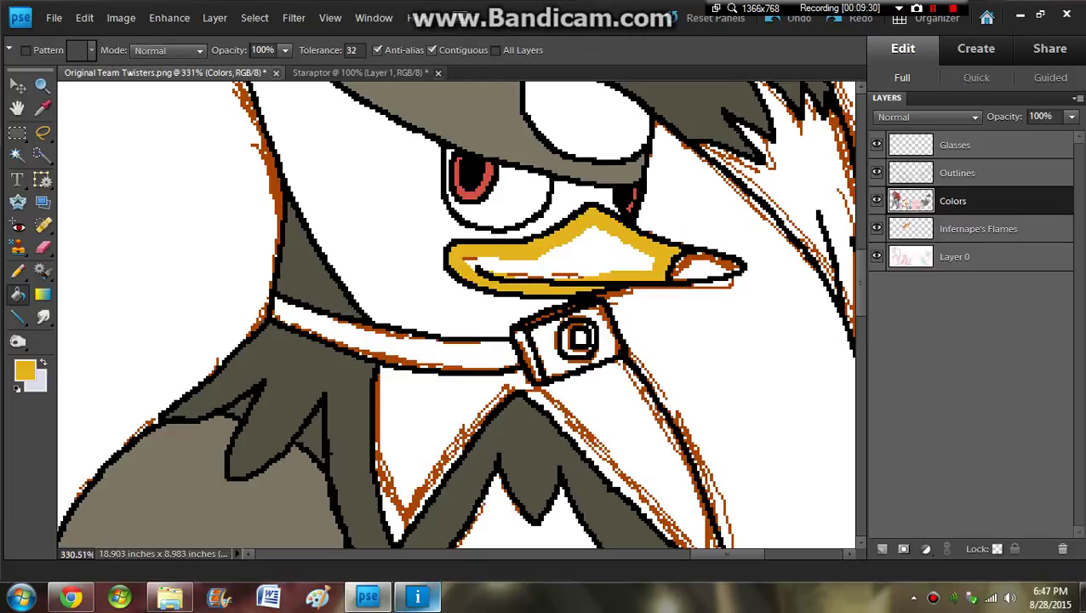
{"action": "left_click", "coordinate": [582, 252]}
Step: Reset the colors to default, sample the dark brown from the Staraptor's head, and paint the tip of the bird's beak
{"action": "key", "text": "x"}
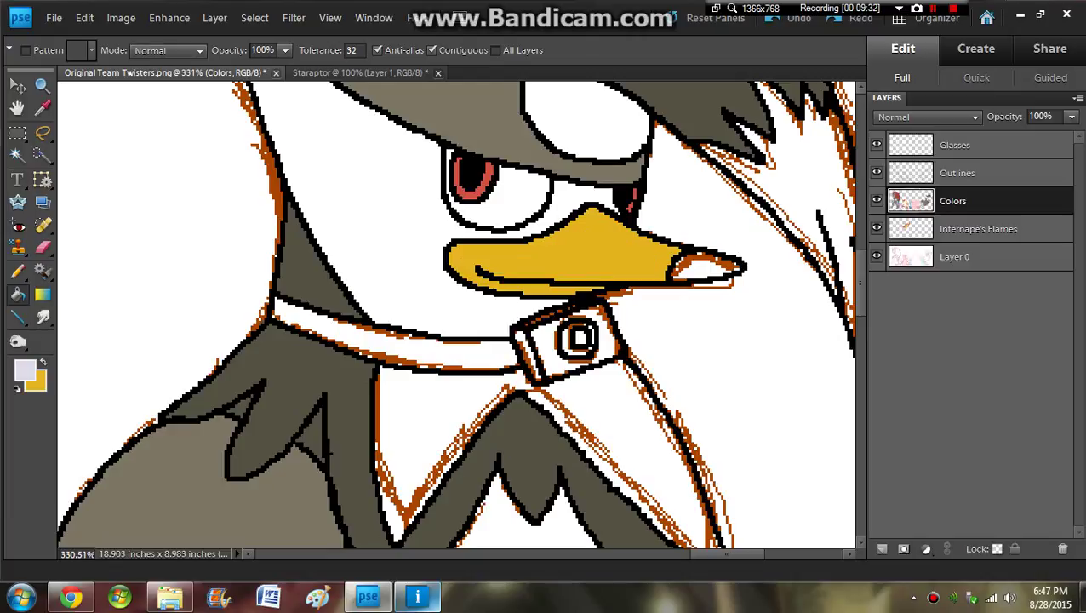
{"action": "key", "text": "d"}
{"action": "left_click", "coordinate": [359, 73]}
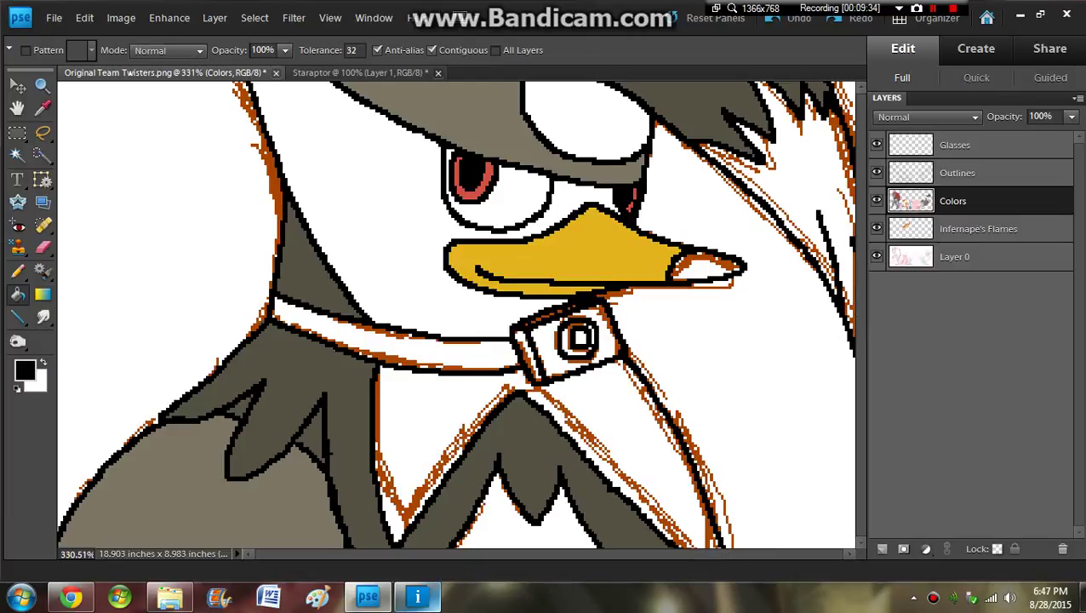
{"action": "key", "text": "i"}
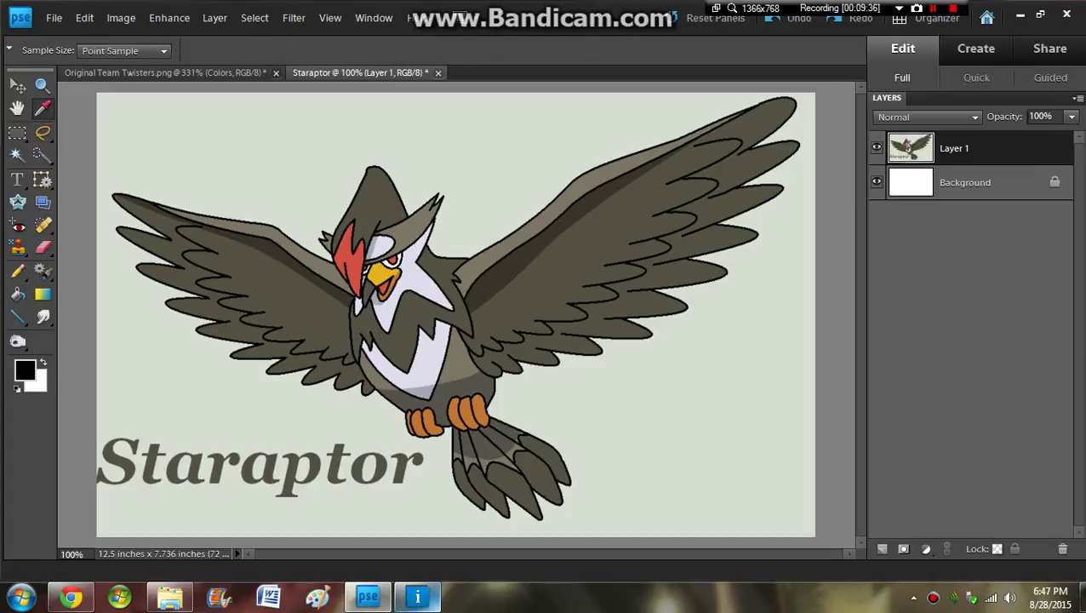
{"action": "left_click", "coordinate": [372, 200]}
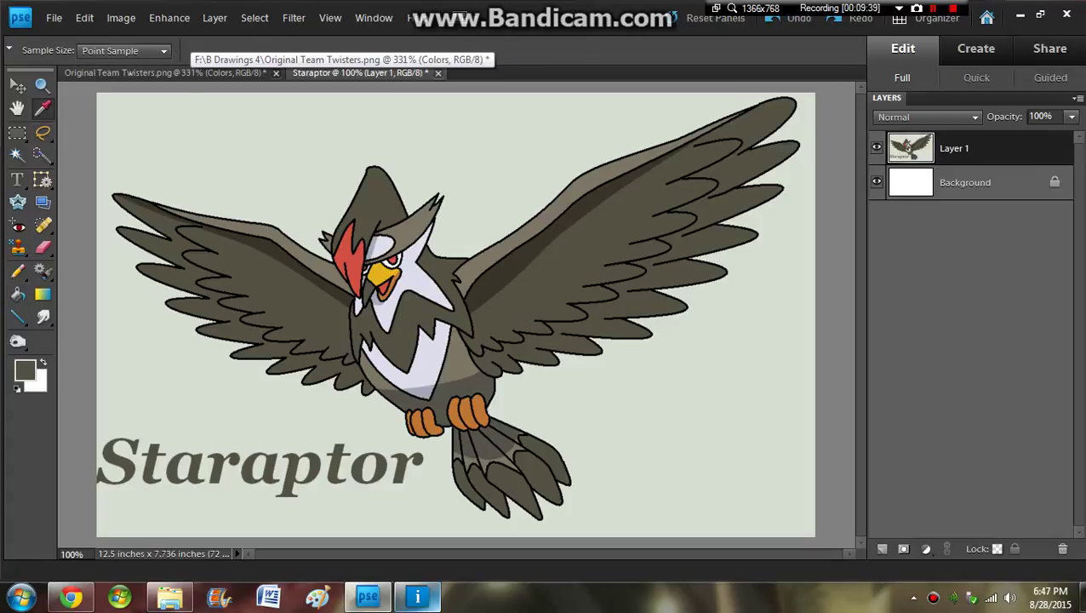
{"action": "left_click", "coordinate": [166, 72]}
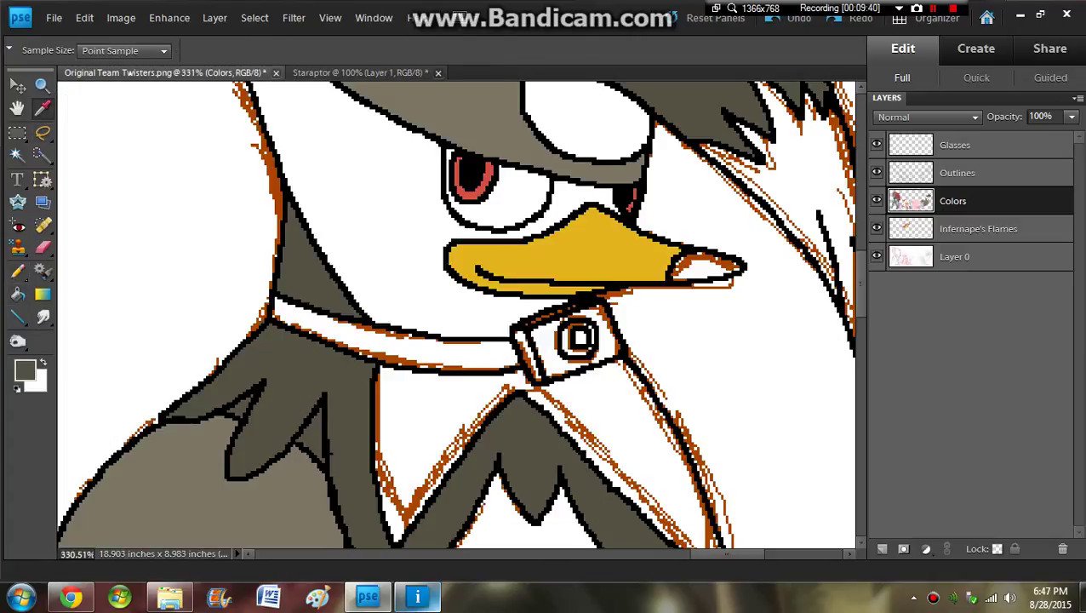
{"action": "key", "text": "n"}
{"action": "left_click_drag", "start_coordinate": [674, 272], "coordinate": [729, 271]}
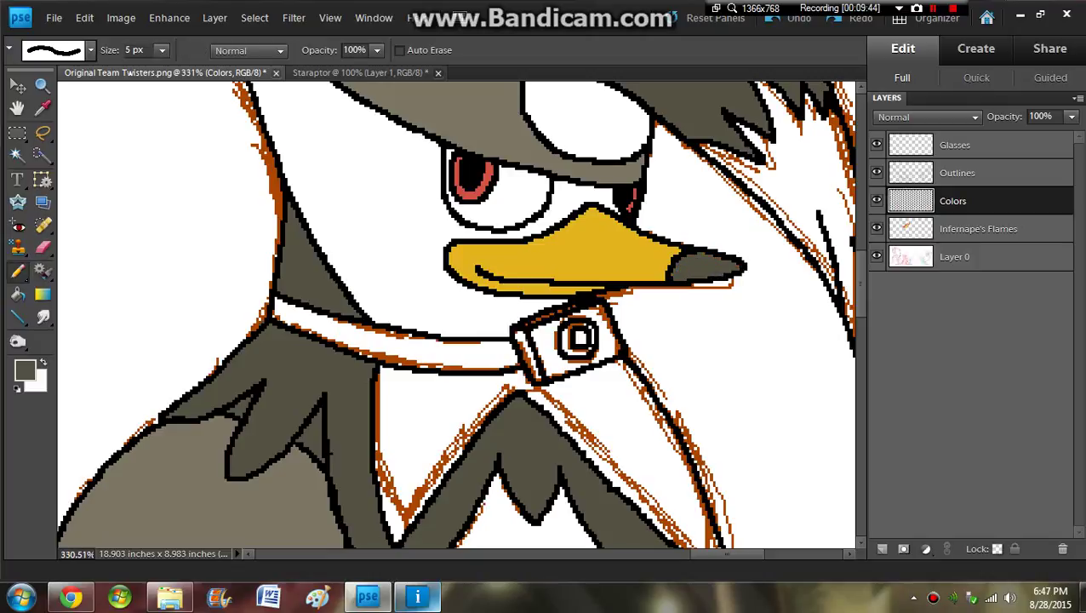
Step: Sample the red from the Staraptor's crest and start painting the bird's crest tip below the jagged fringe, hiding Layer 0
{"action": "scroll", "coordinate": [455, 315], "scroll_direction": "up", "scroll_amount": 3}
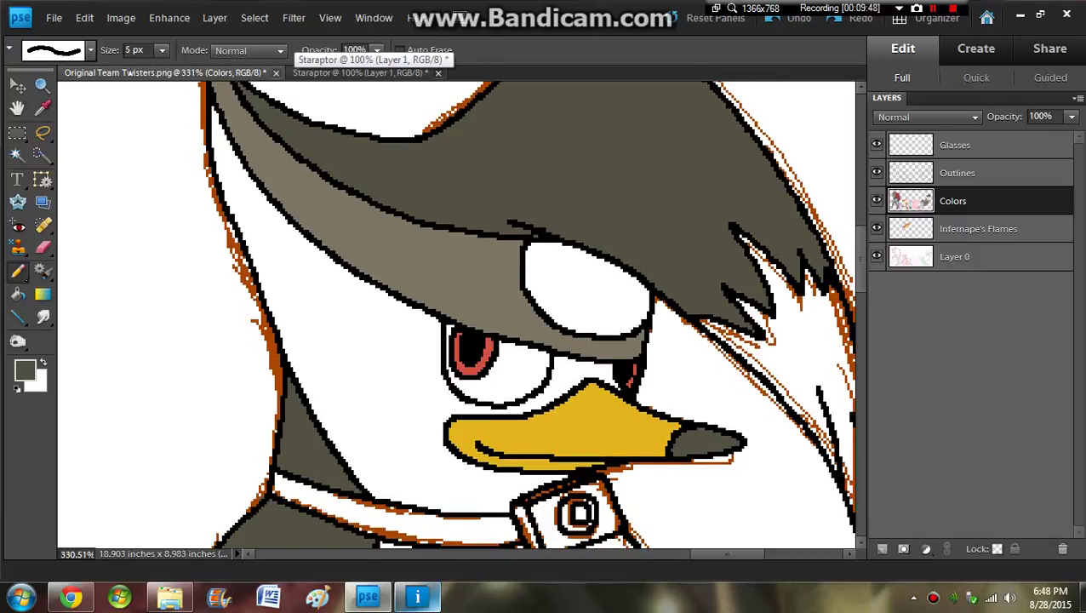
{"action": "left_click", "coordinate": [357, 72]}
{"action": "key", "text": "i"}
{"action": "left_click", "coordinate": [349, 260]}
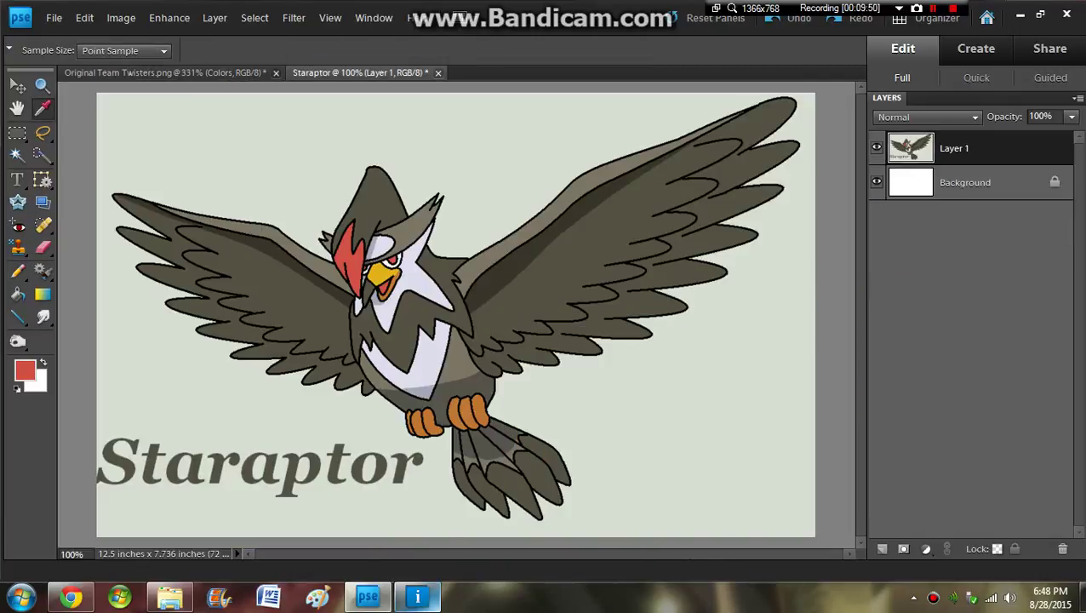
{"action": "key", "text": "ctrl+Tab"}
{"action": "key", "text": "n"}
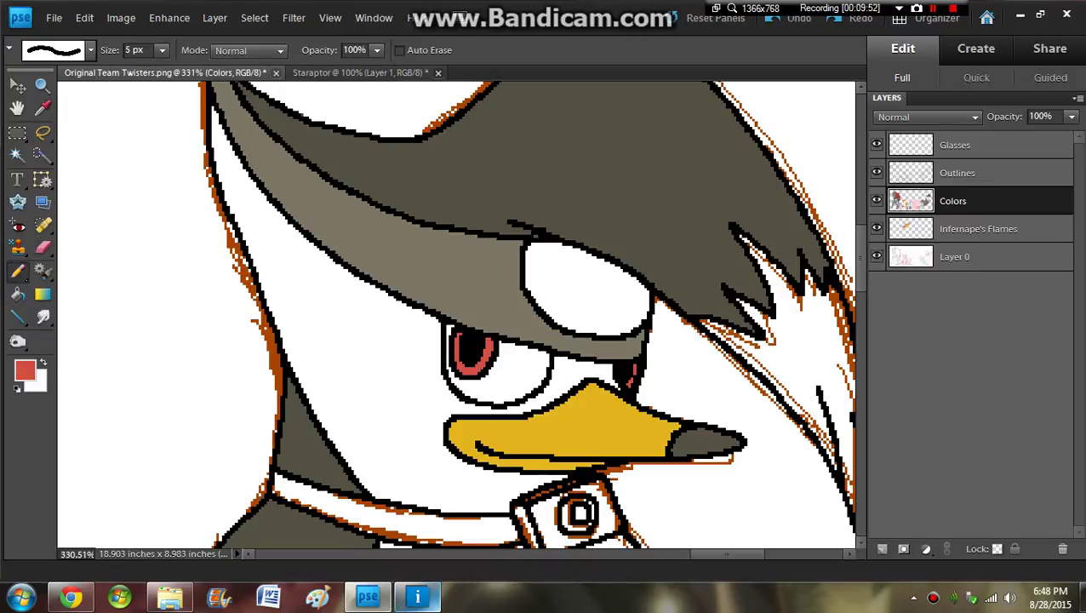
{"action": "scroll", "coordinate": [456, 315], "scroll_direction": "right", "scroll_amount": 3}
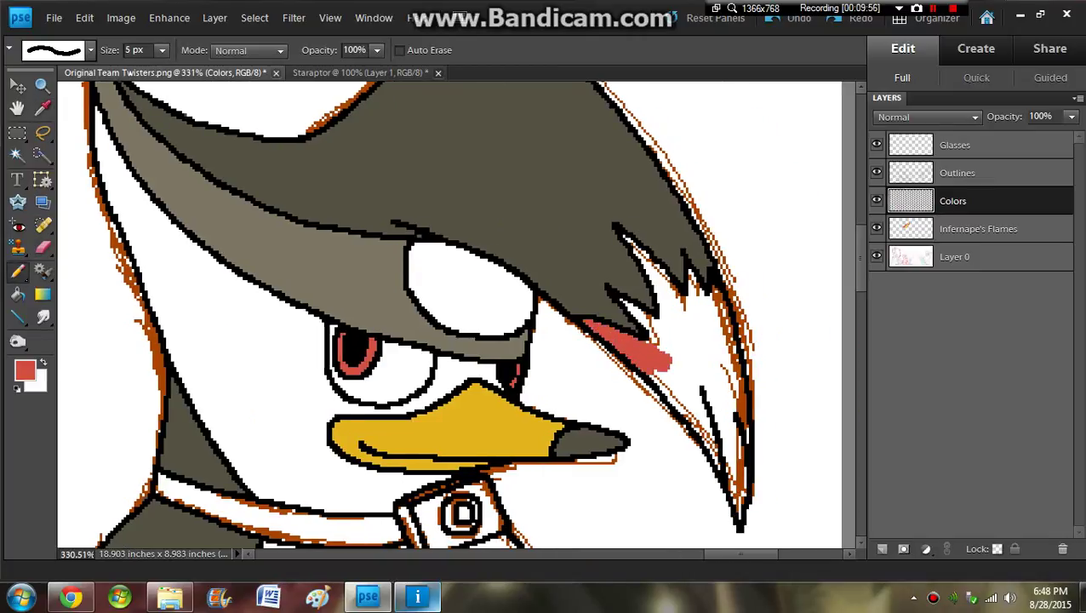
{"action": "left_click", "coordinate": [876, 256]}
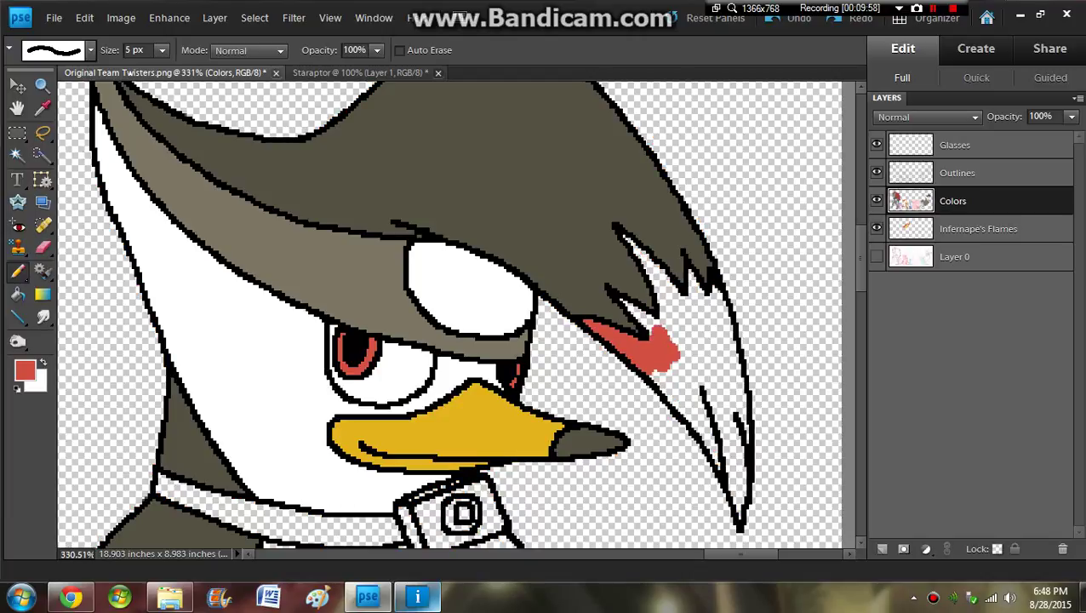